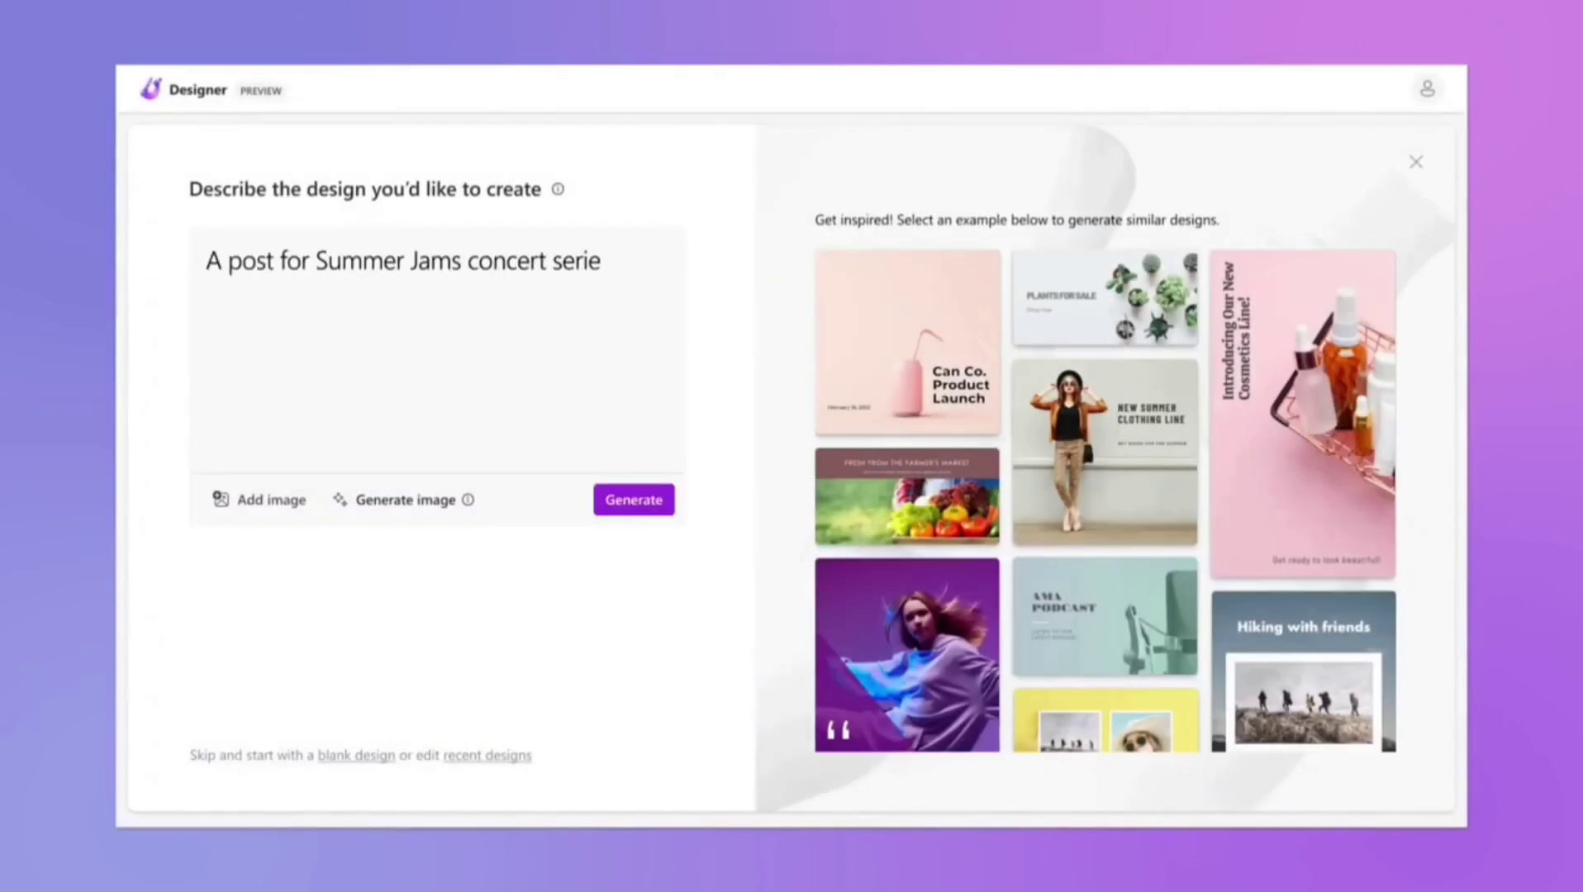
- Use the suggested vibrant-colors prompt and describe an image: 'People listening to music in the park, illustration'
click(612, 495)
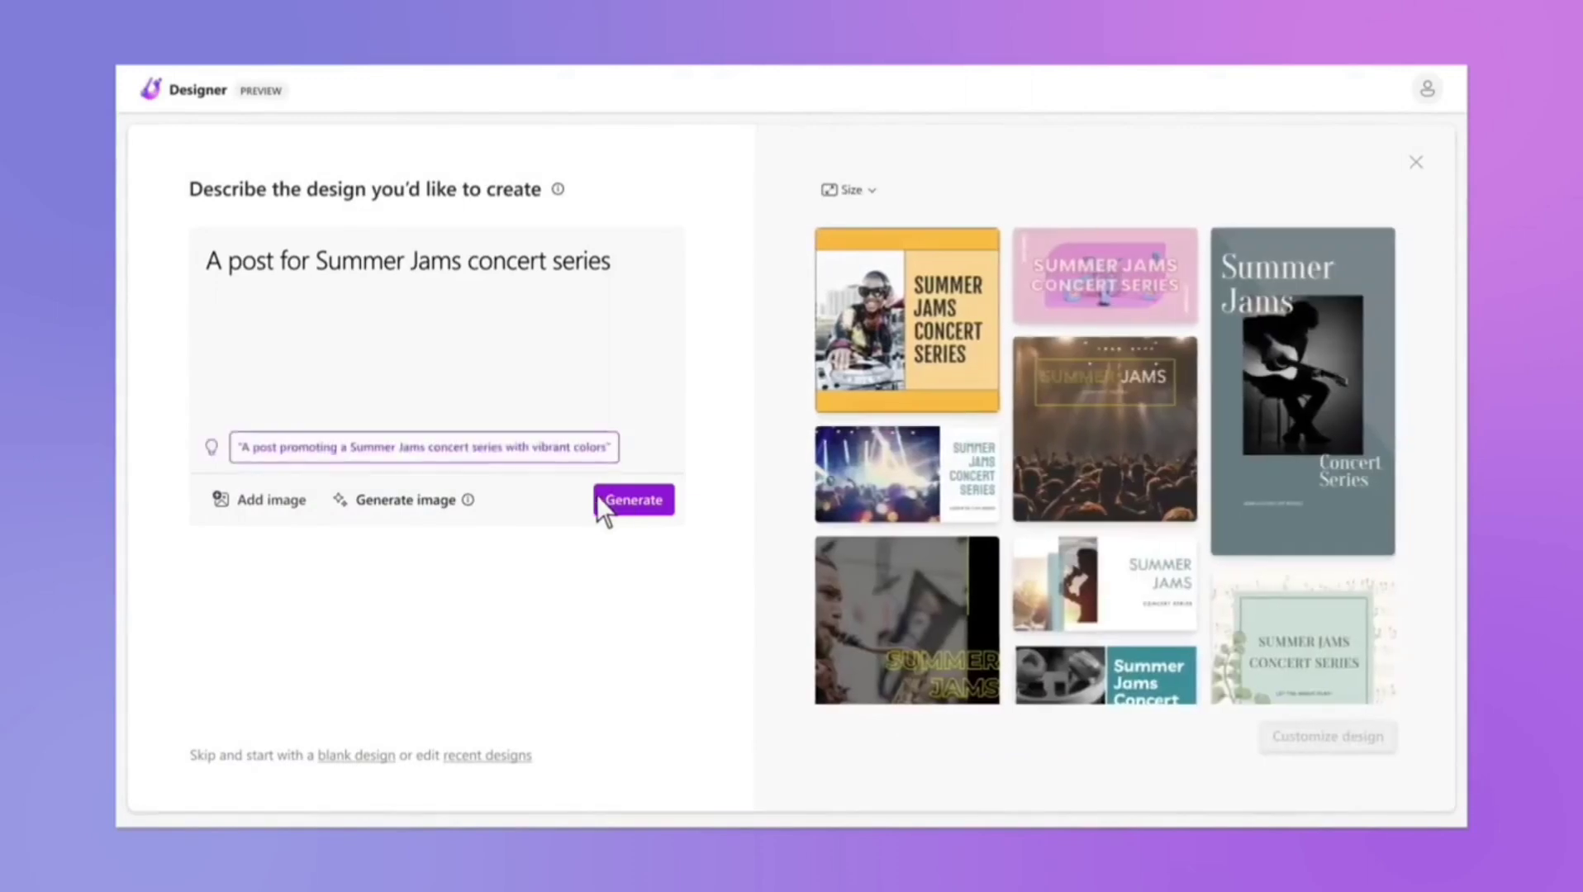
click(448, 449)
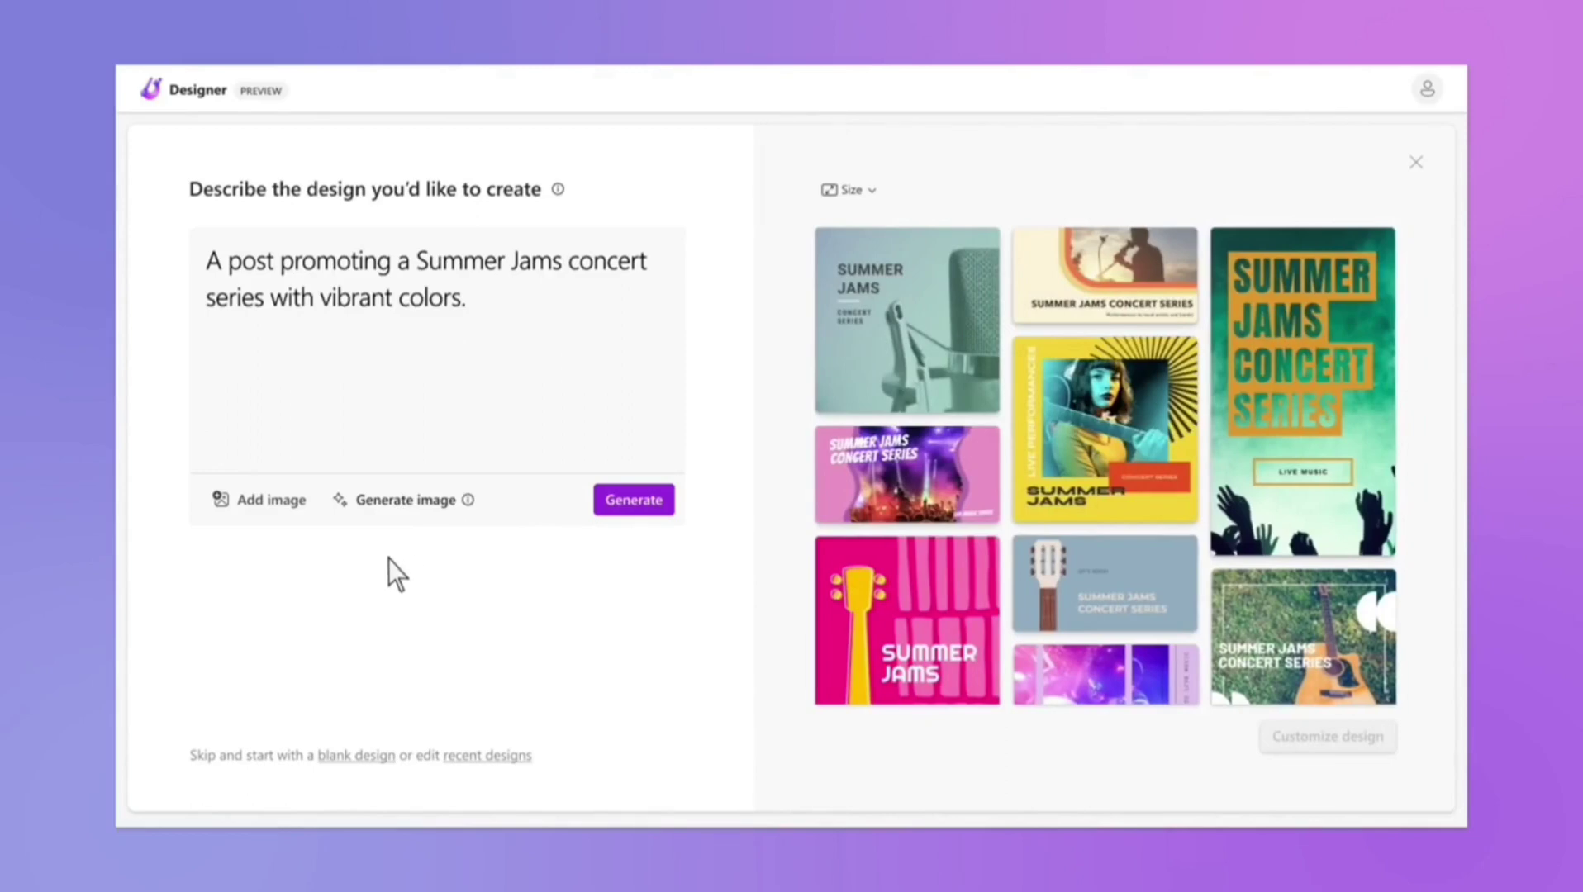
click(250, 503)
click(405, 500)
click(198, 234)
text(People listening to)
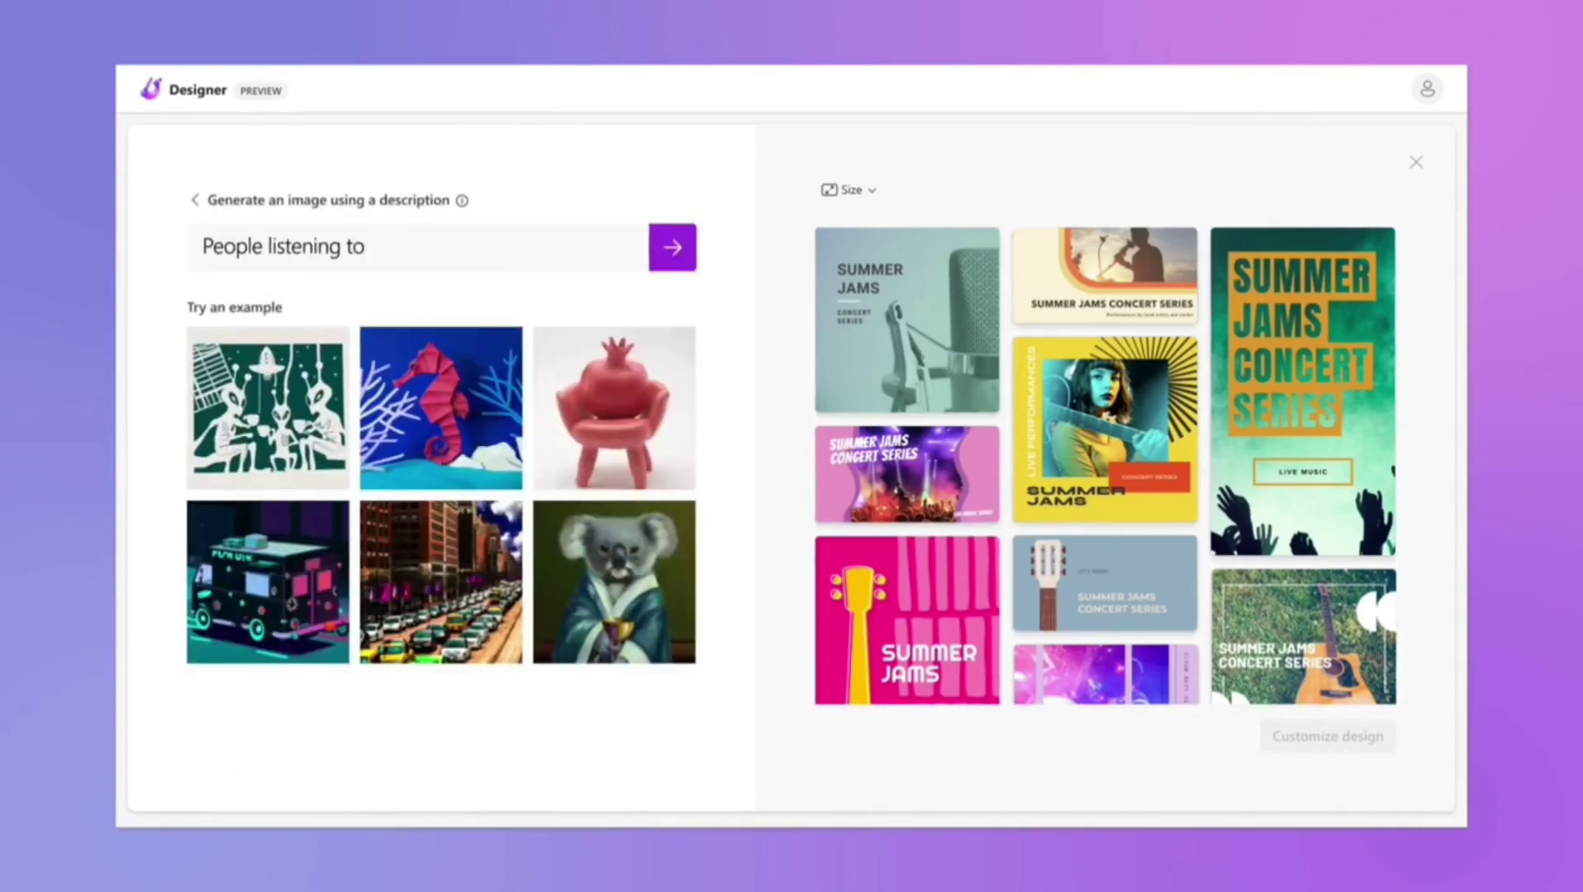
text( music in the park, illustration)
- Generate and attach the first park-music illustration, then pick the teal Summer Jams Concert Series design
click(665, 258)
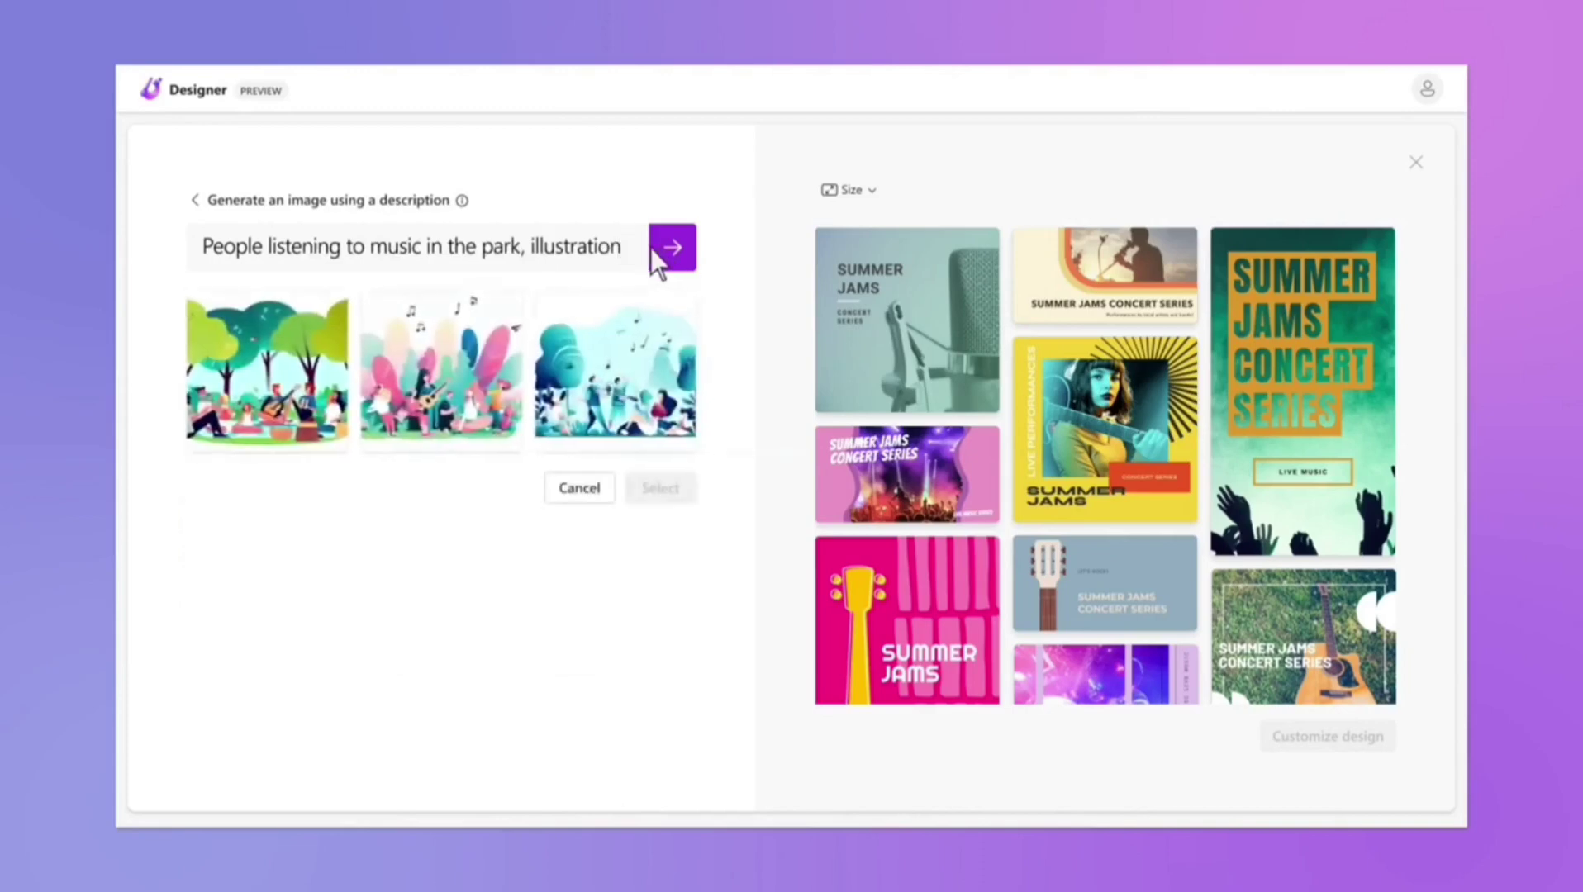
click(321, 313)
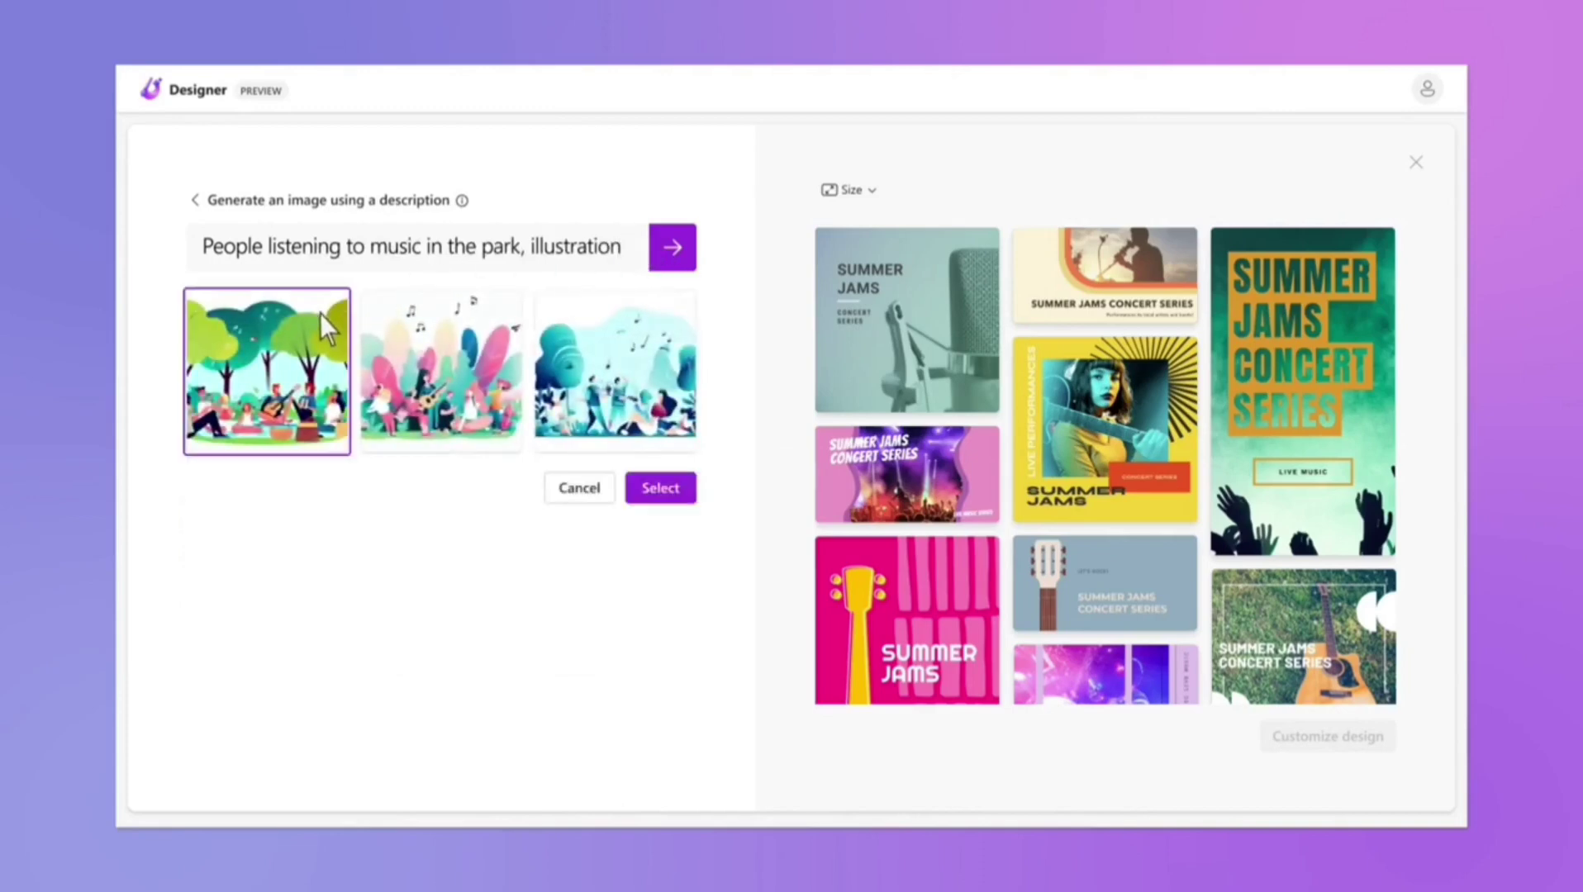
click(648, 489)
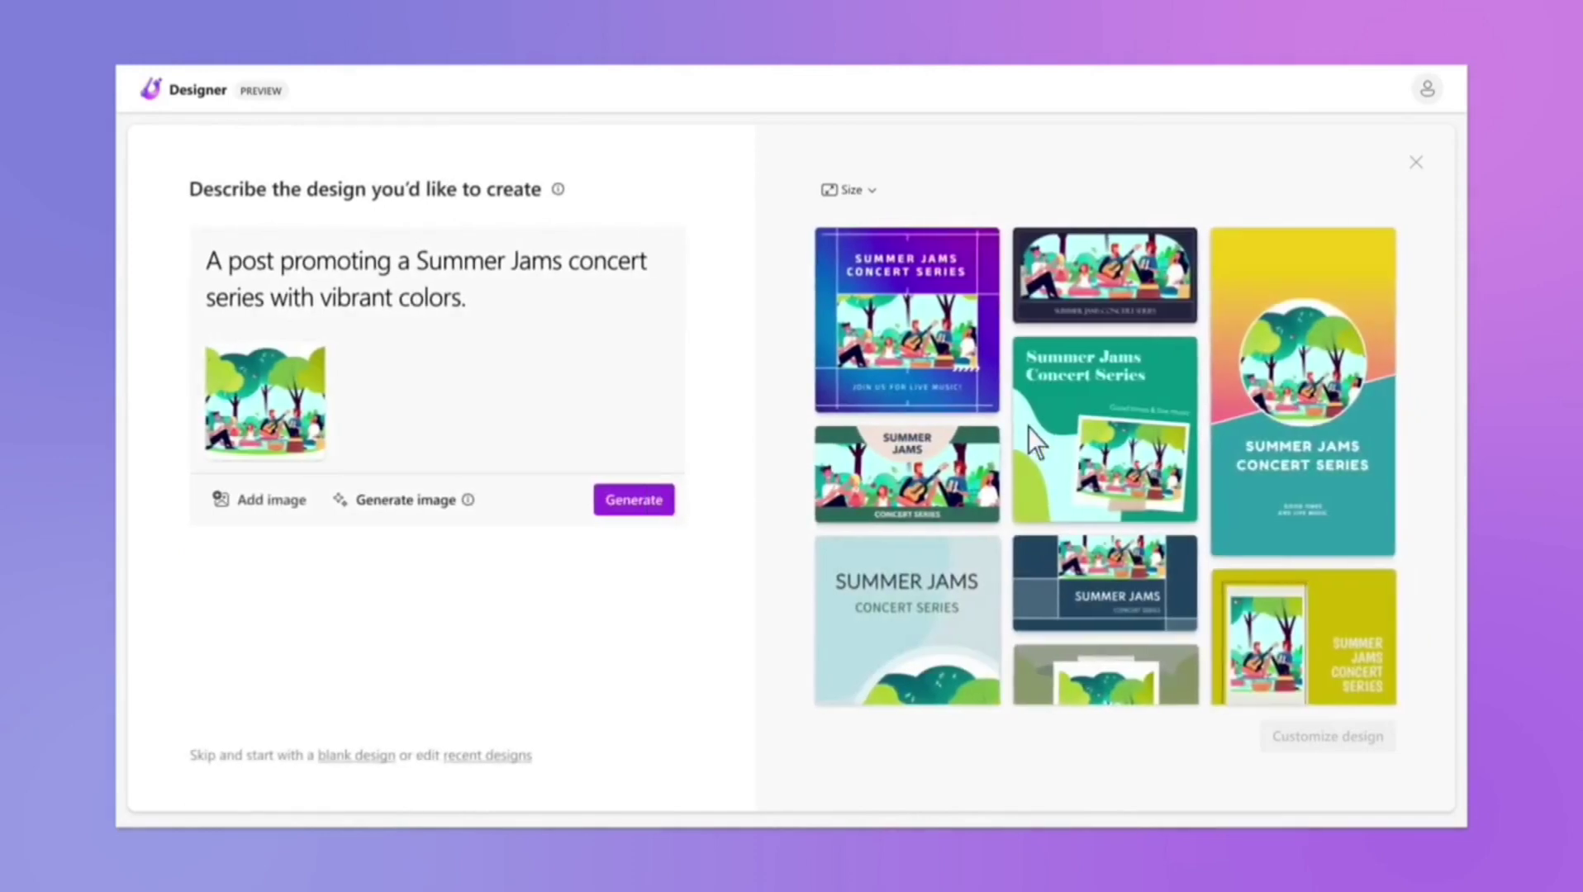
click(1046, 414)
- Start customizing the teal design and add a subheading
click(1322, 736)
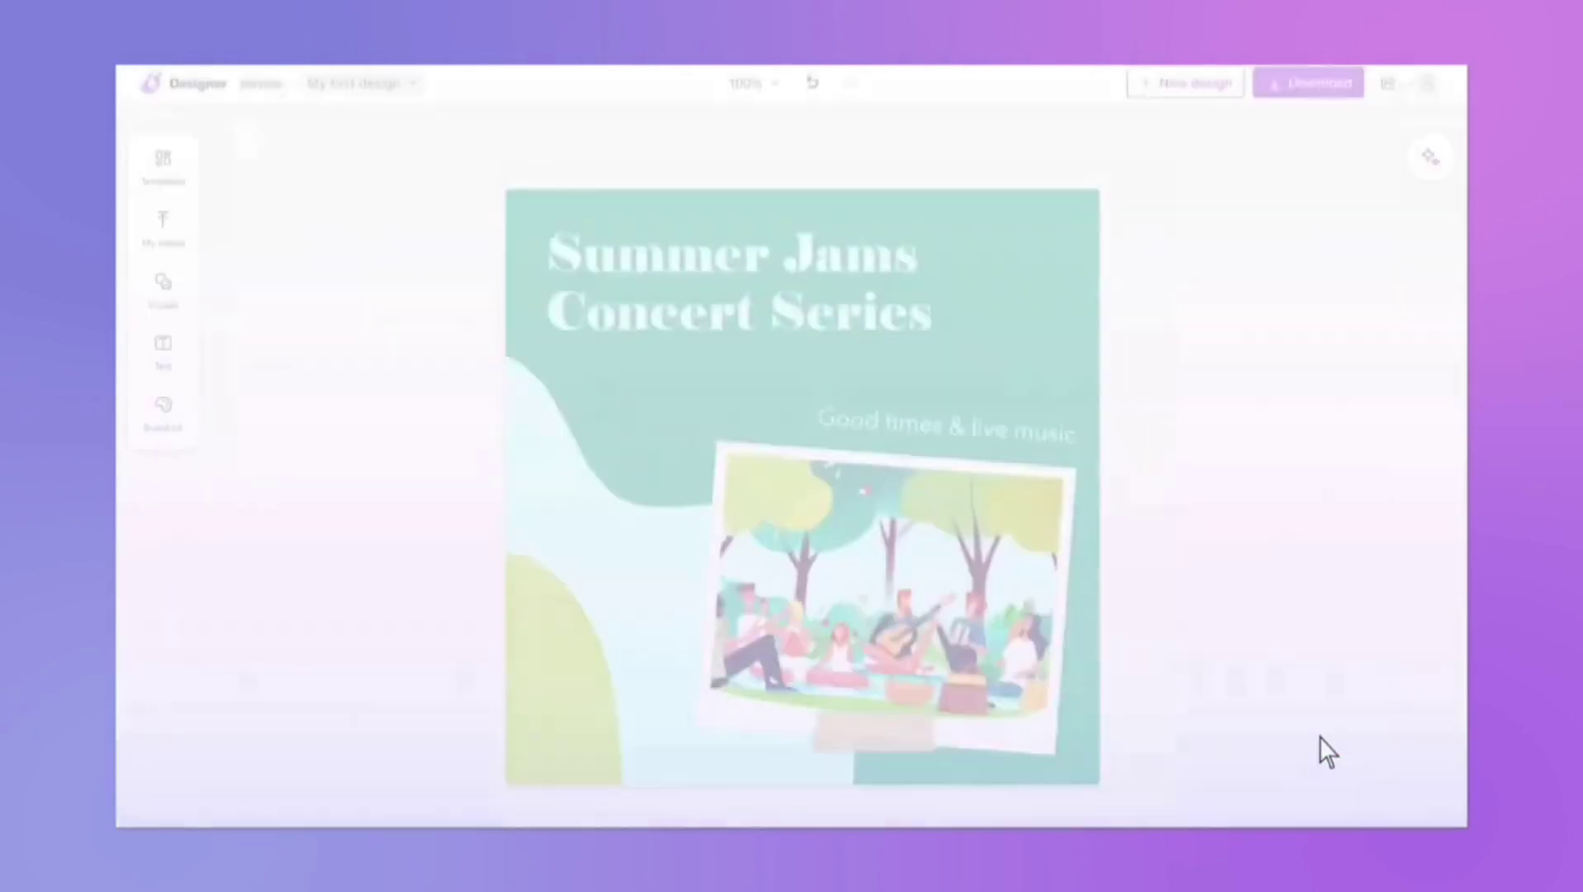
click(166, 351)
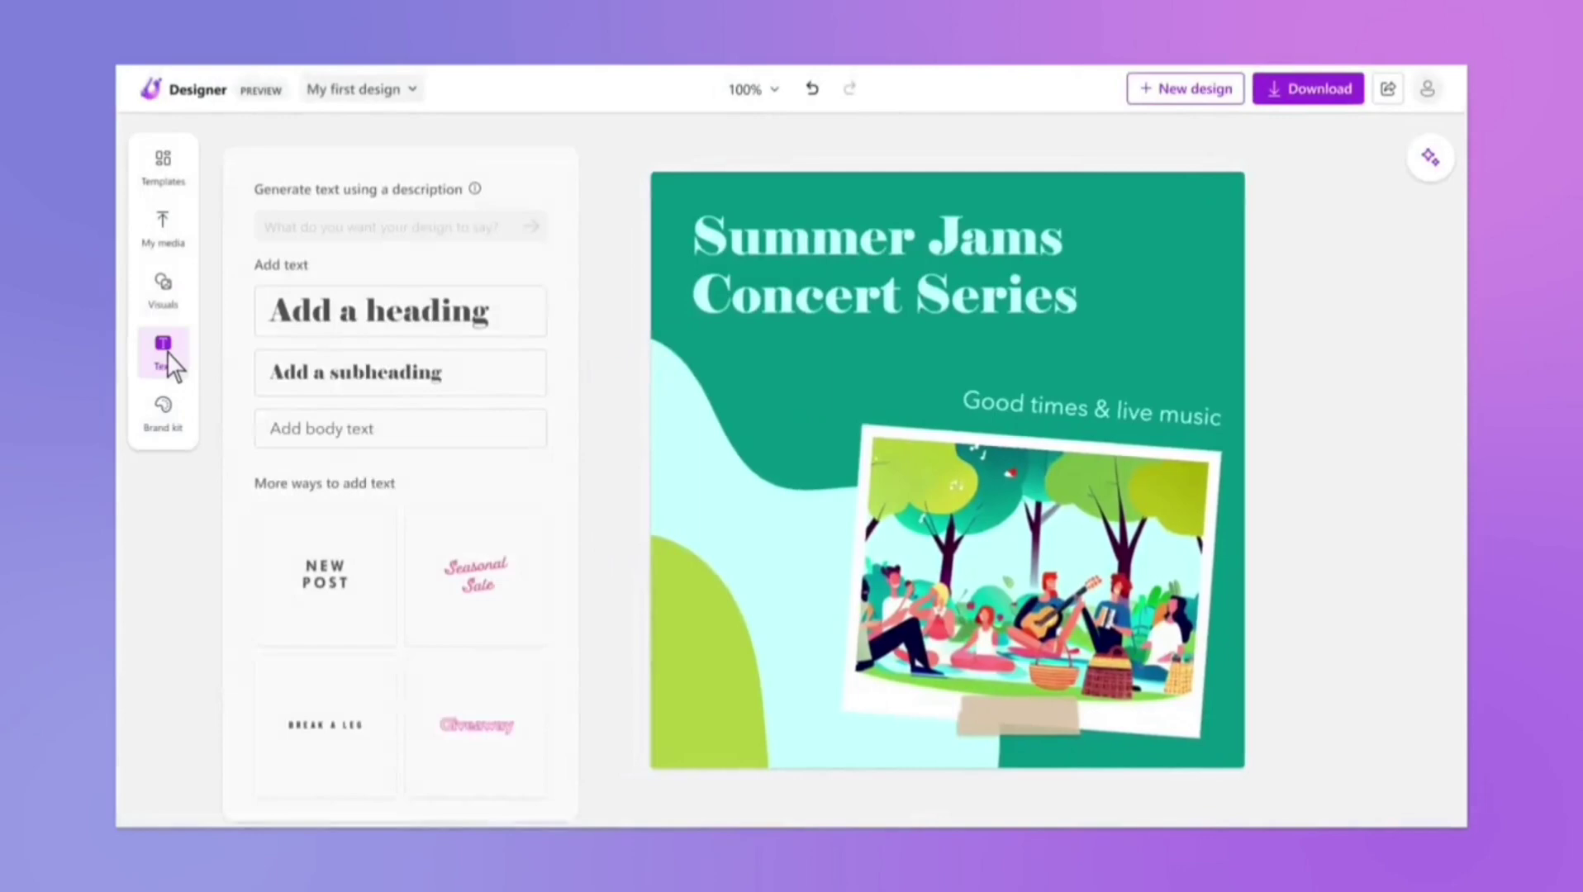
click(301, 347)
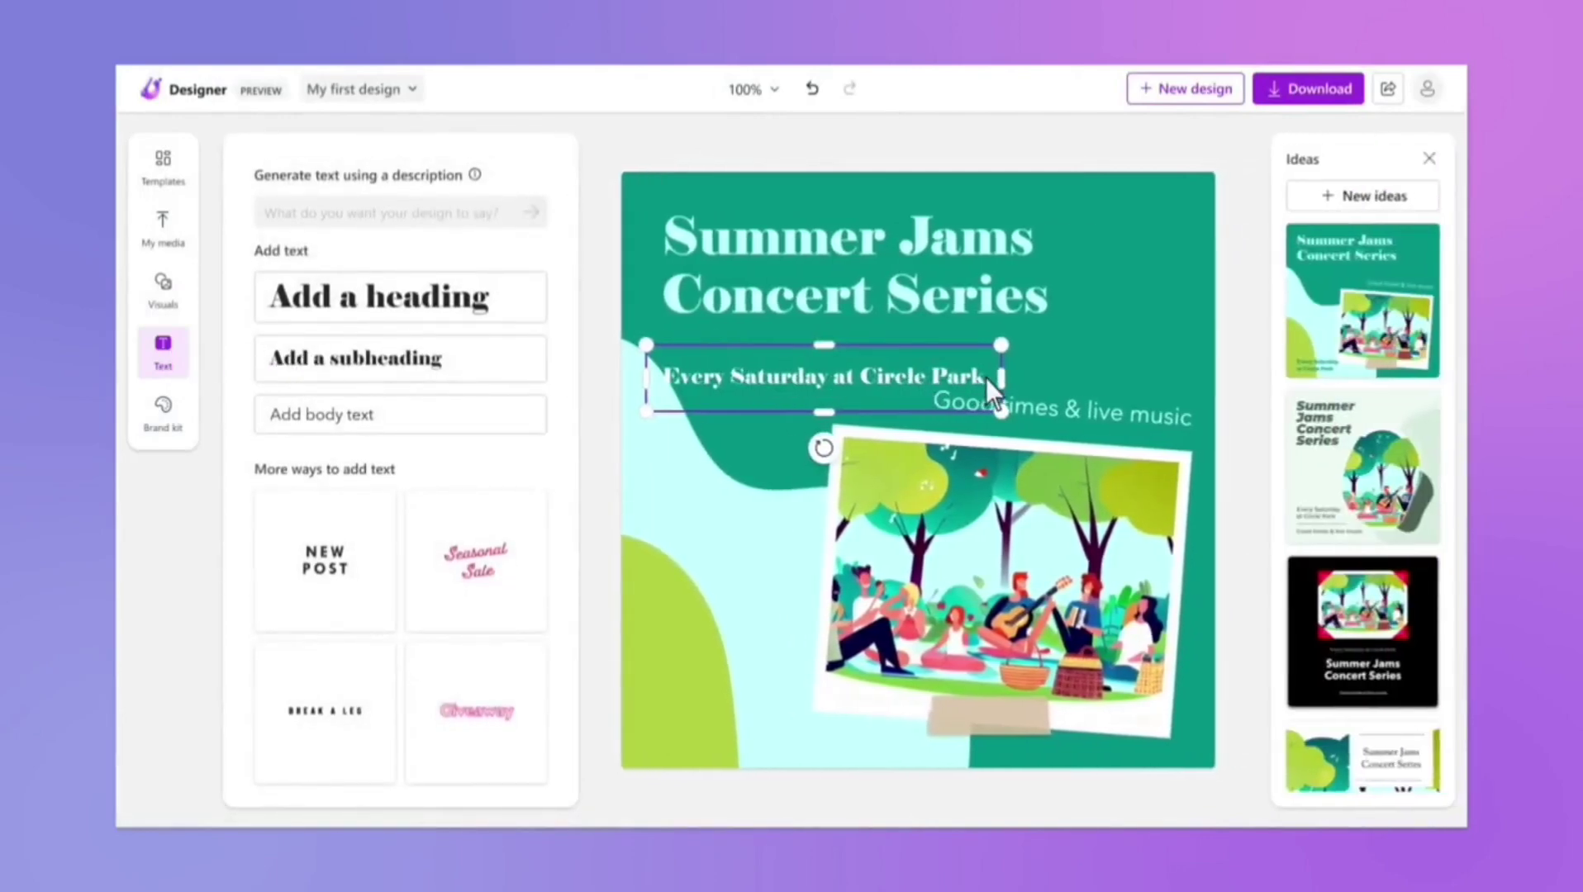
- Switch to the second Ideas layout and replace all text with generated Circle Park copy
click(1316, 469)
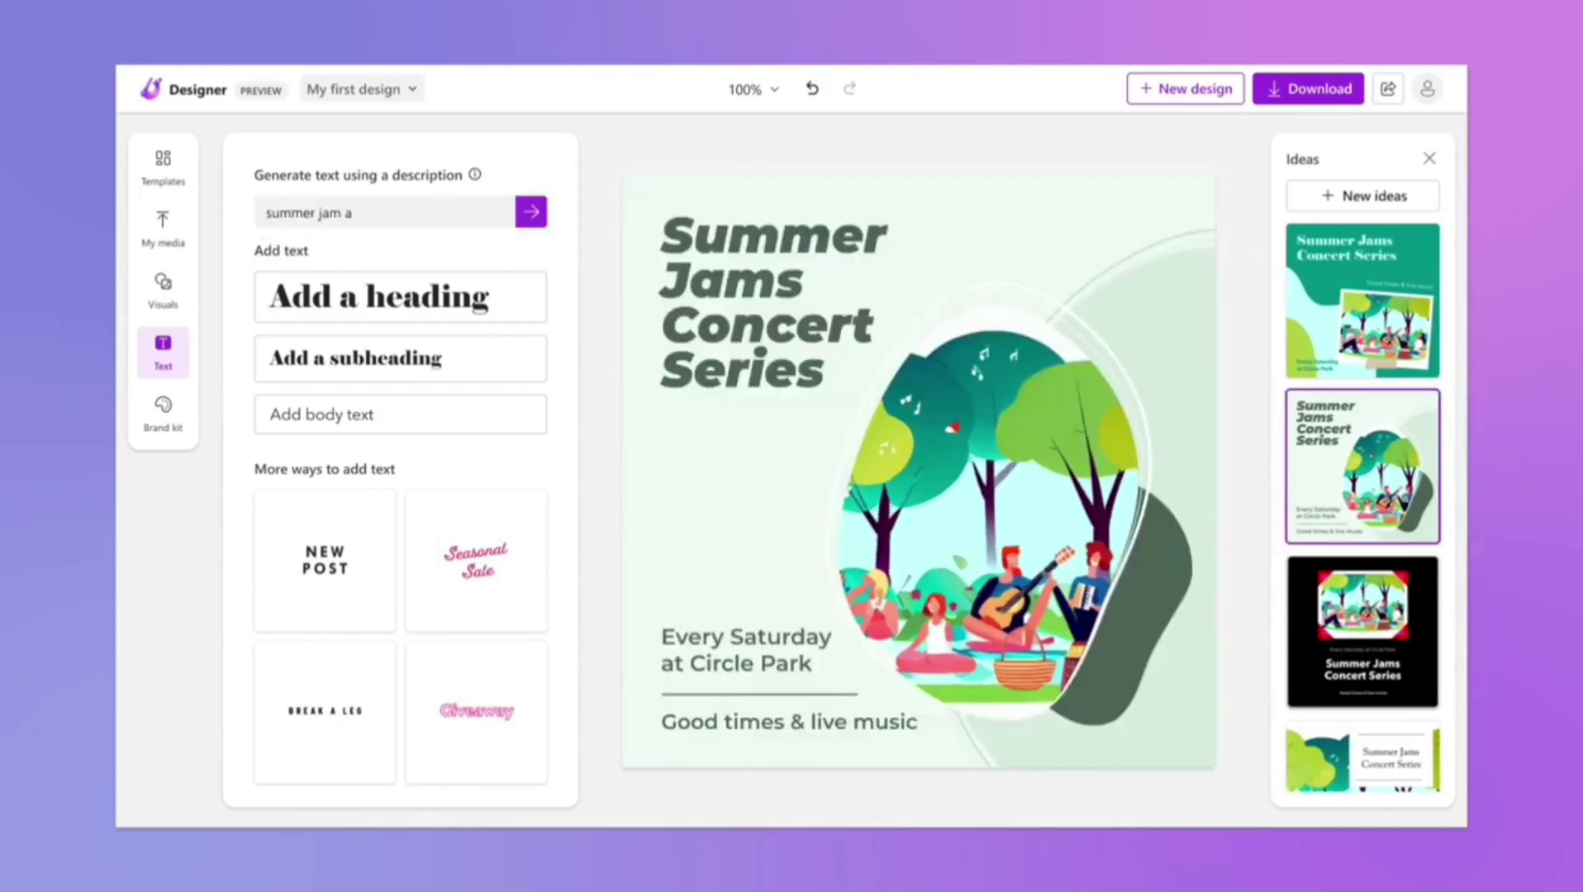
click(531, 212)
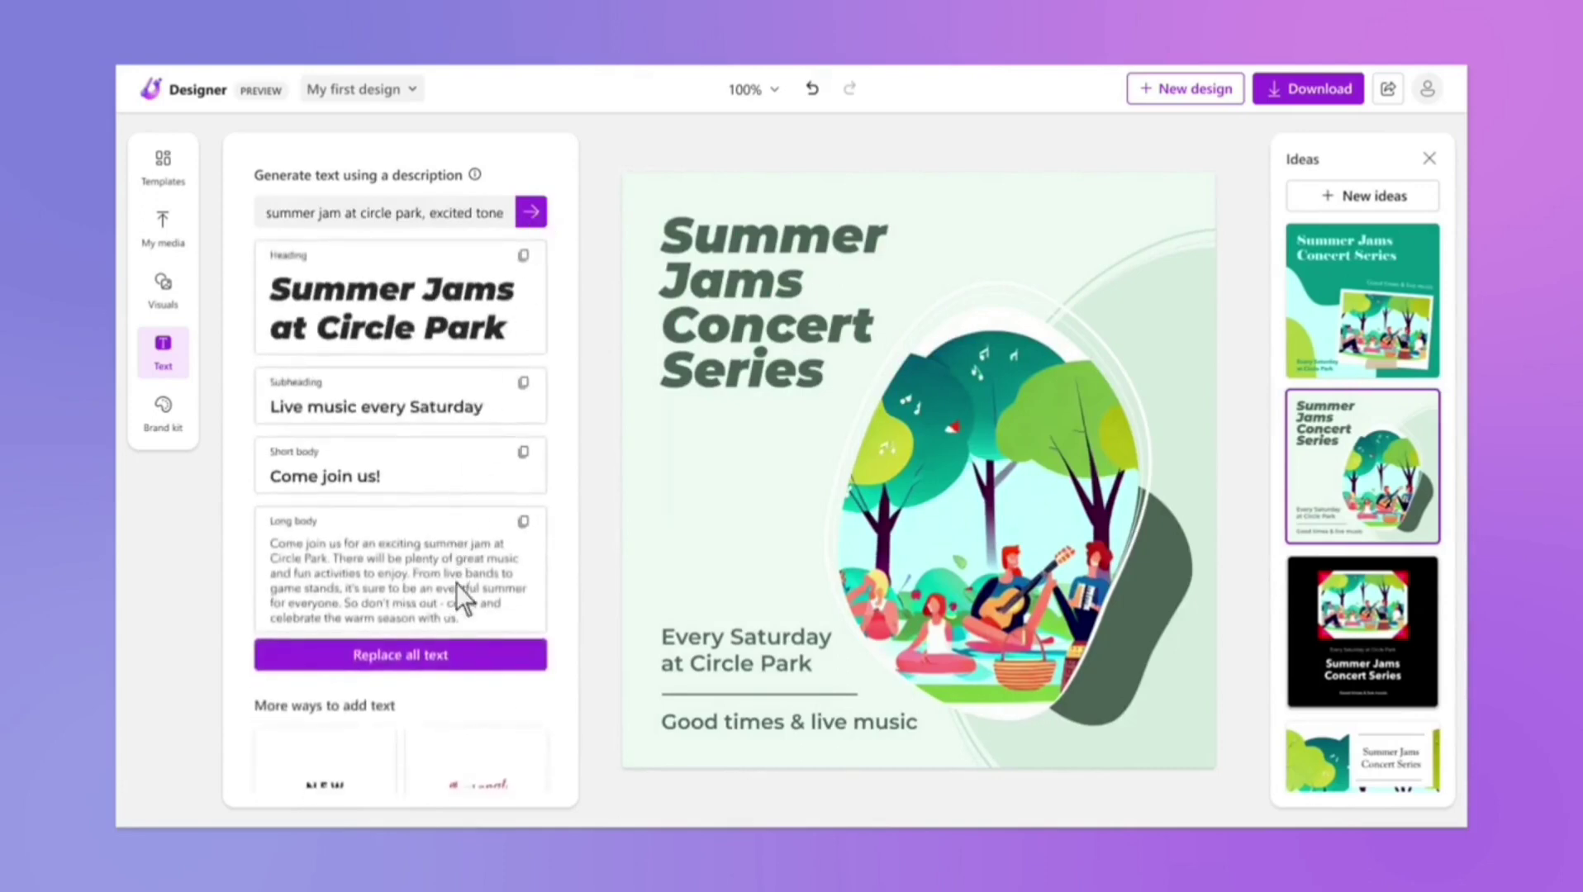
click(463, 653)
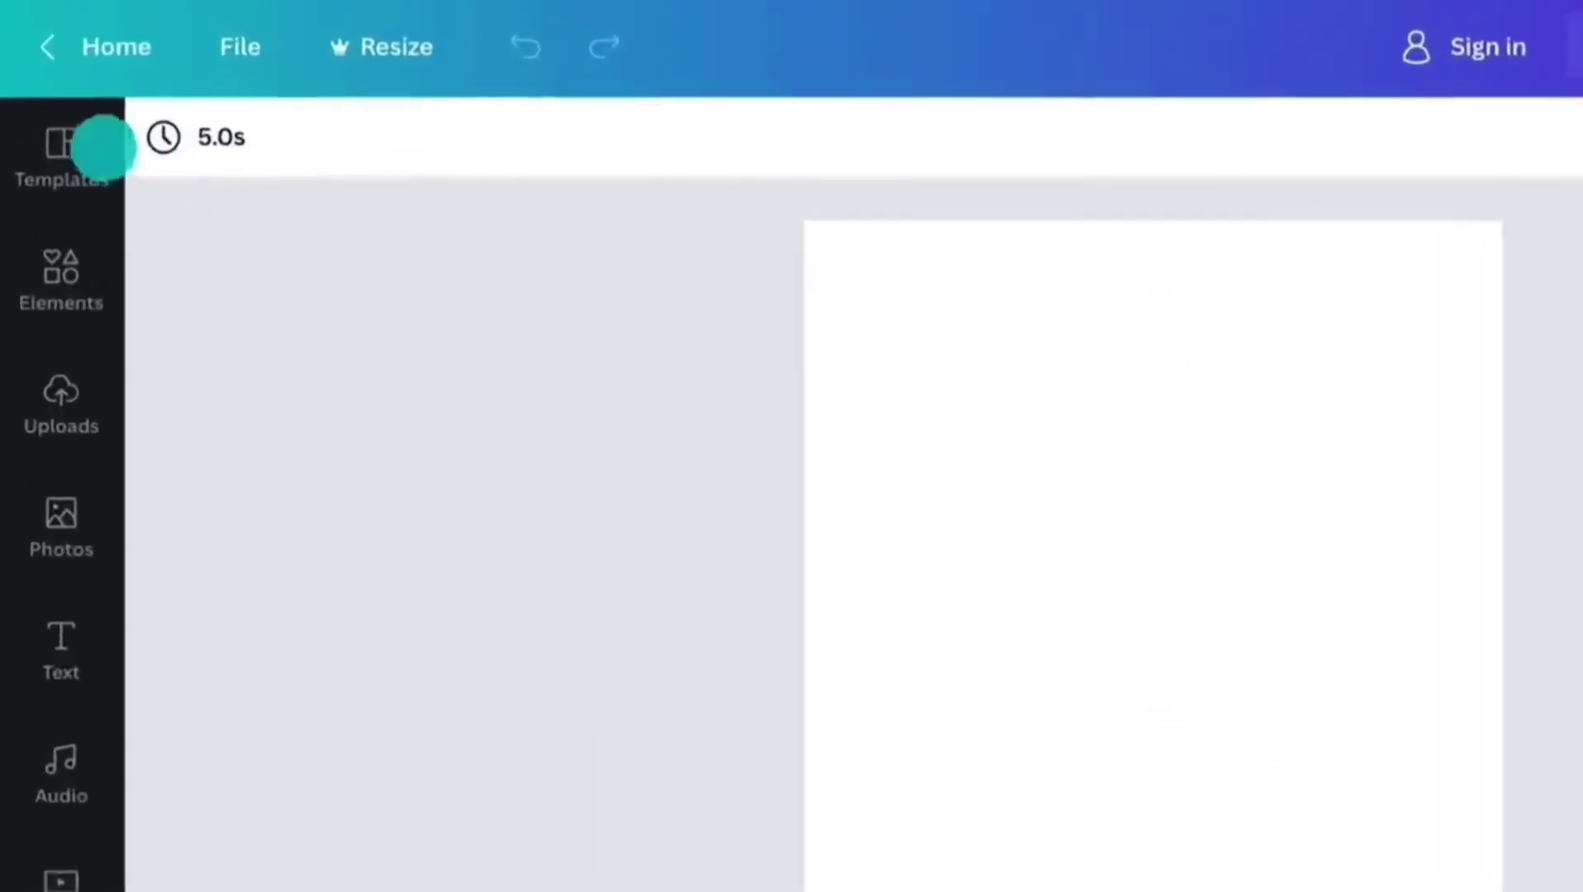
- Search templates for 'travel instagram post' and apply the Travel the World template
click(66, 69)
scroll(454, 545, down, 15)
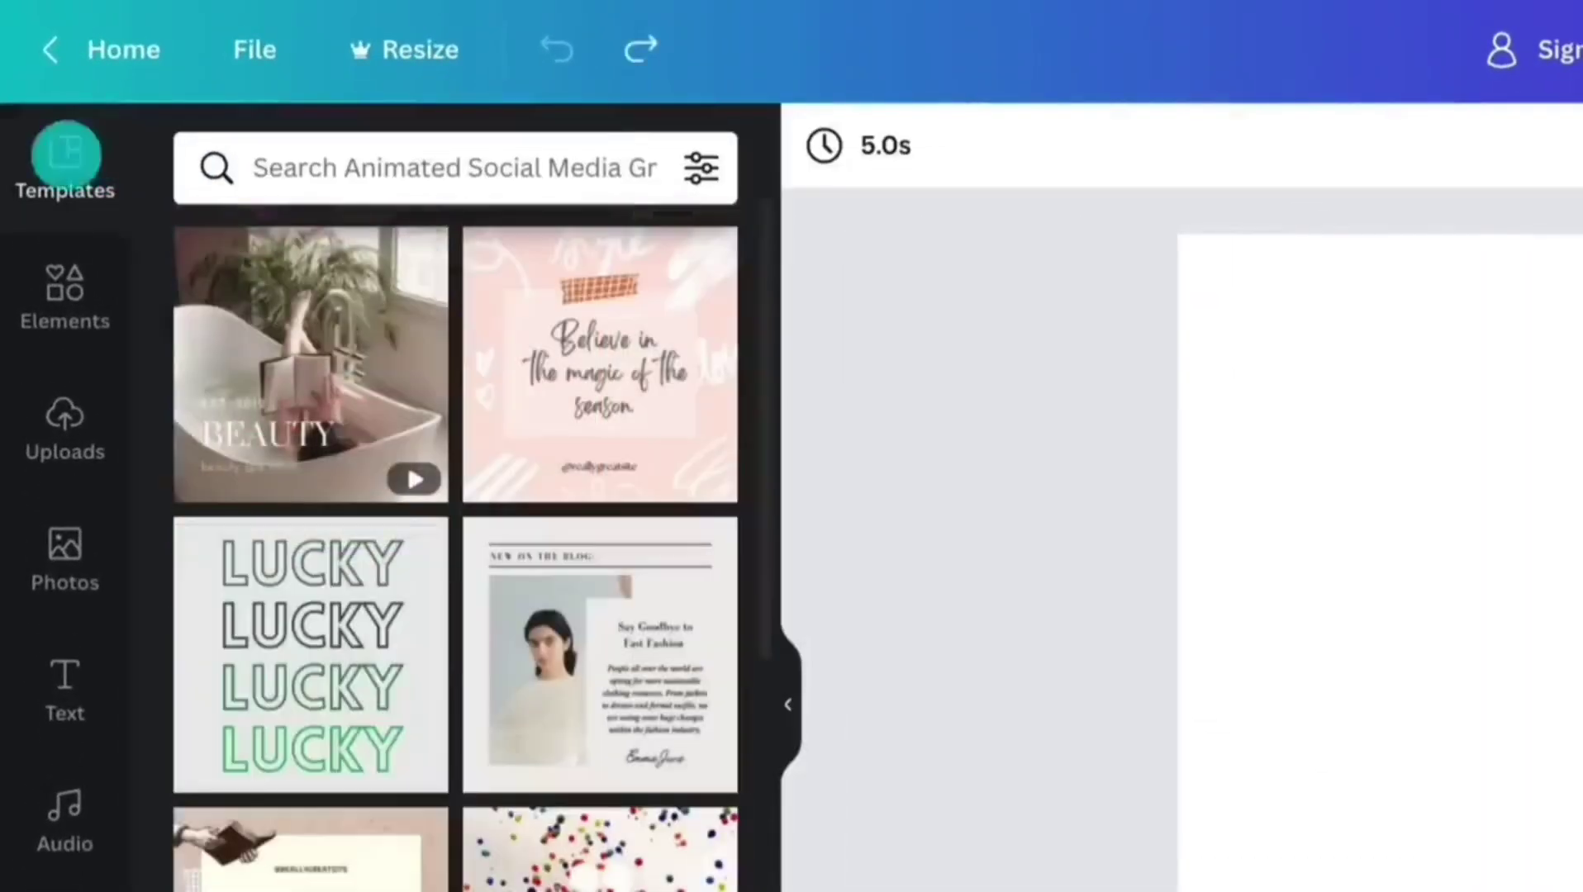
click(254, 166)
text(travel instagram post)
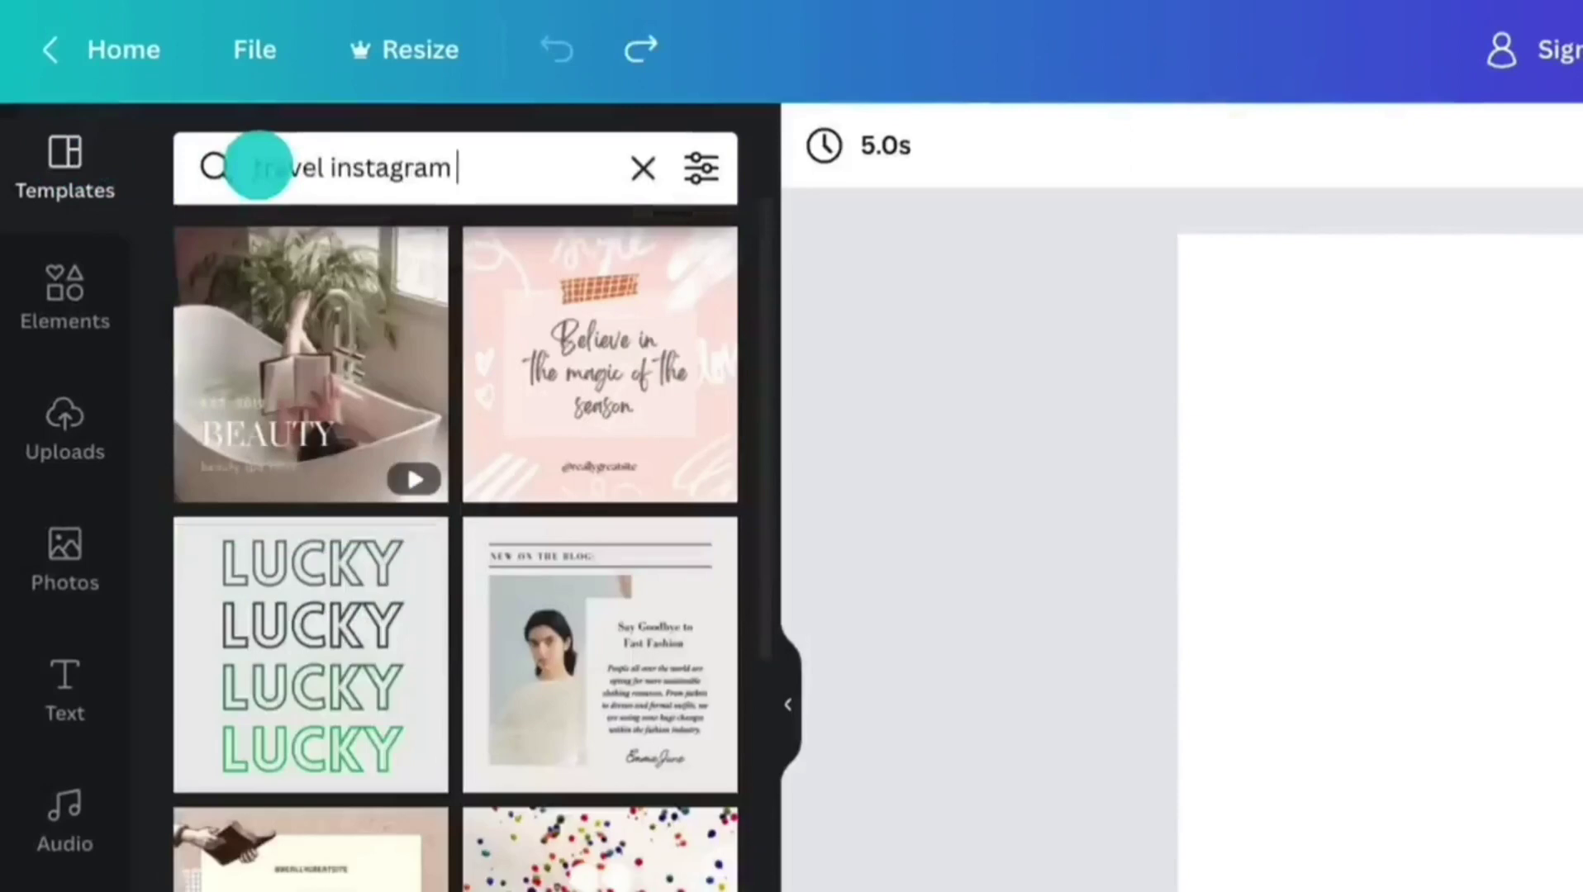
key(Return)
click(612, 591)
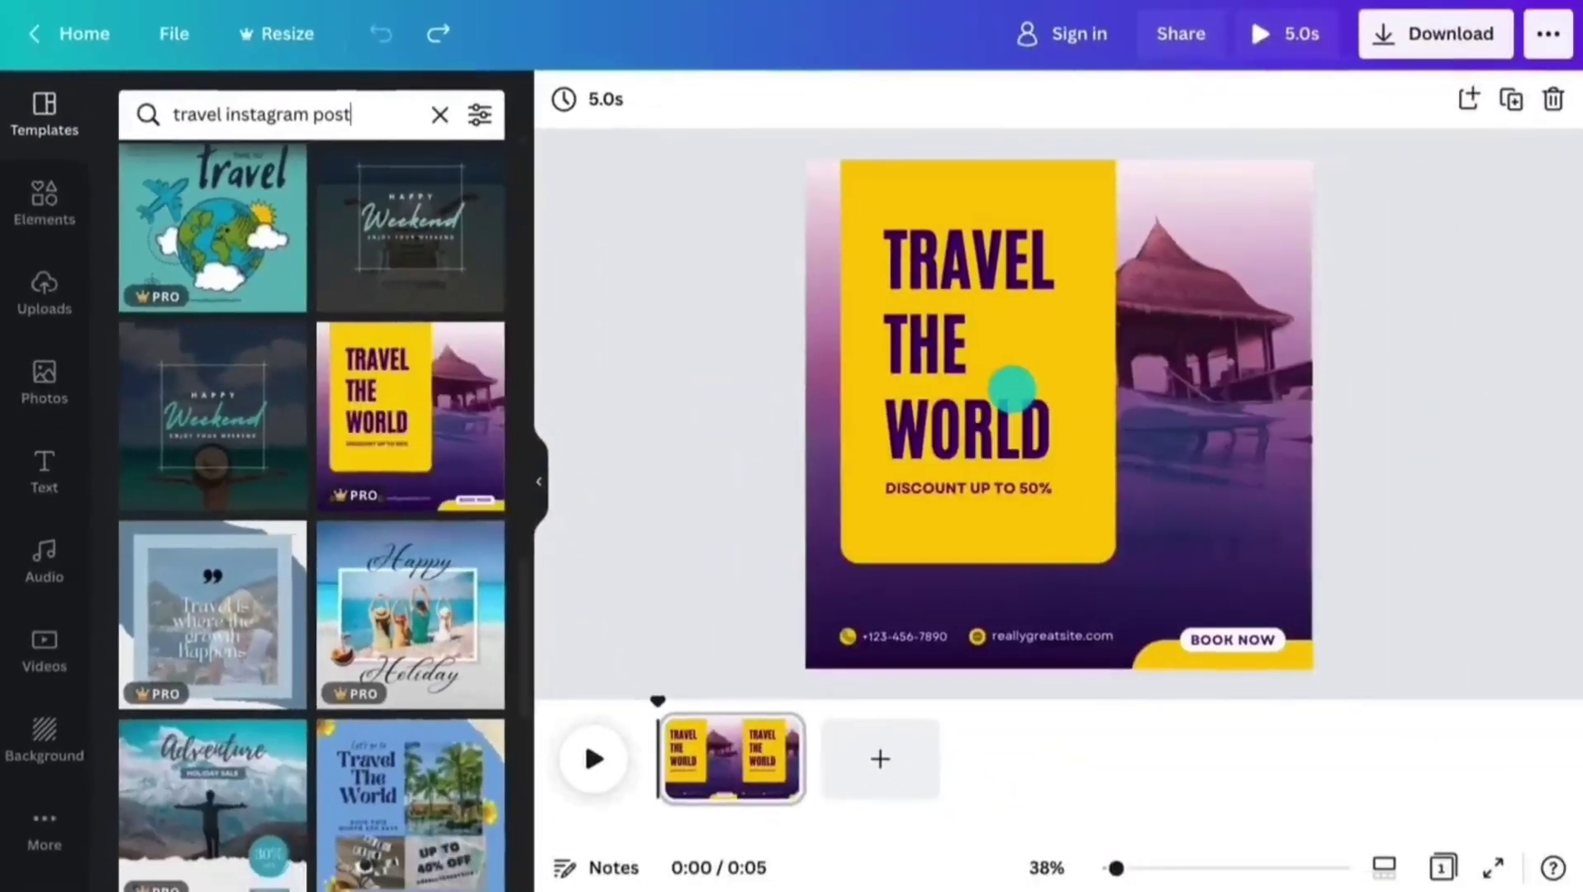
- Browse the Elements library
click(46, 202)
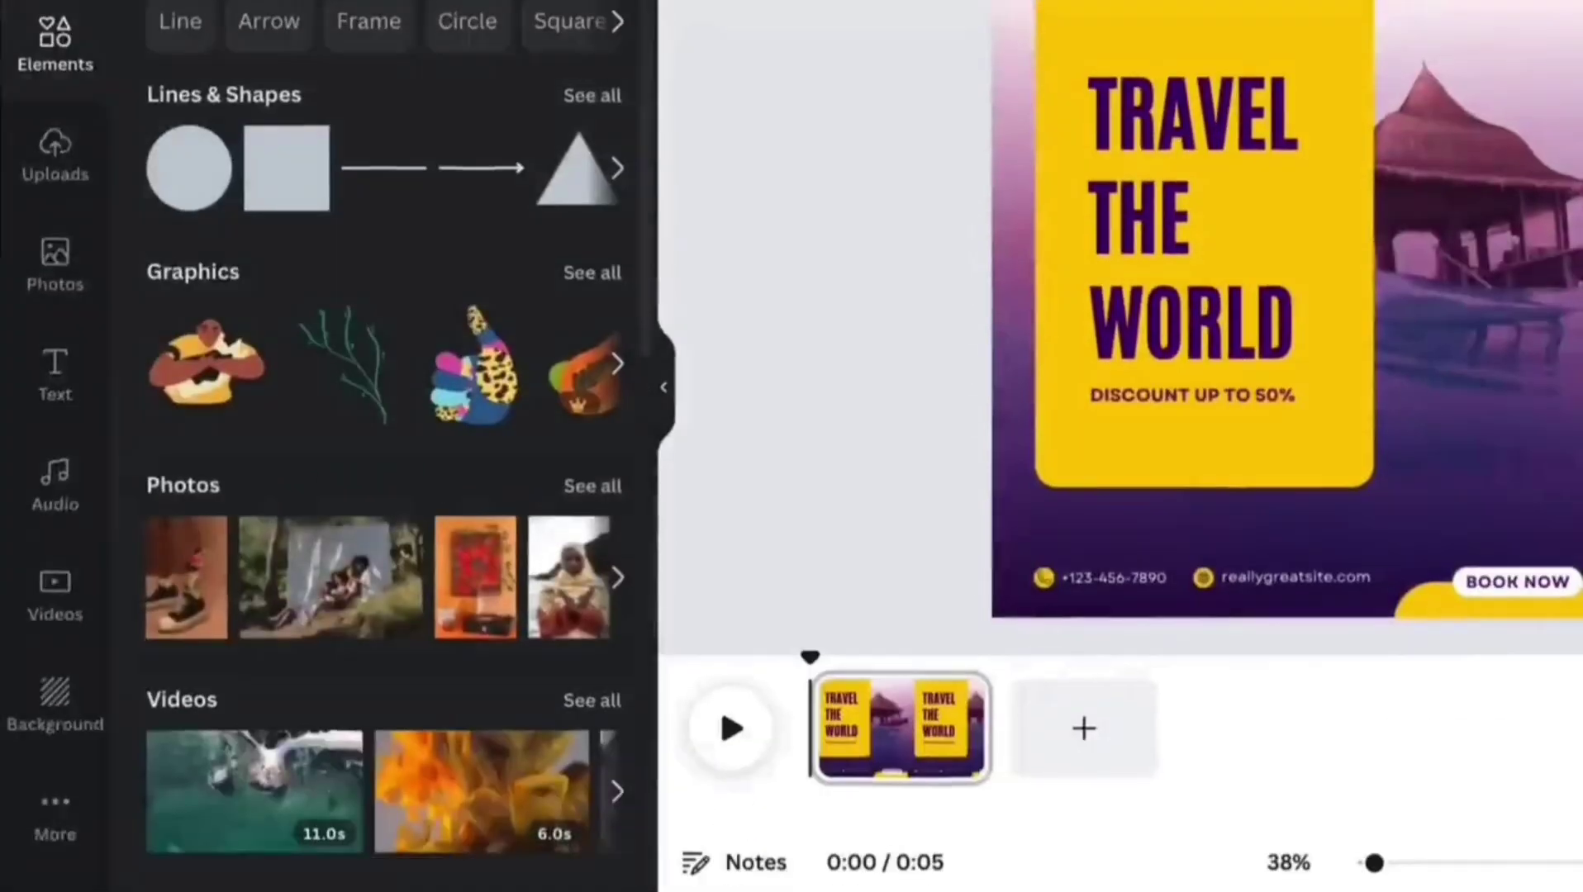
scroll(385, 446, down, 10)
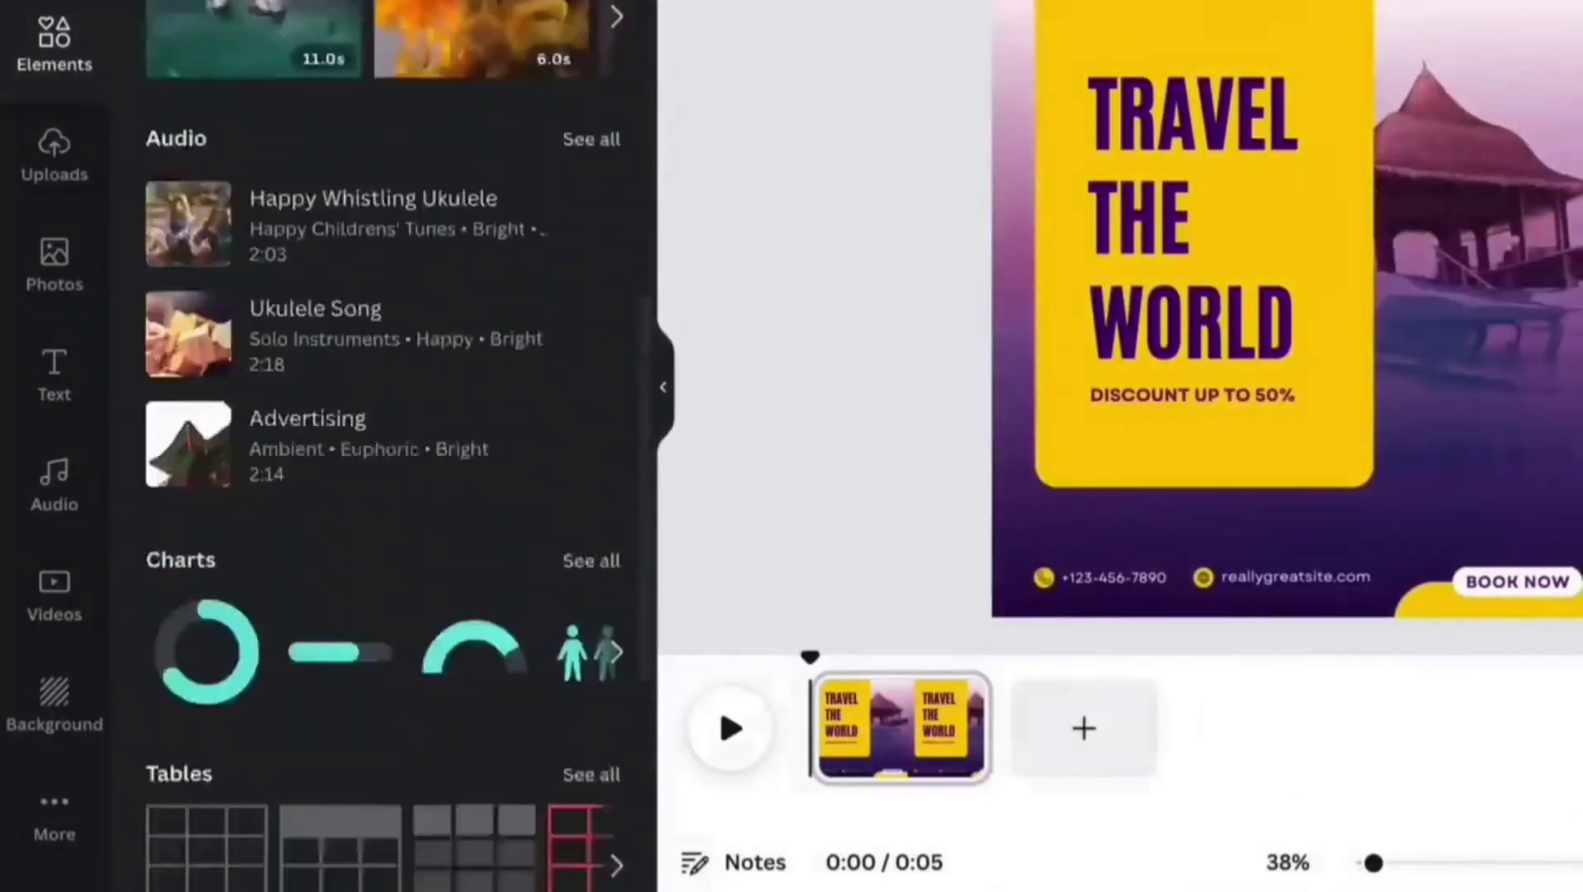
scroll(384, 446, down, 3)
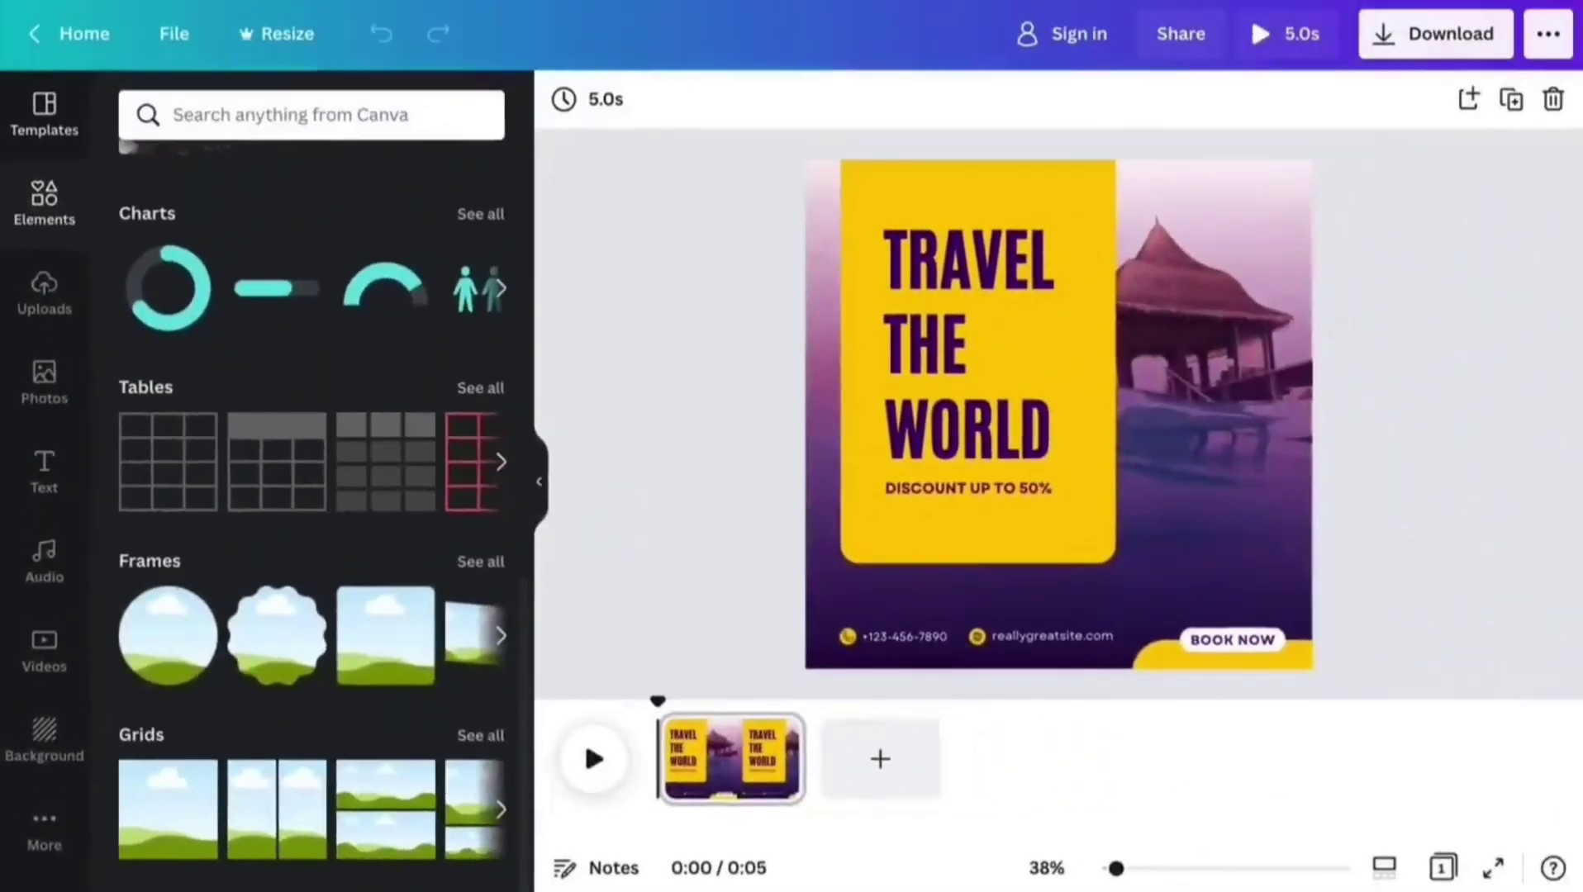
- Upload the sunset video and the logo file from the computer
click(49, 289)
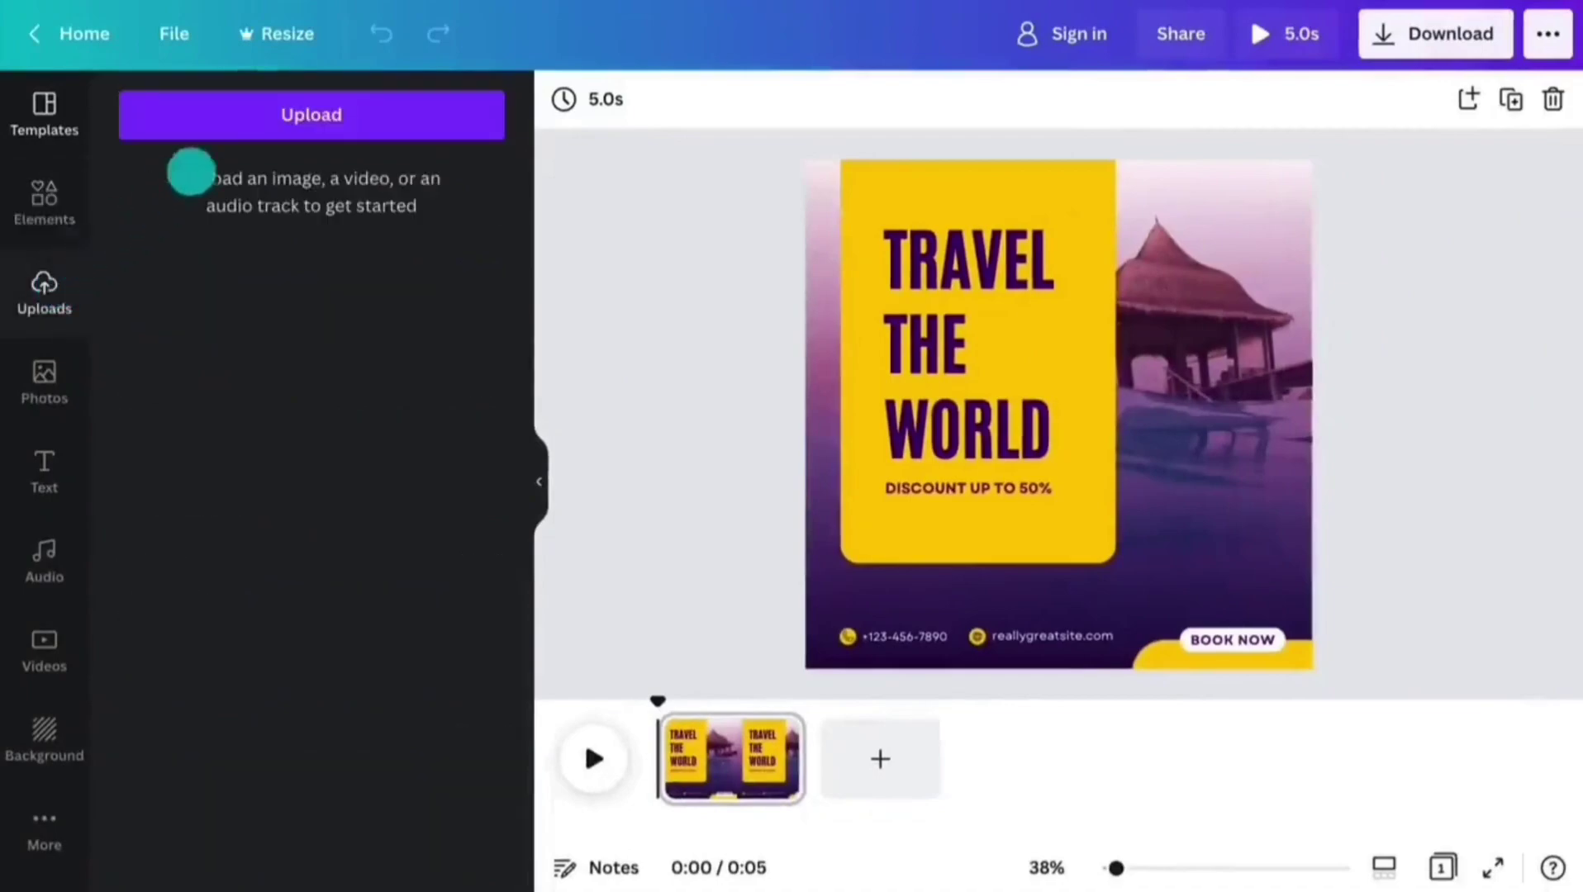
click(244, 127)
drag(696, 307, 515, 264)
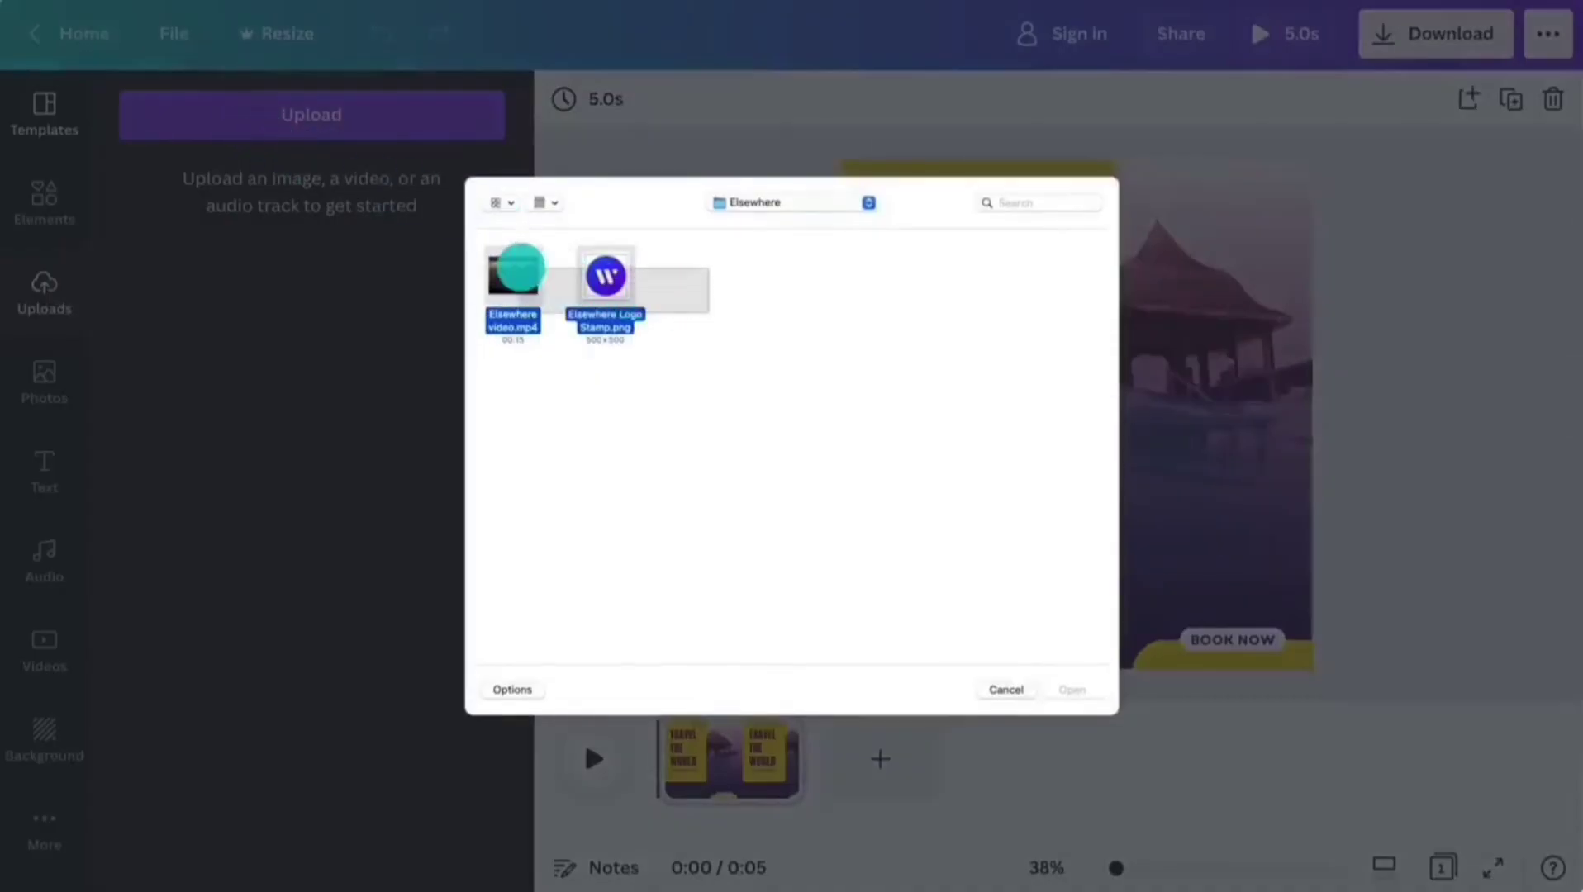
click(1072, 689)
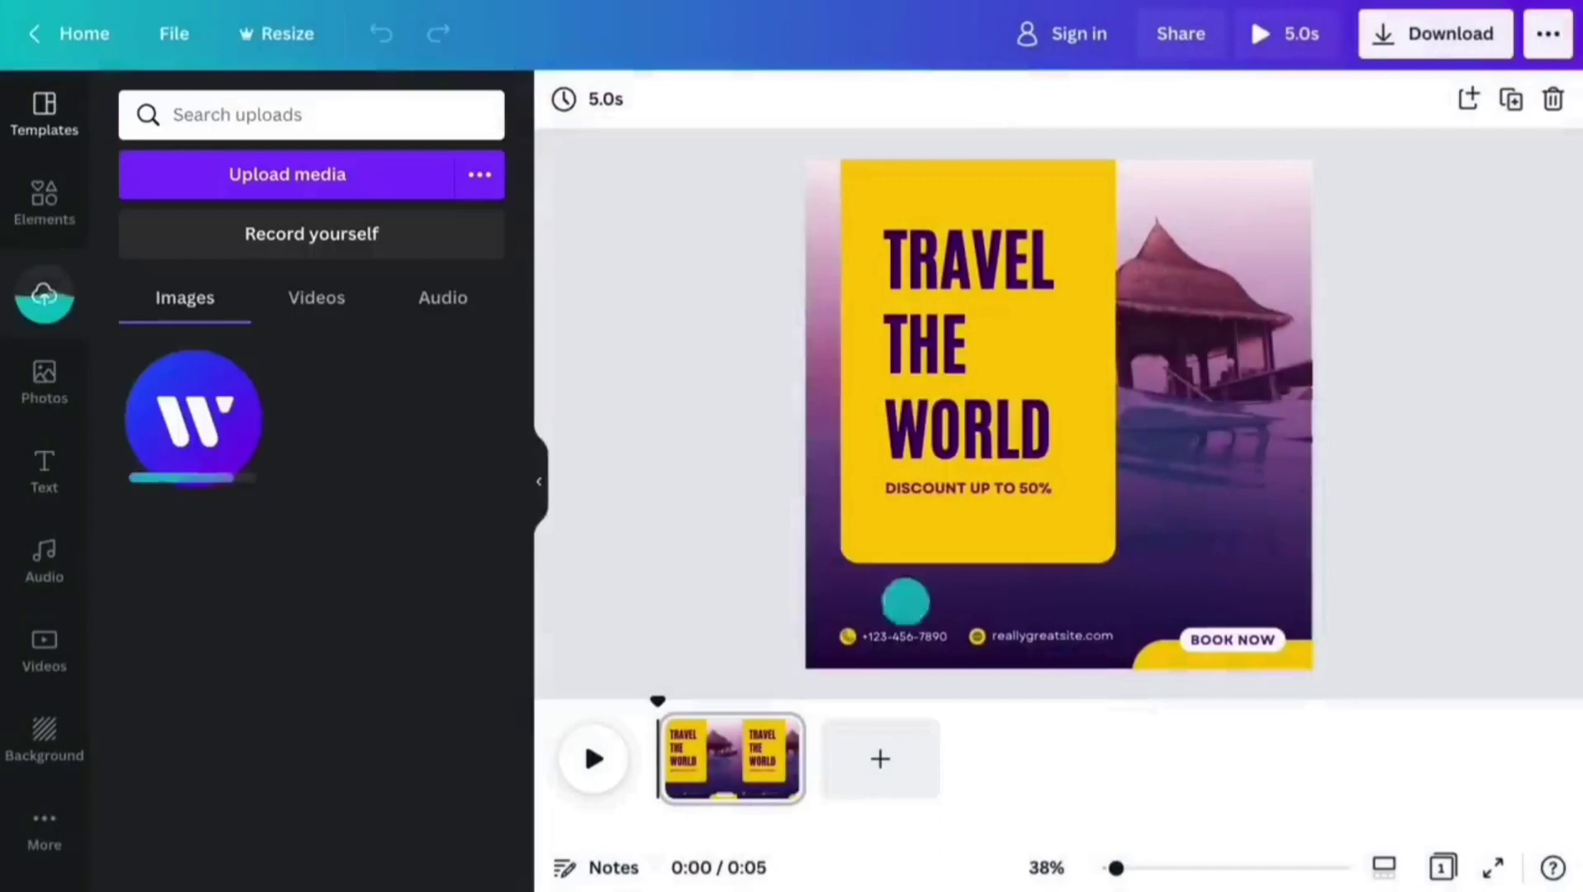
click(315, 294)
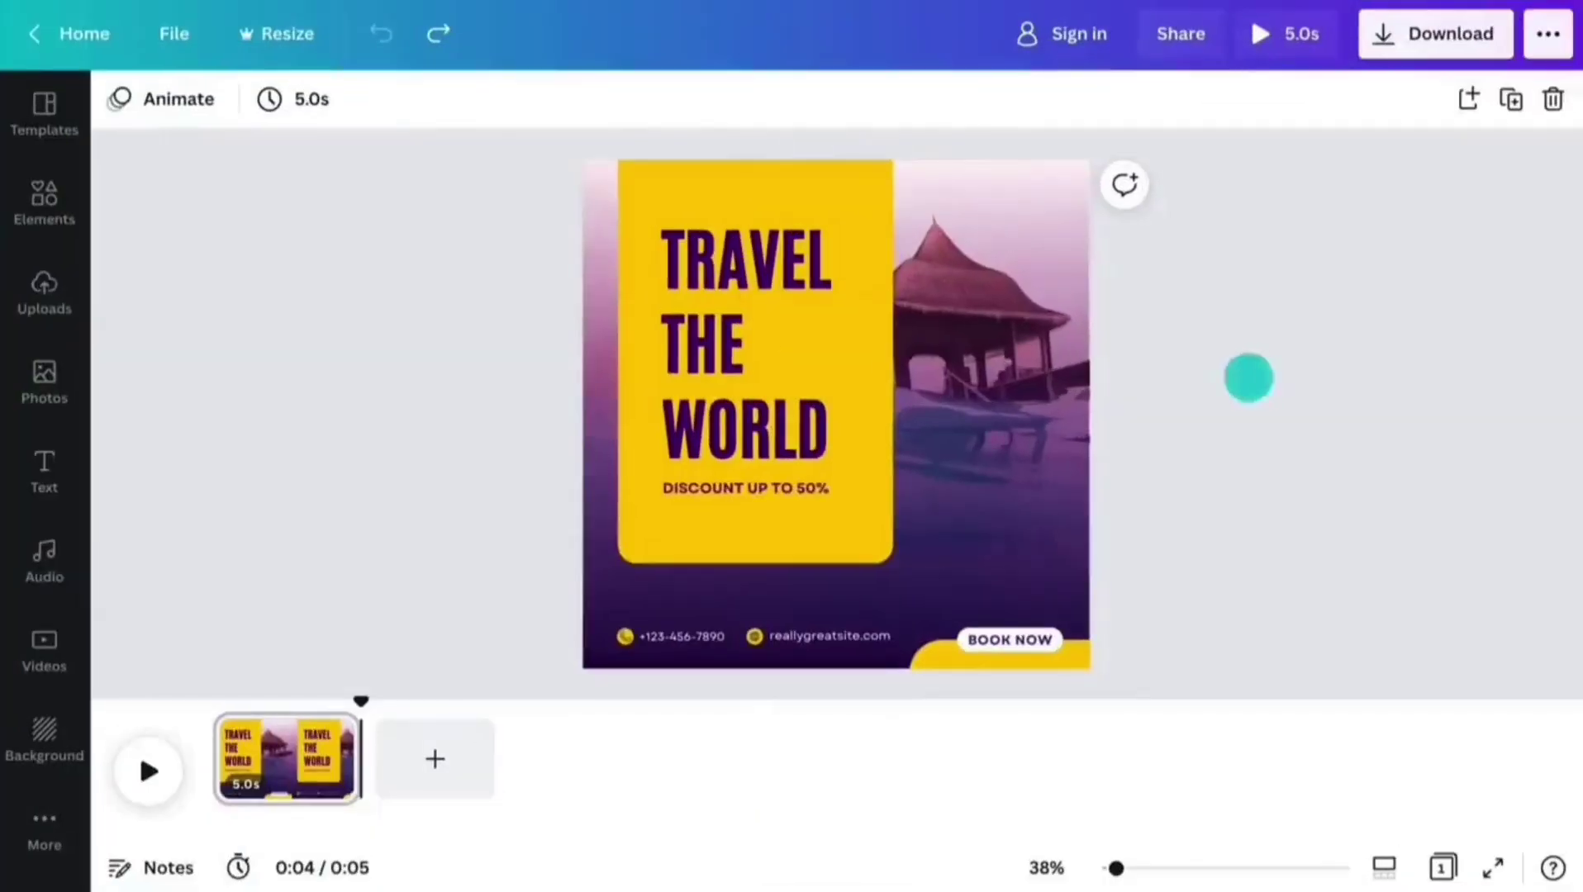
- Place the sunset video as the background and crop it right so the hiker shows
click(1041, 352)
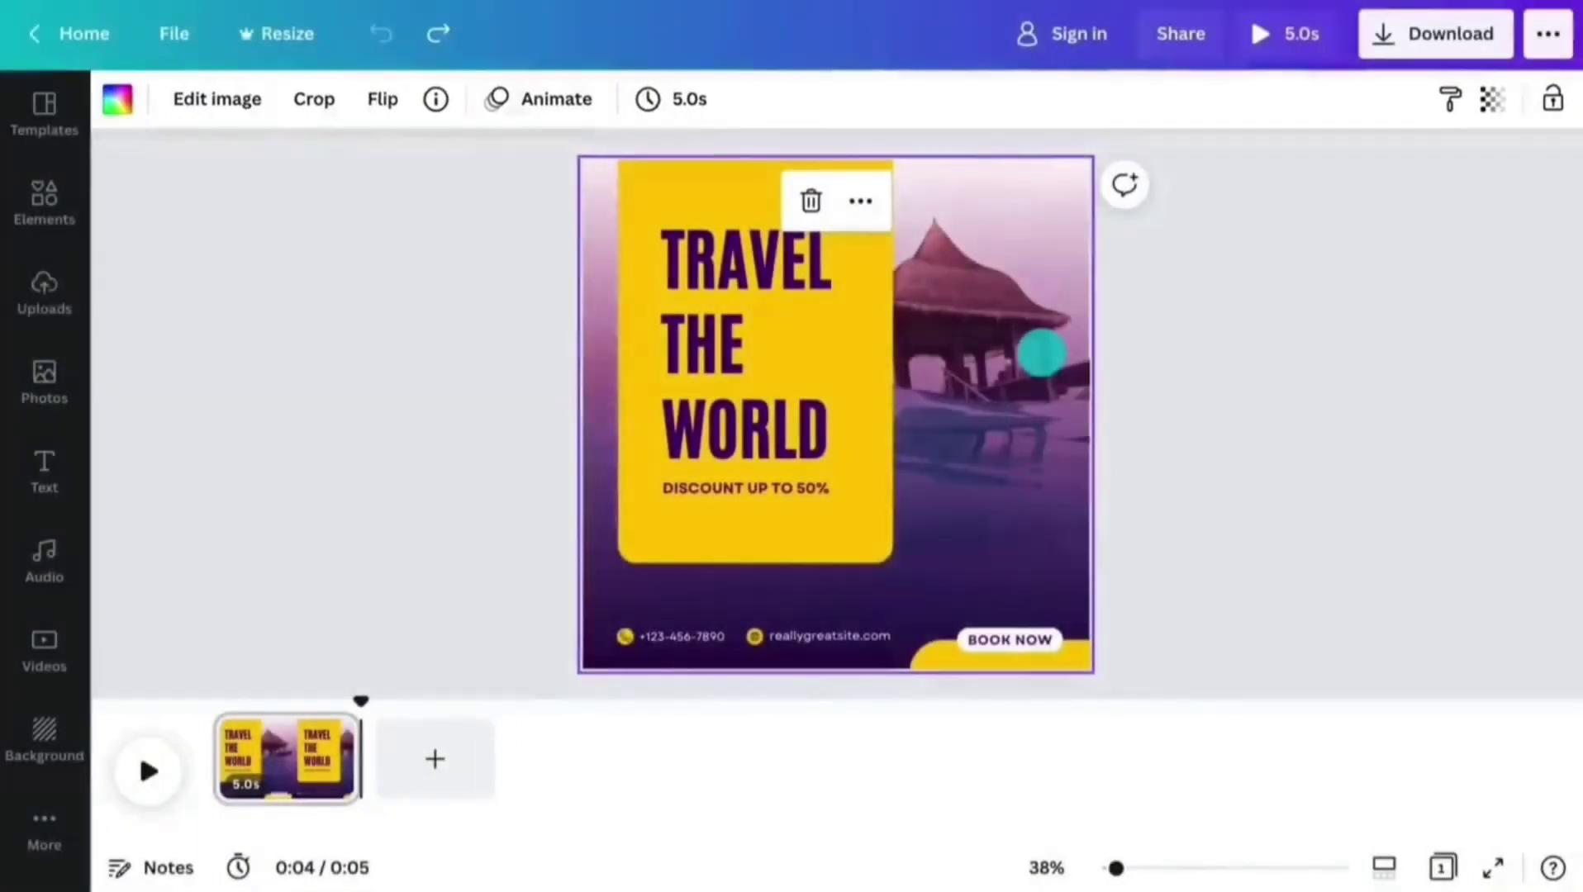
click(47, 293)
drag(329, 375, 819, 381)
double_click(820, 381)
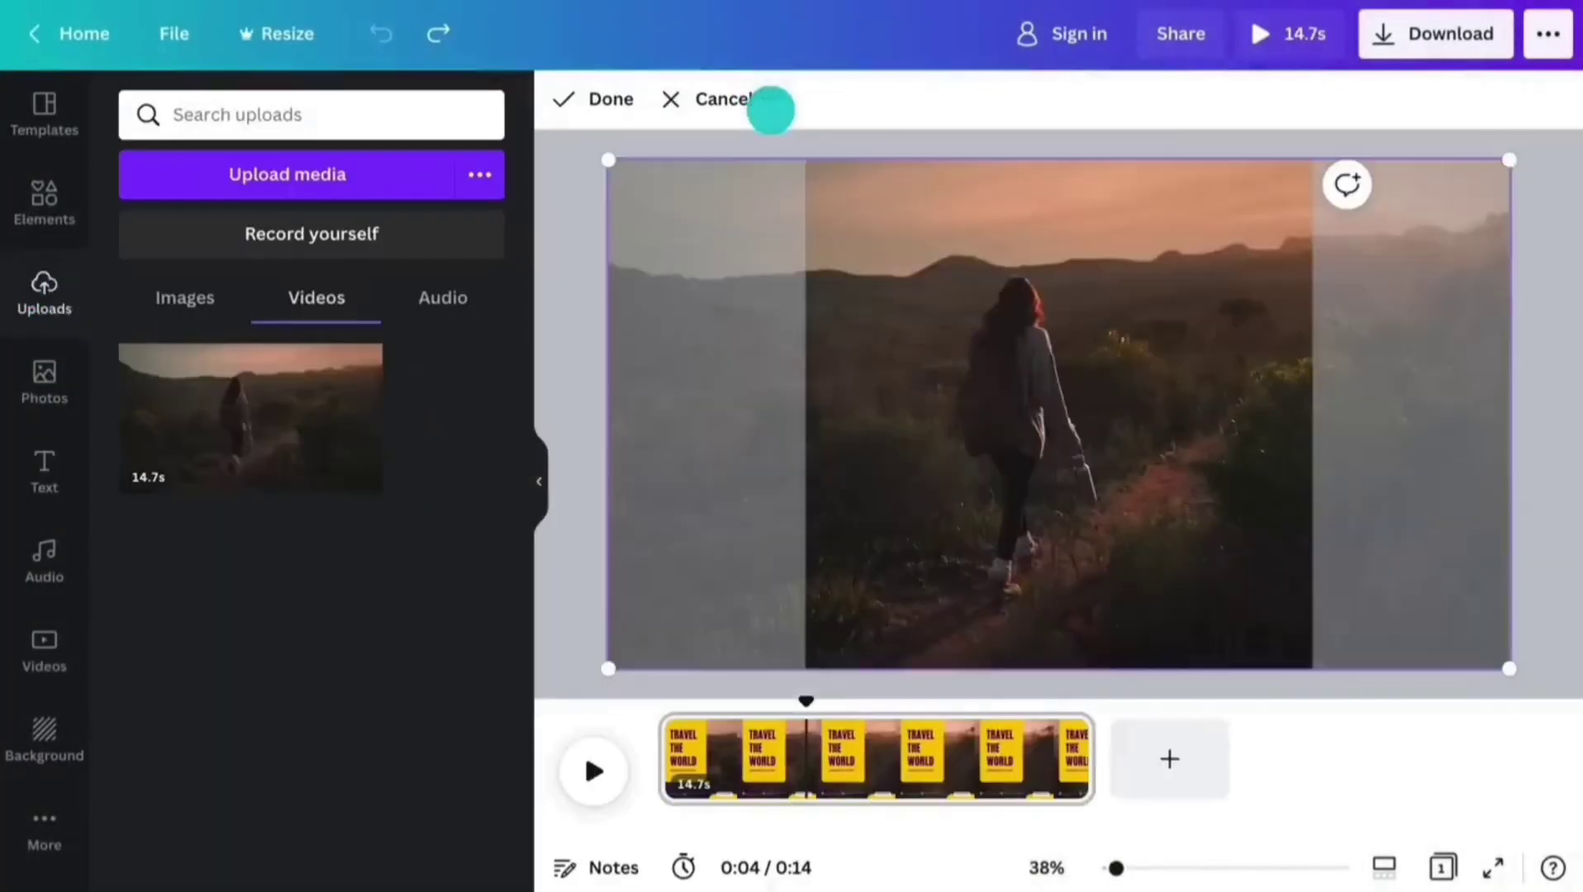
drag(1000, 371, 1106, 343)
click(596, 101)
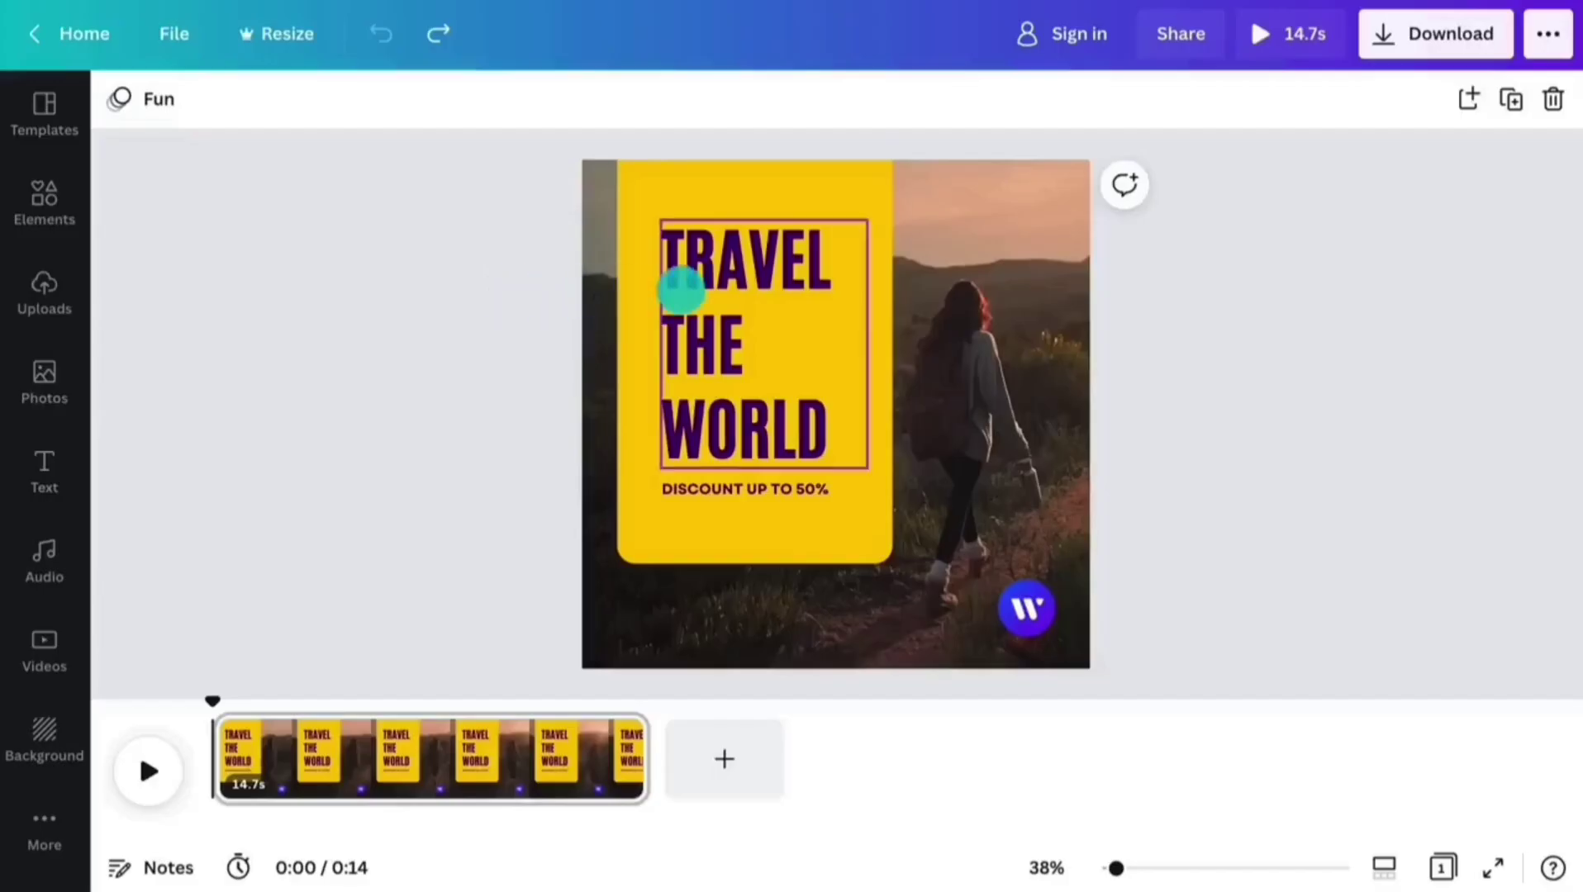
- Make the TRAVEL THE WORLD title and discount line white
click(689, 356)
shift+click(689, 489)
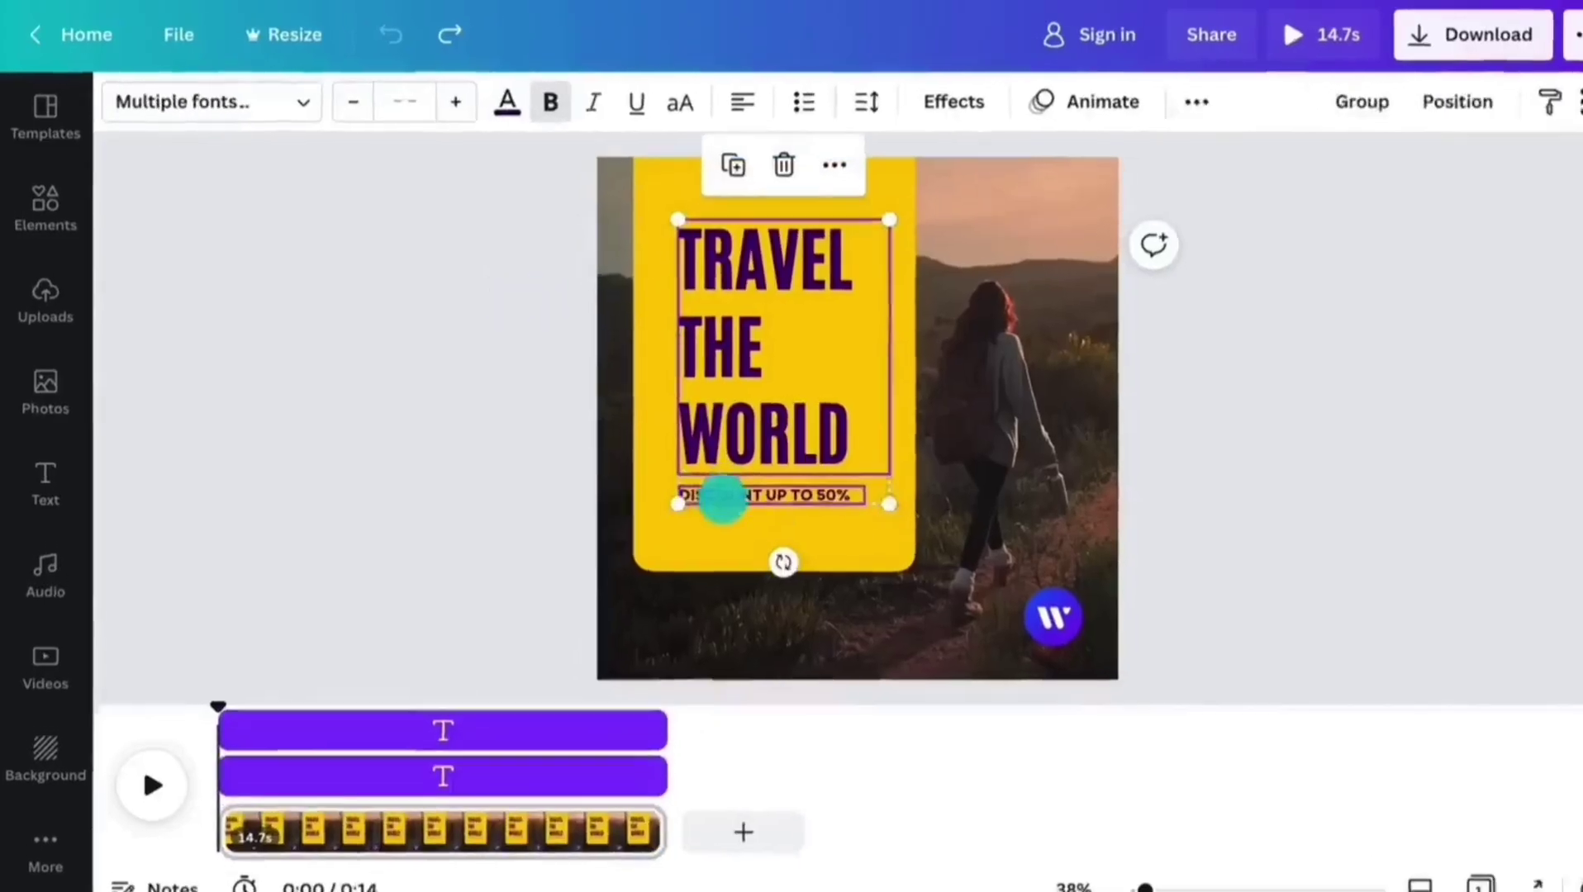
click(507, 102)
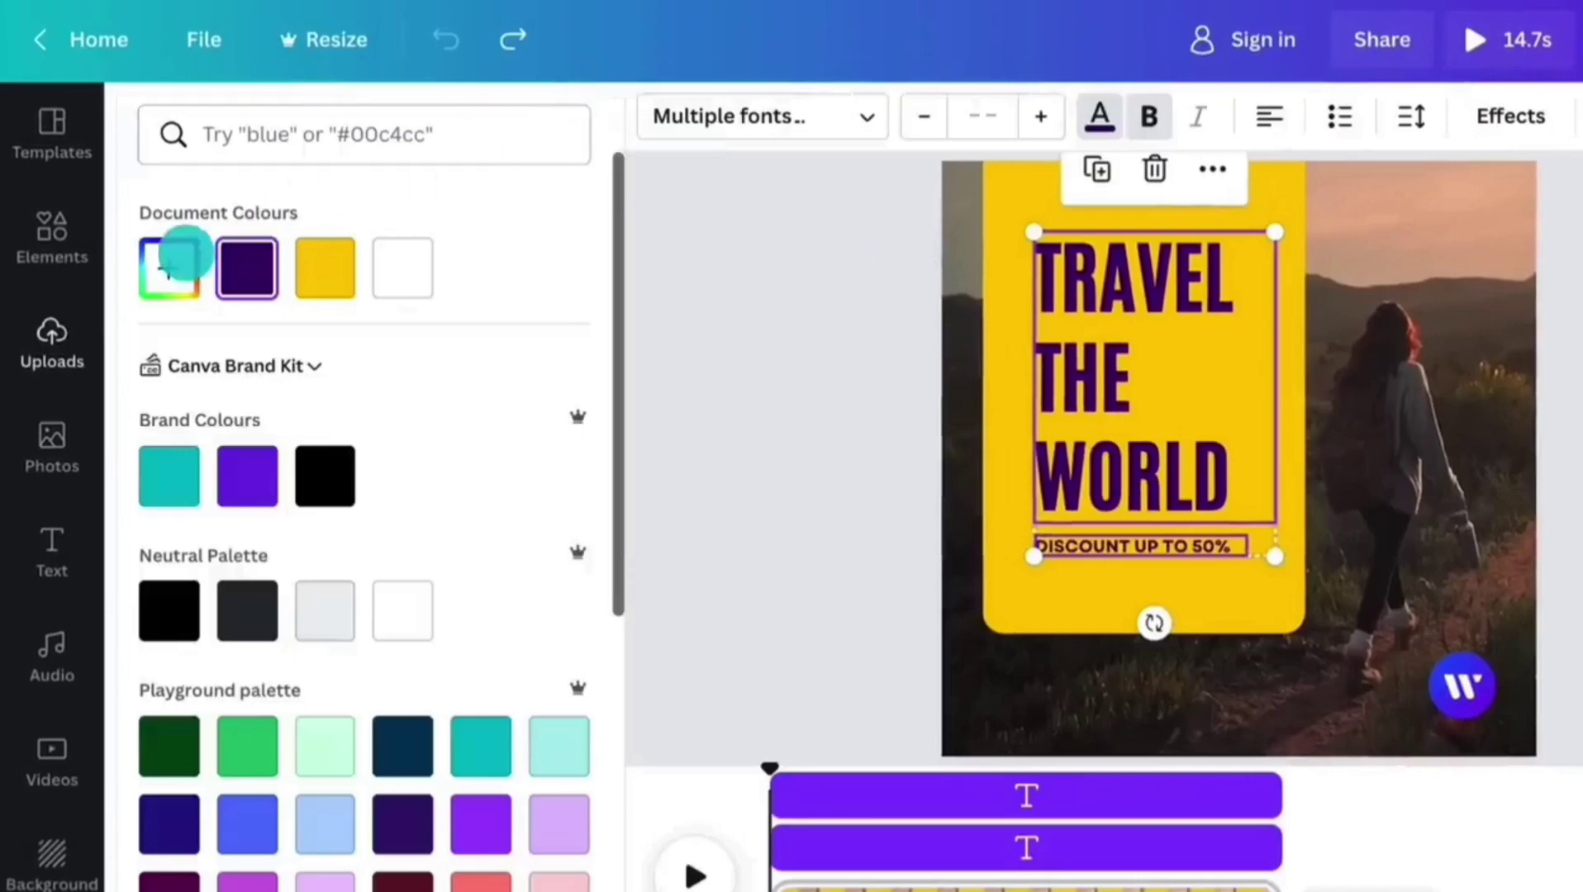
click(178, 262)
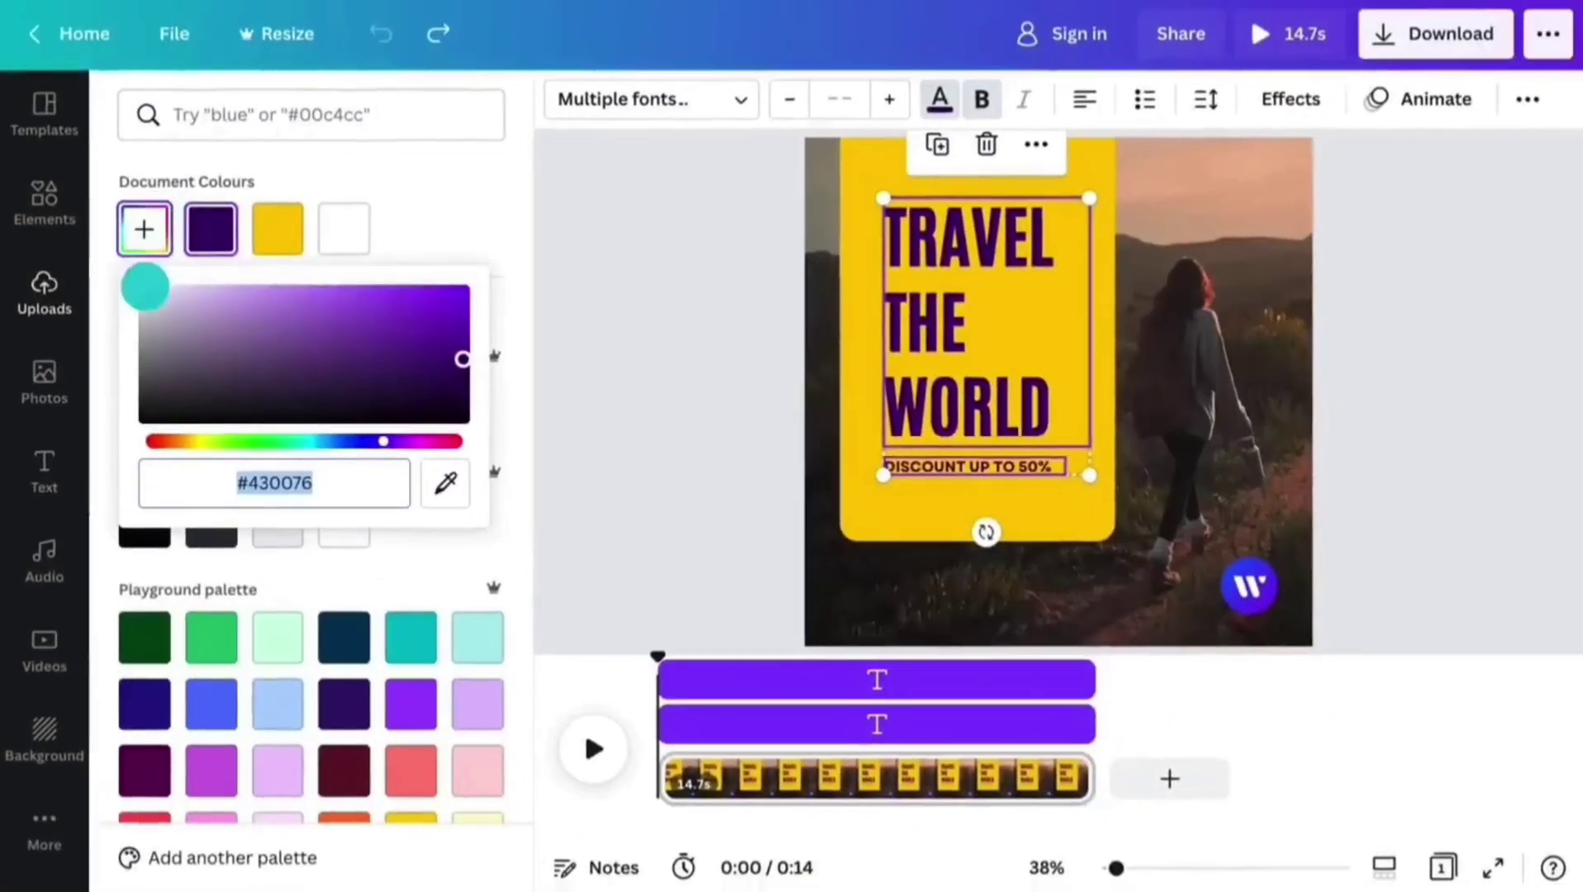
click(145, 286)
- Recolour the yellow panel with the W logo's purple, then apply the generated poster text in Designer
click(848, 286)
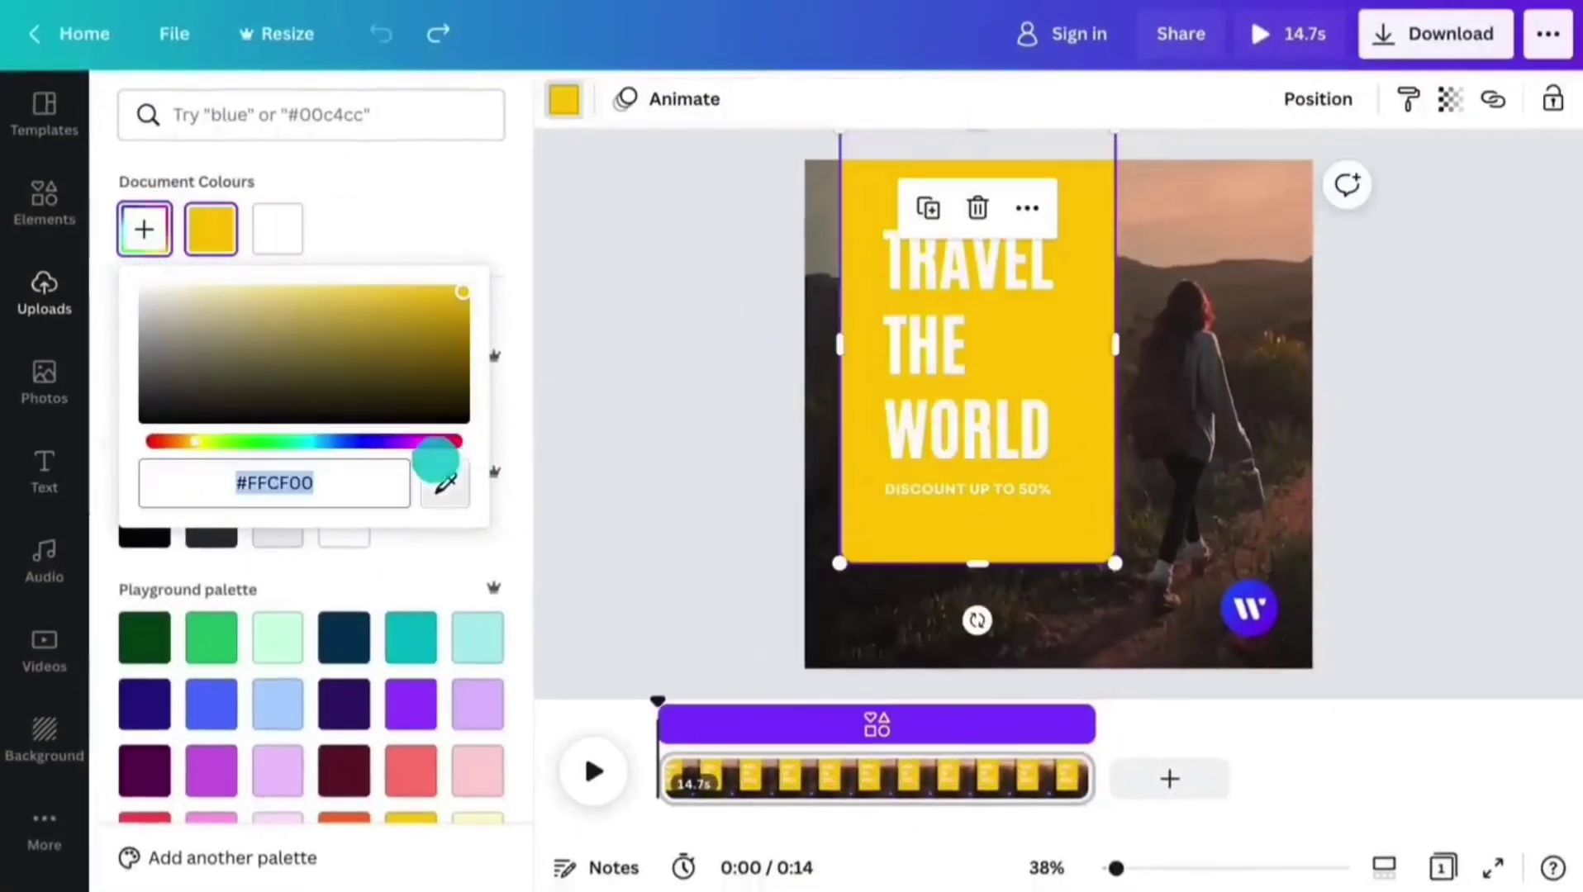
click(440, 467)
click(1261, 624)
click(570, 361)
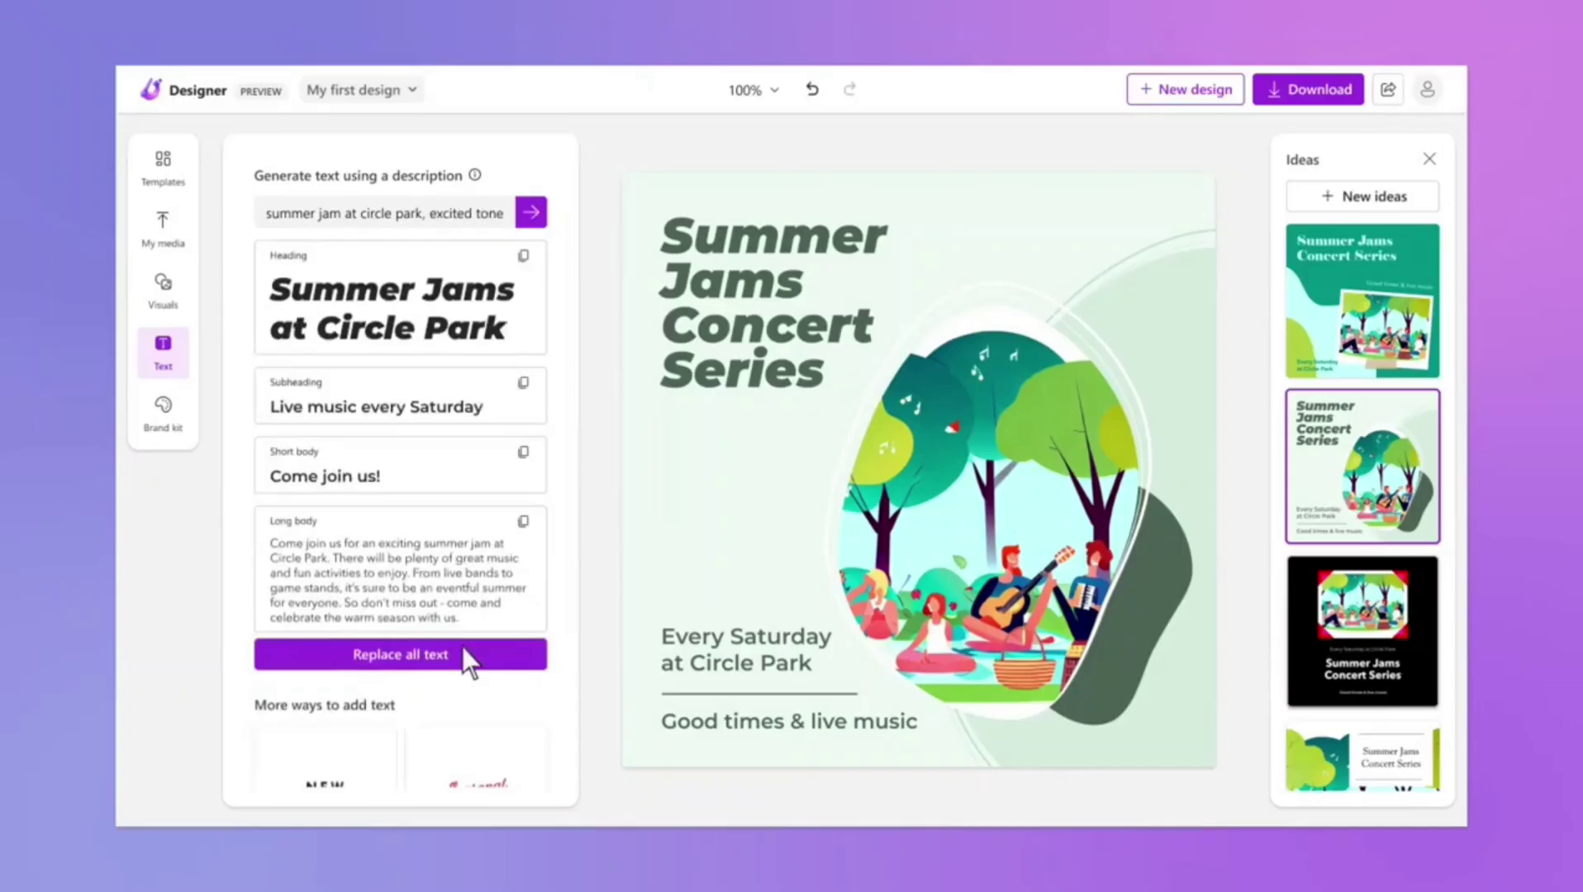
click(461, 646)
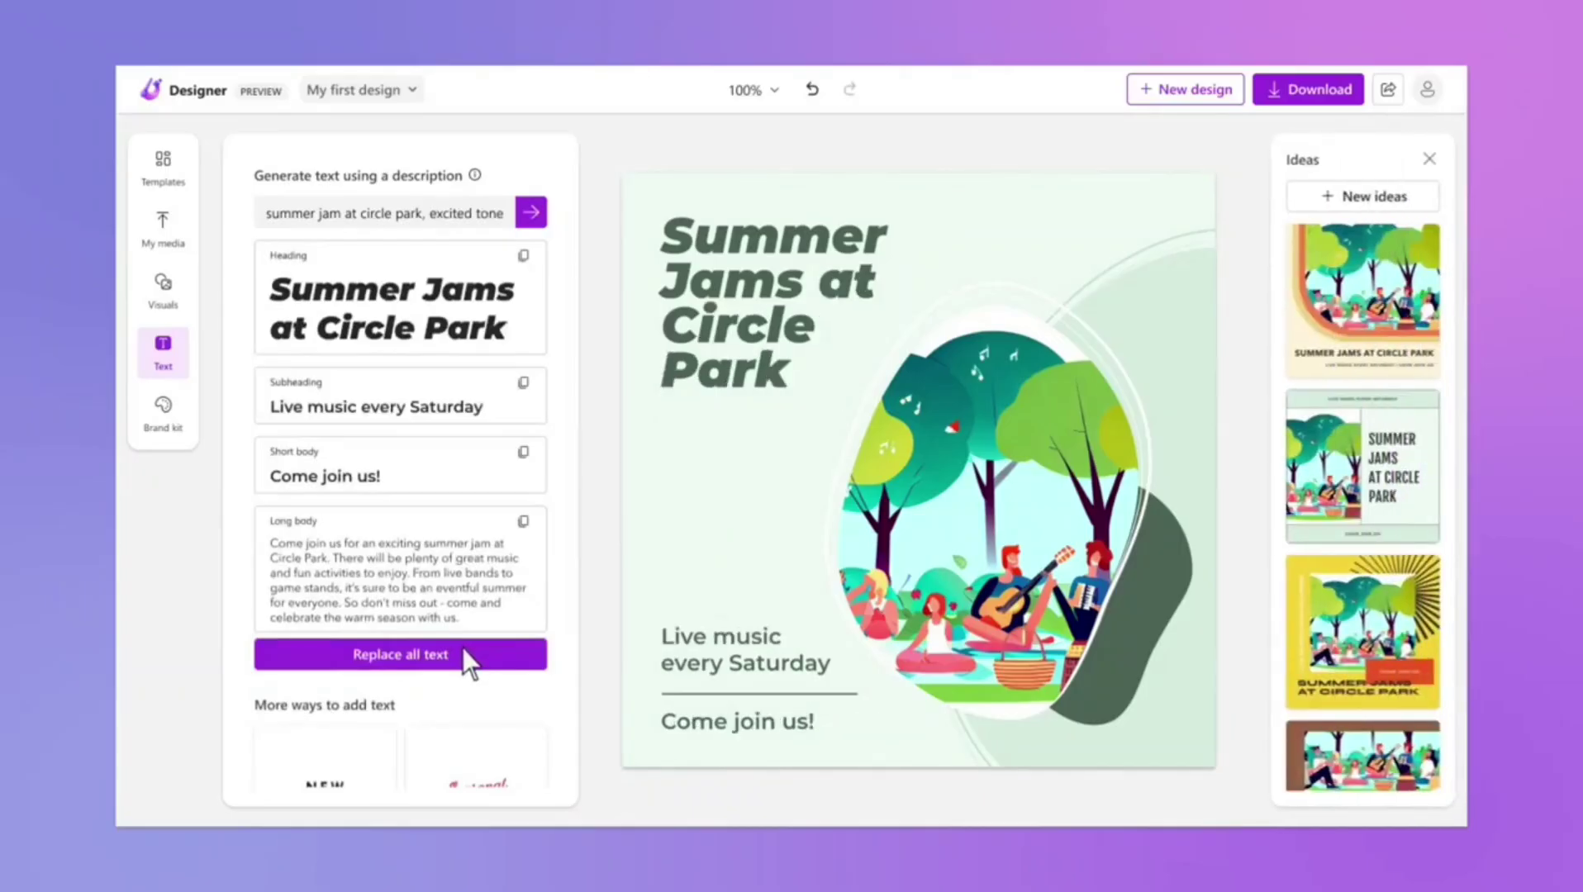
- Try replacing the picnic illustration's background with 'A field of stars in the background'
click(939, 495)
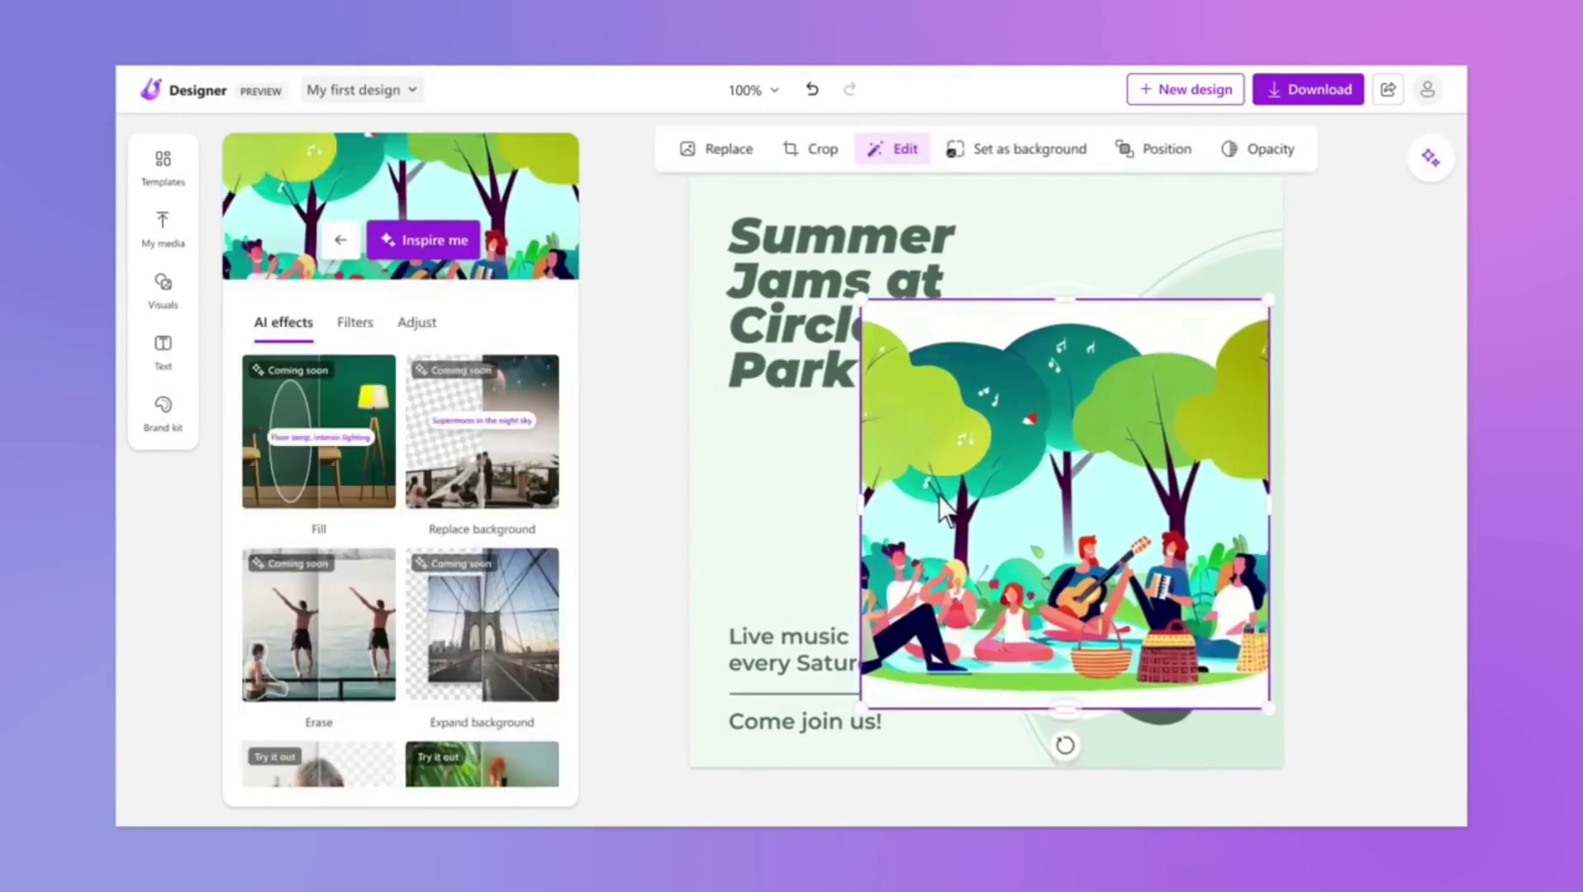
click(446, 390)
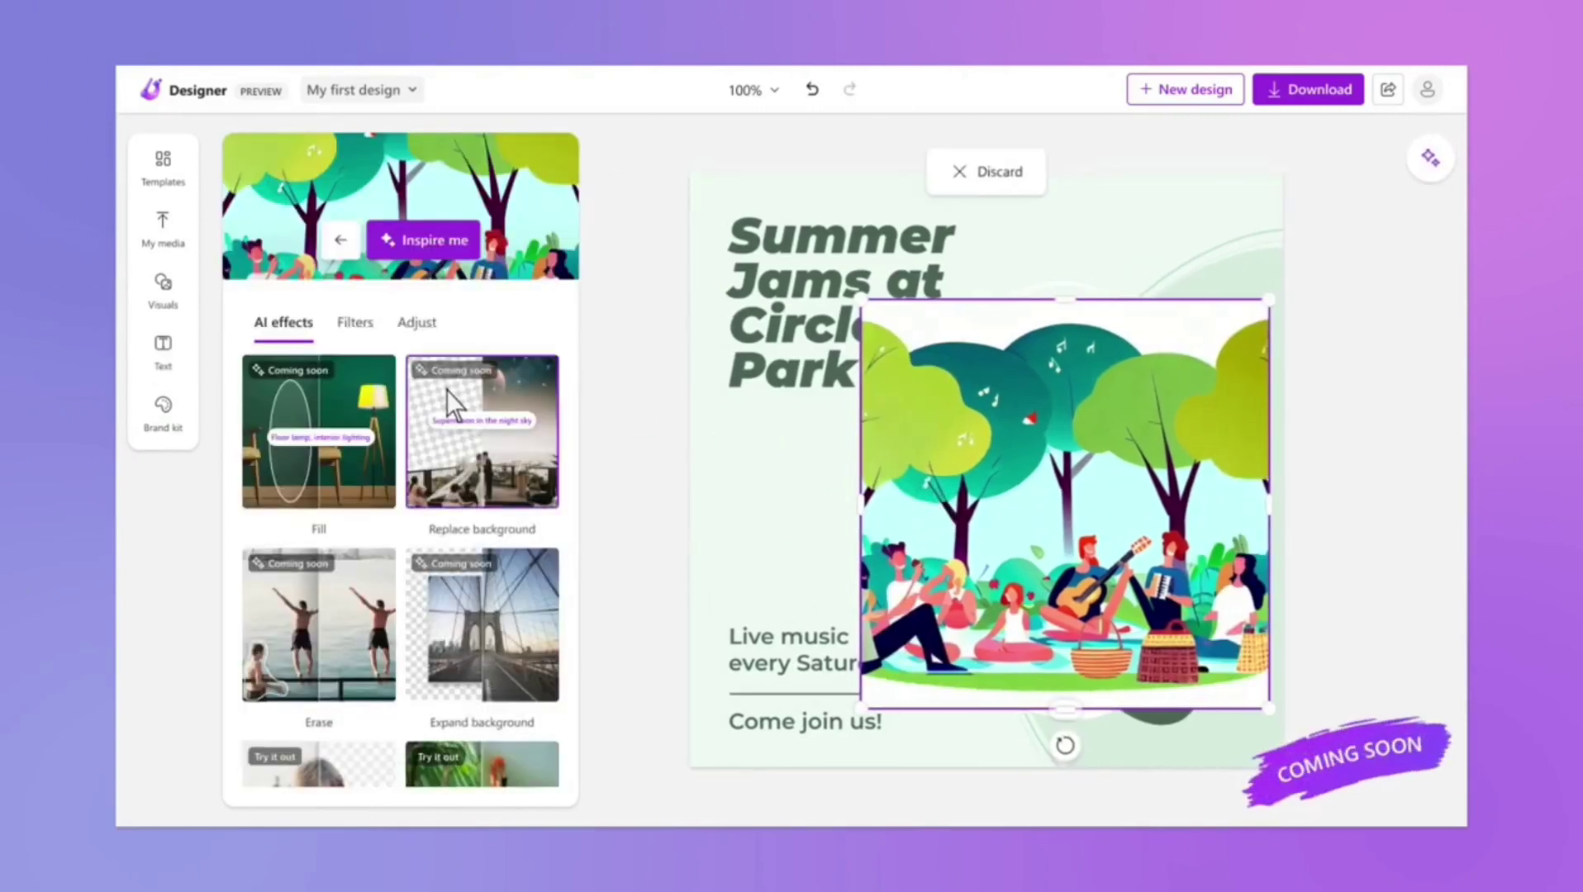
click(252, 380)
text(A field of stars in the background)
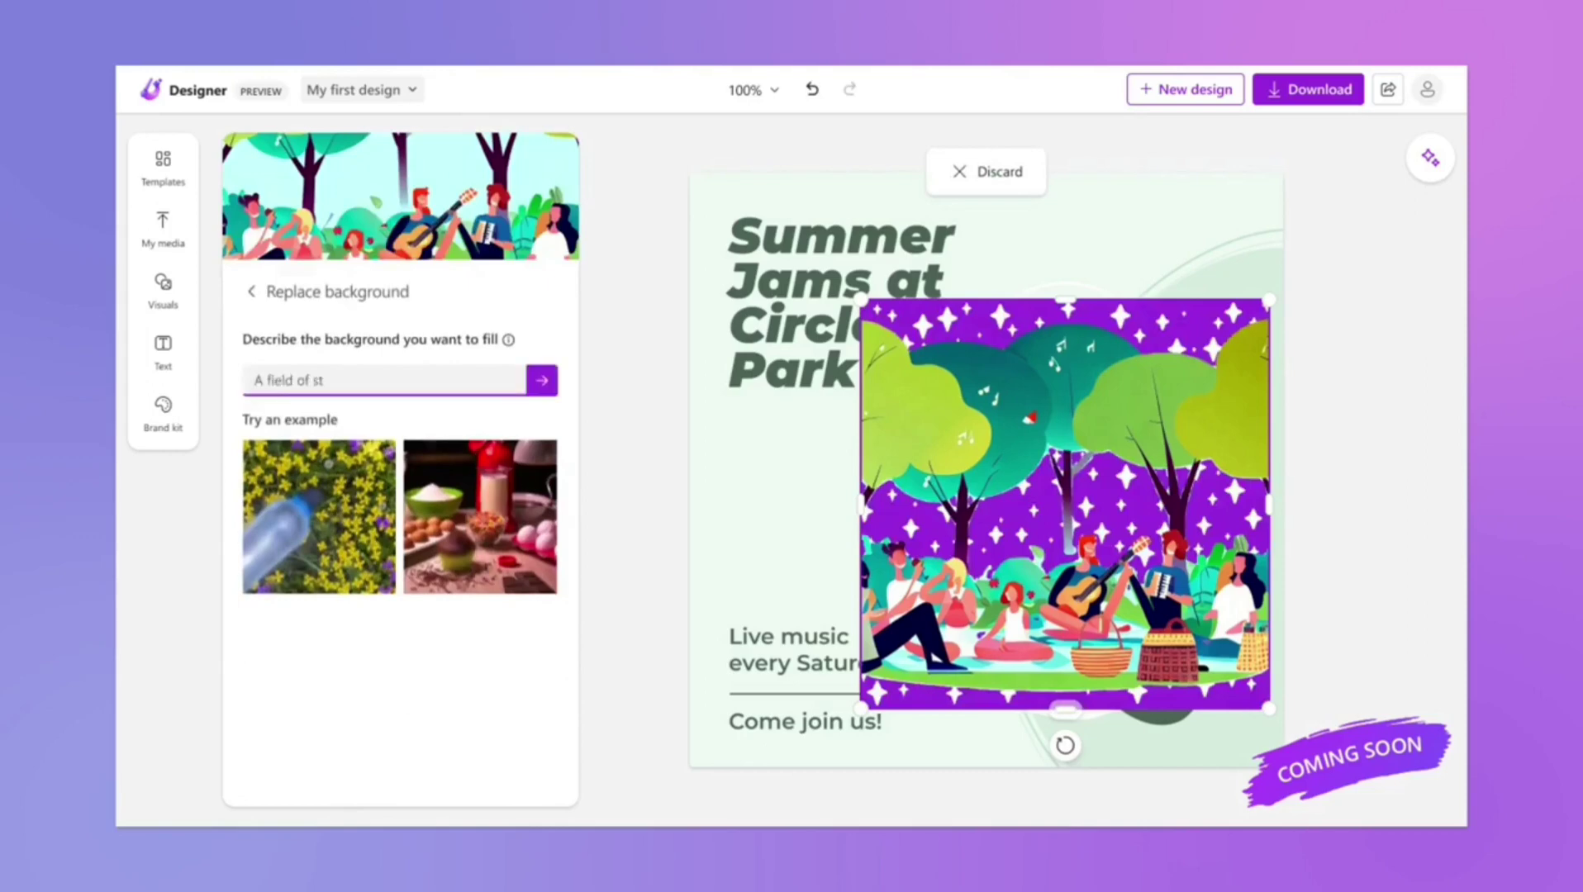
click(539, 381)
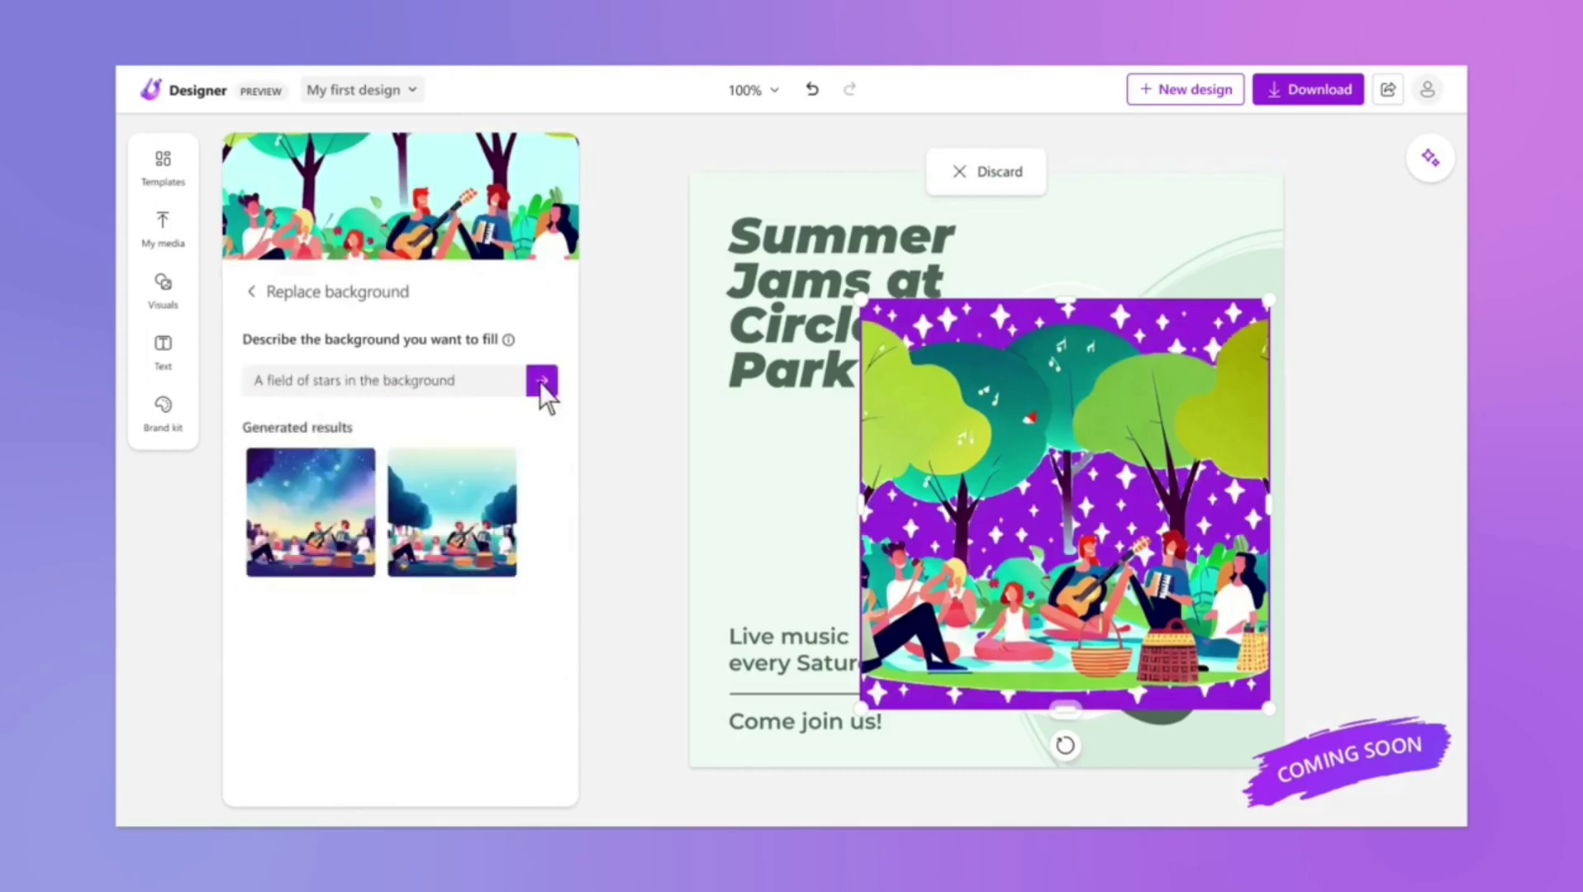
click(331, 499)
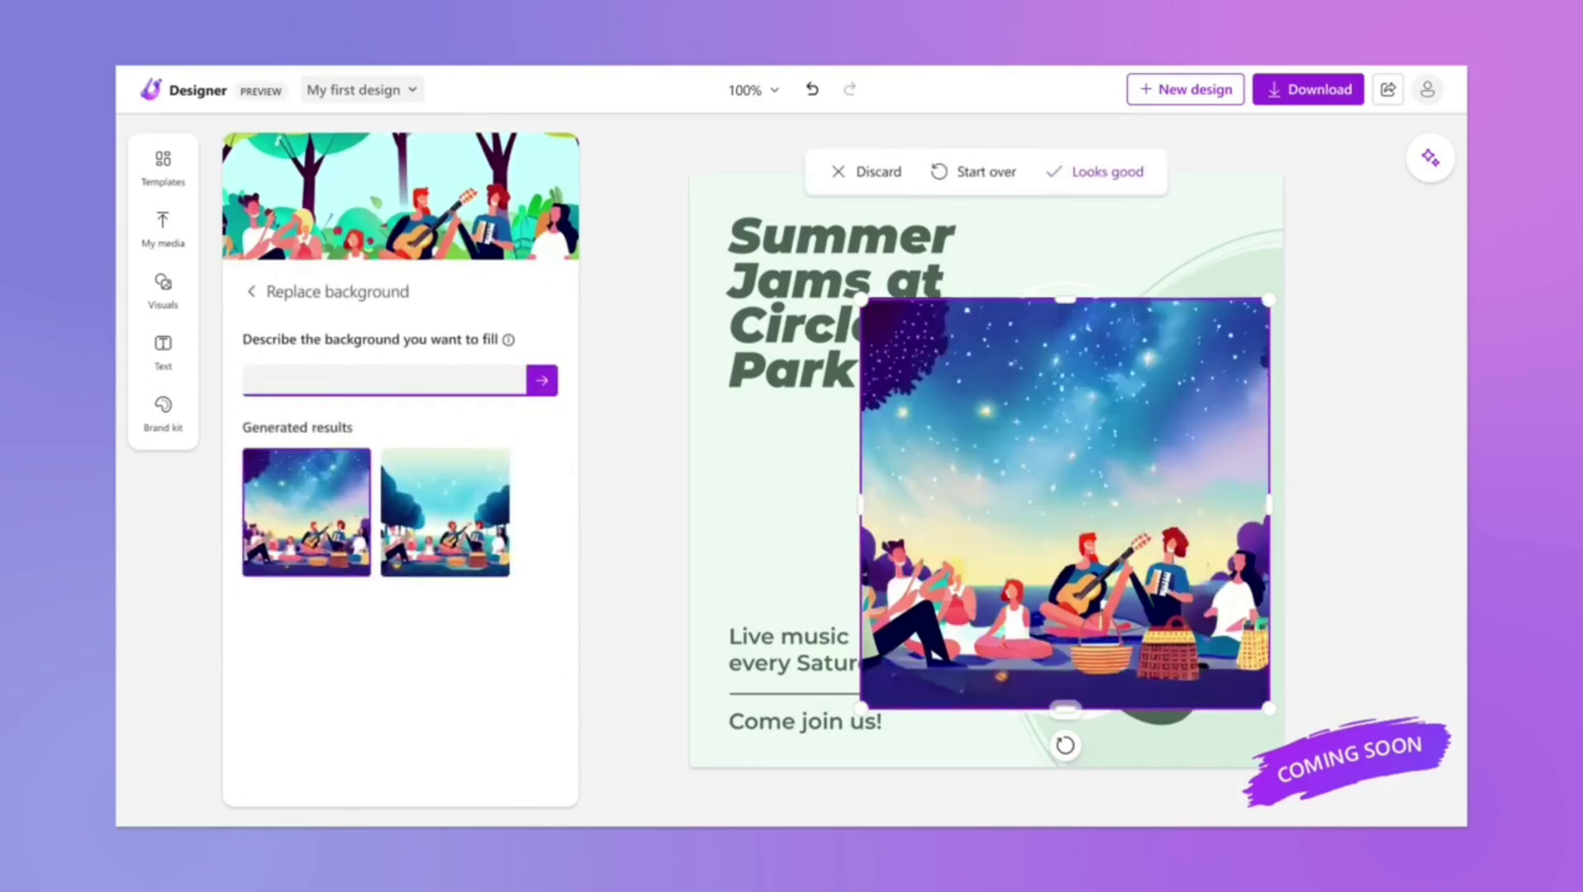
- Use a 'Fireworks in the background' background instead, choose the first Idea, and open Download
text(Fireworks in the background)
click(541, 380)
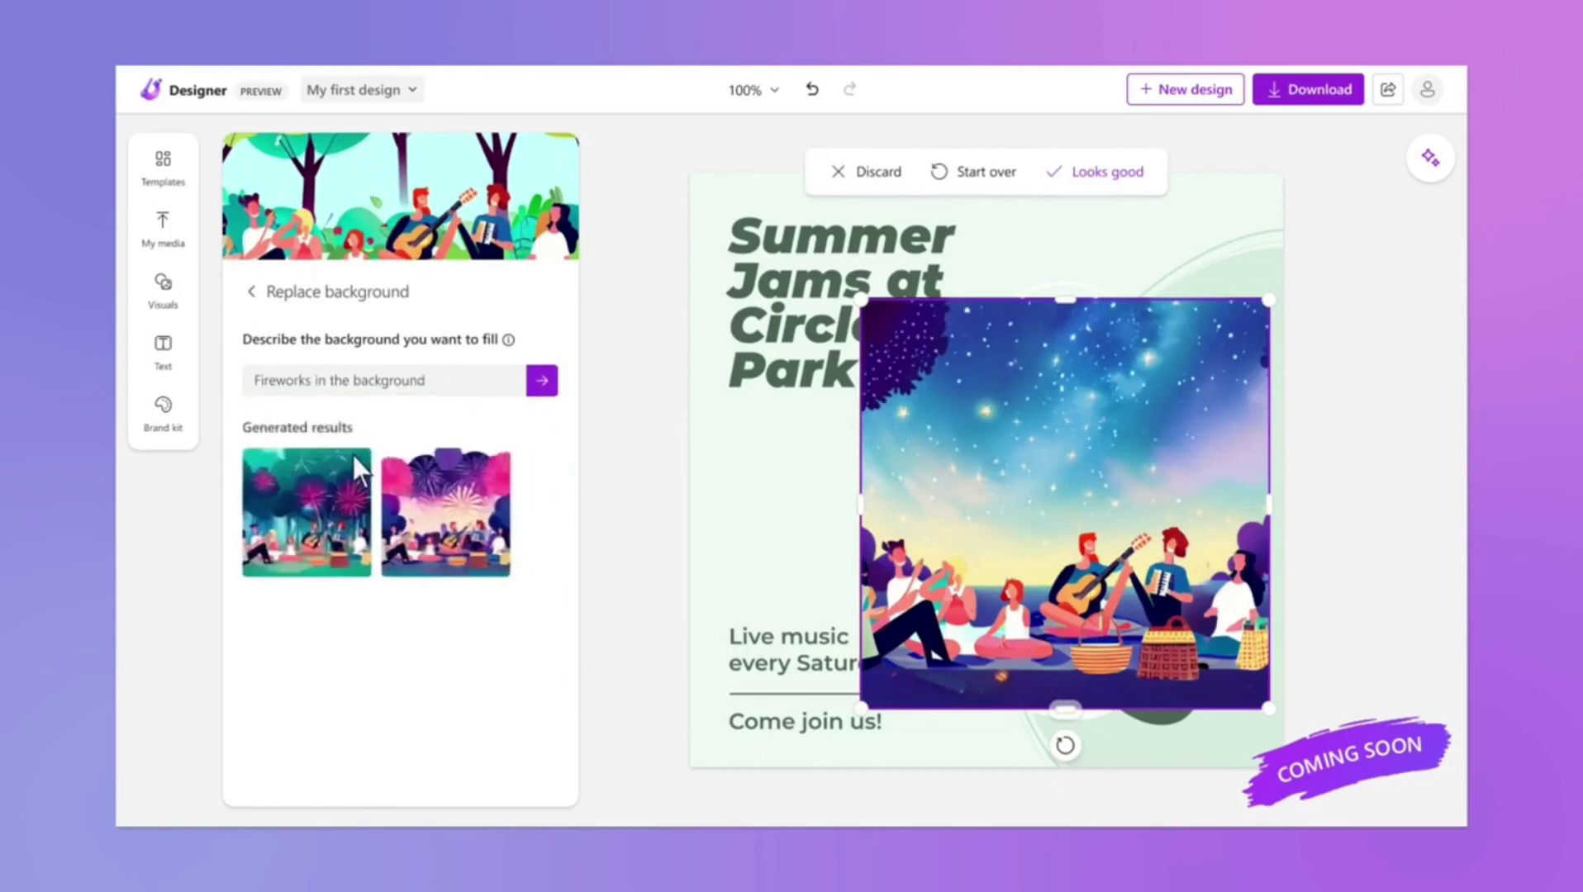
click(341, 461)
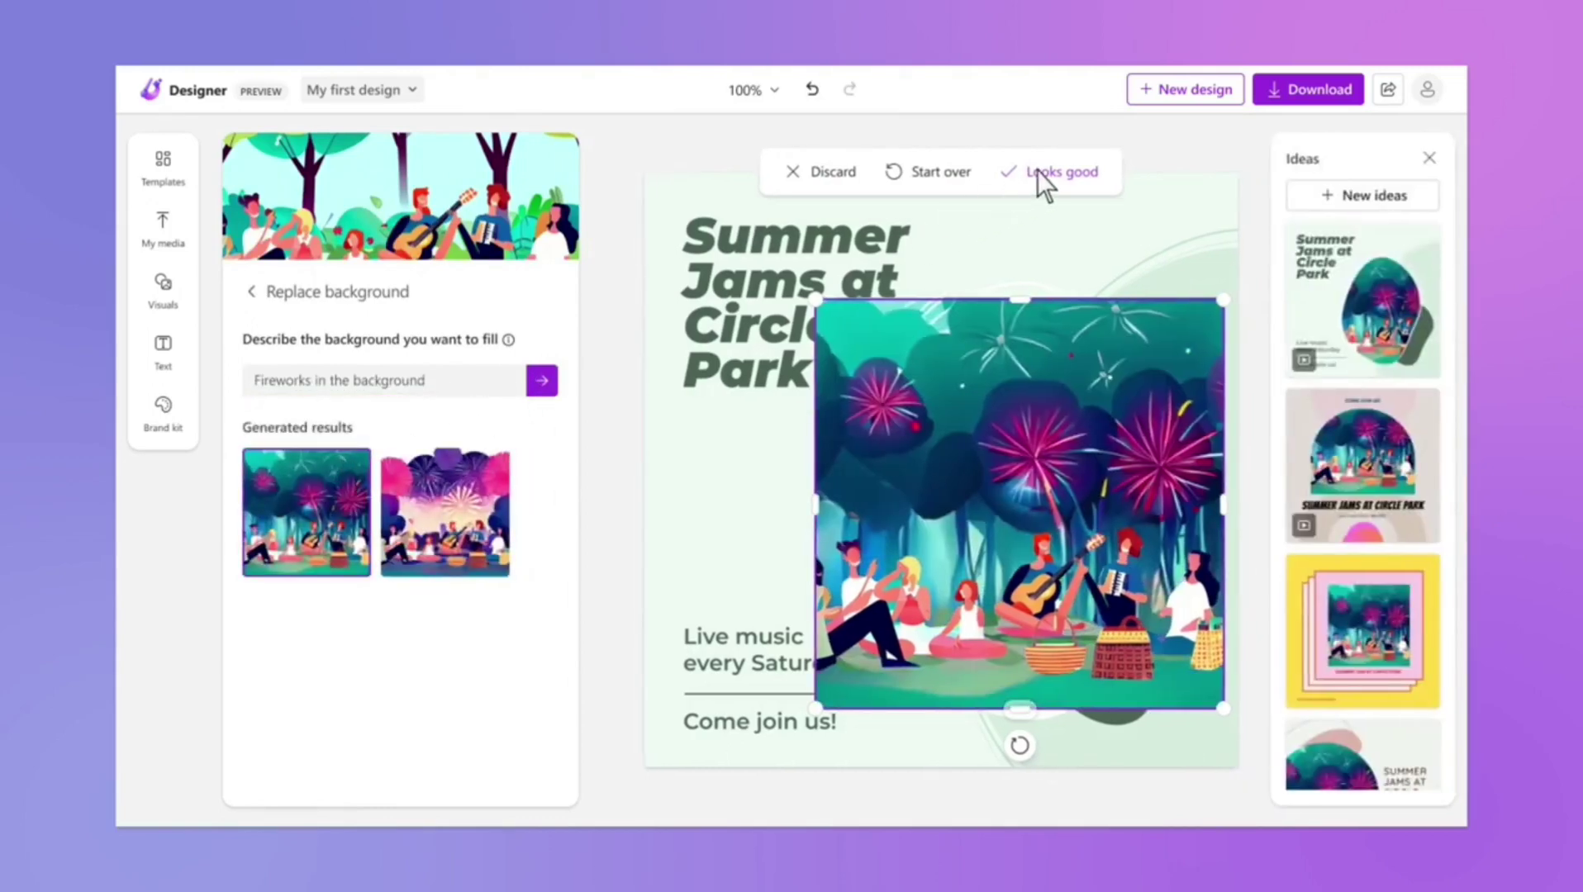
click(1043, 184)
click(1303, 297)
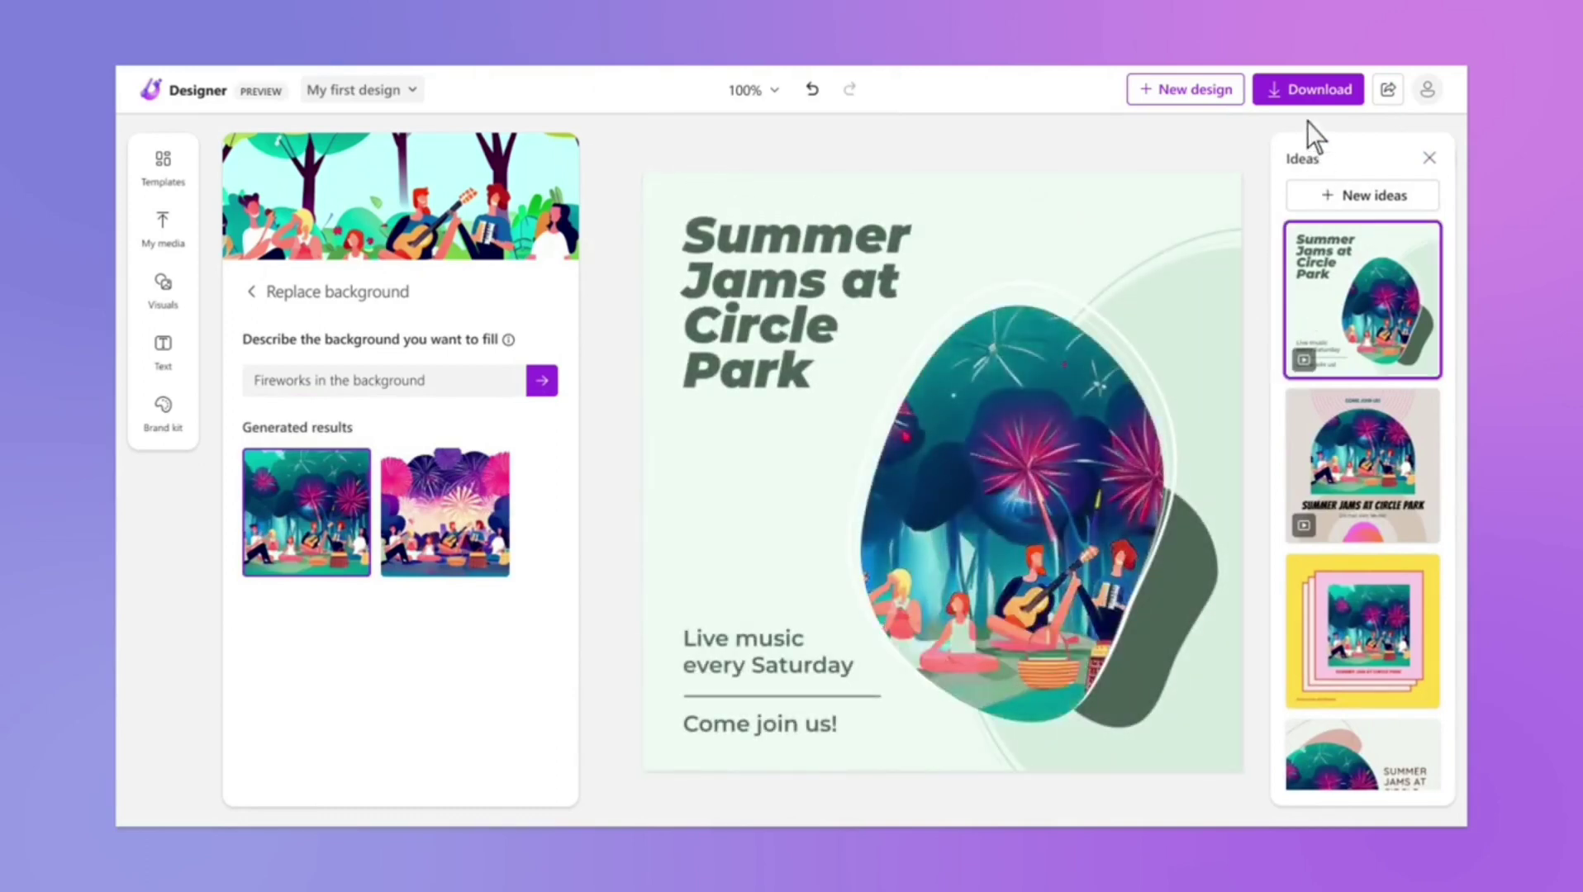
click(1296, 90)
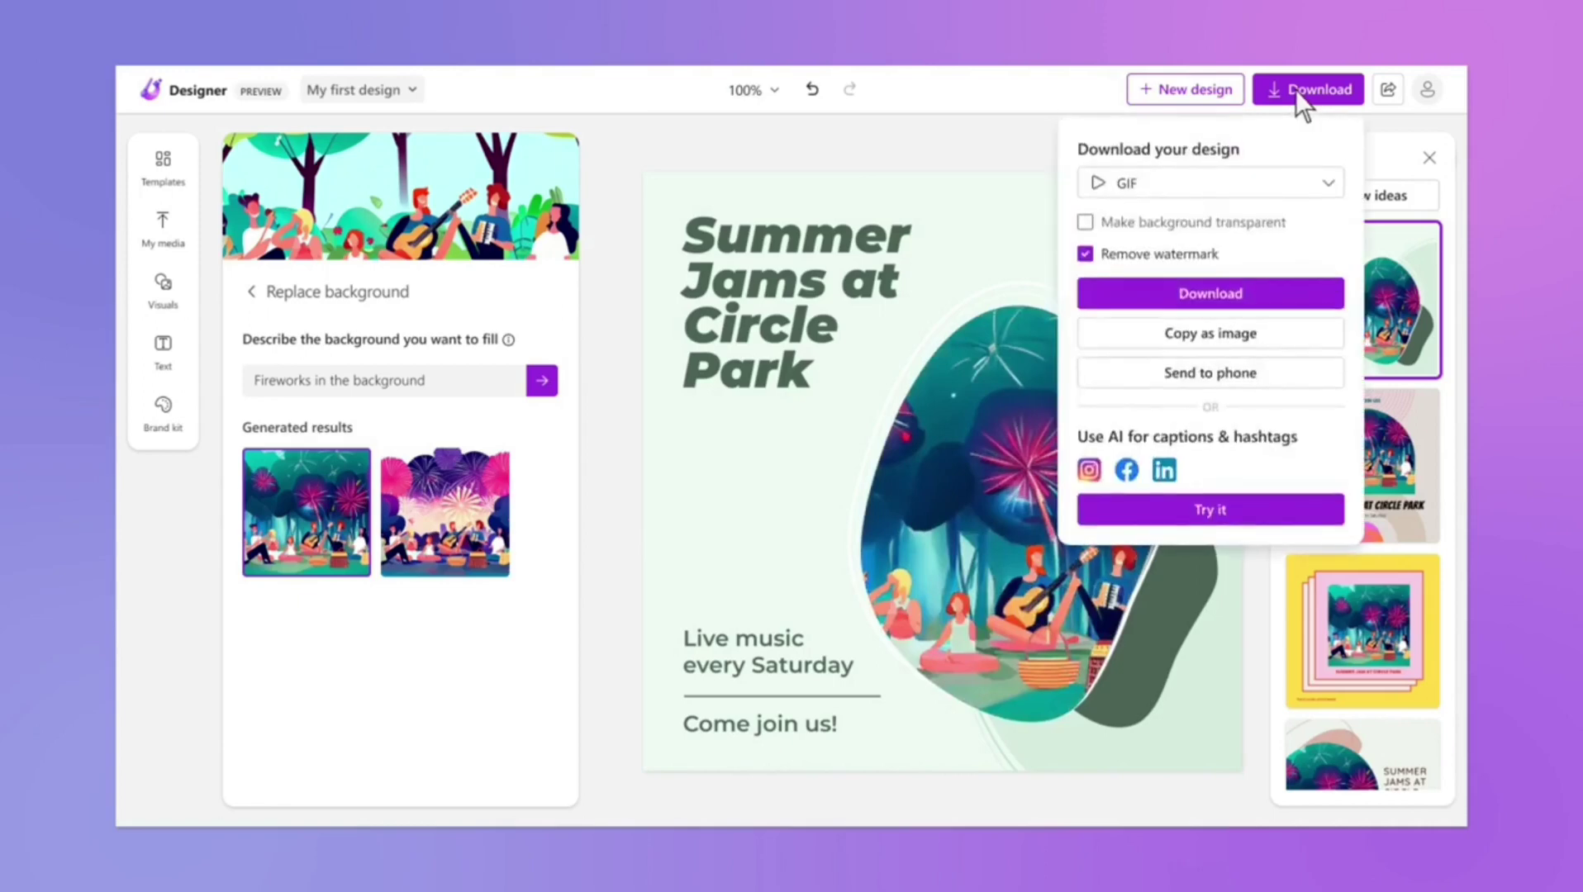
- Generate an AI caption, add 'Don't miss out on the Summer Jams concert series!' and #summervibes
click(1237, 507)
click(823, 382)
text(Anno)
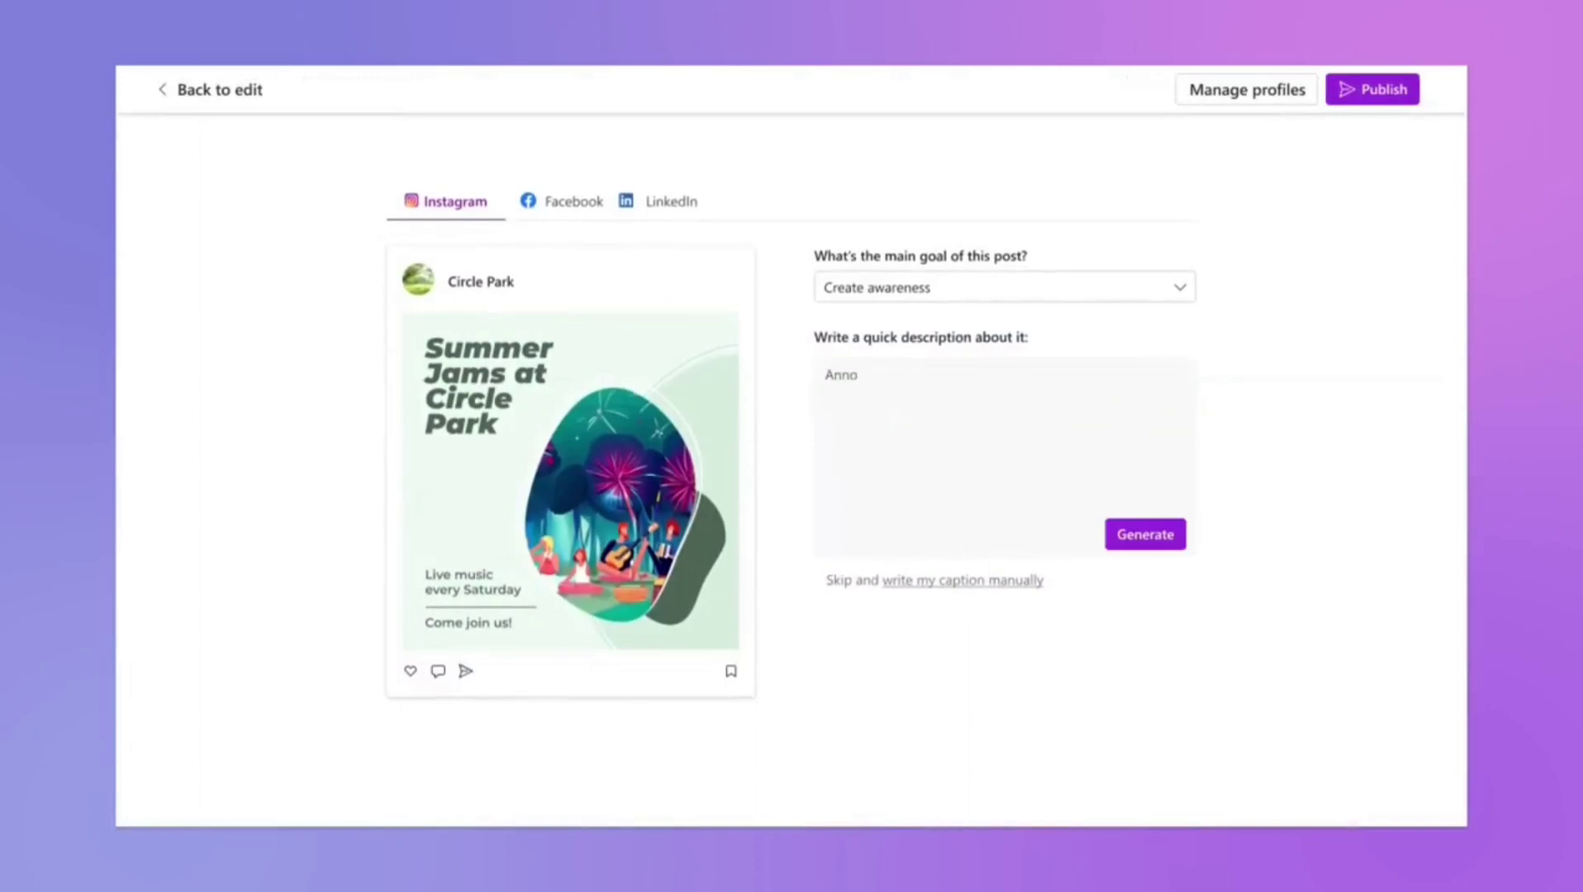
text(unce the Summer Jams concert series)
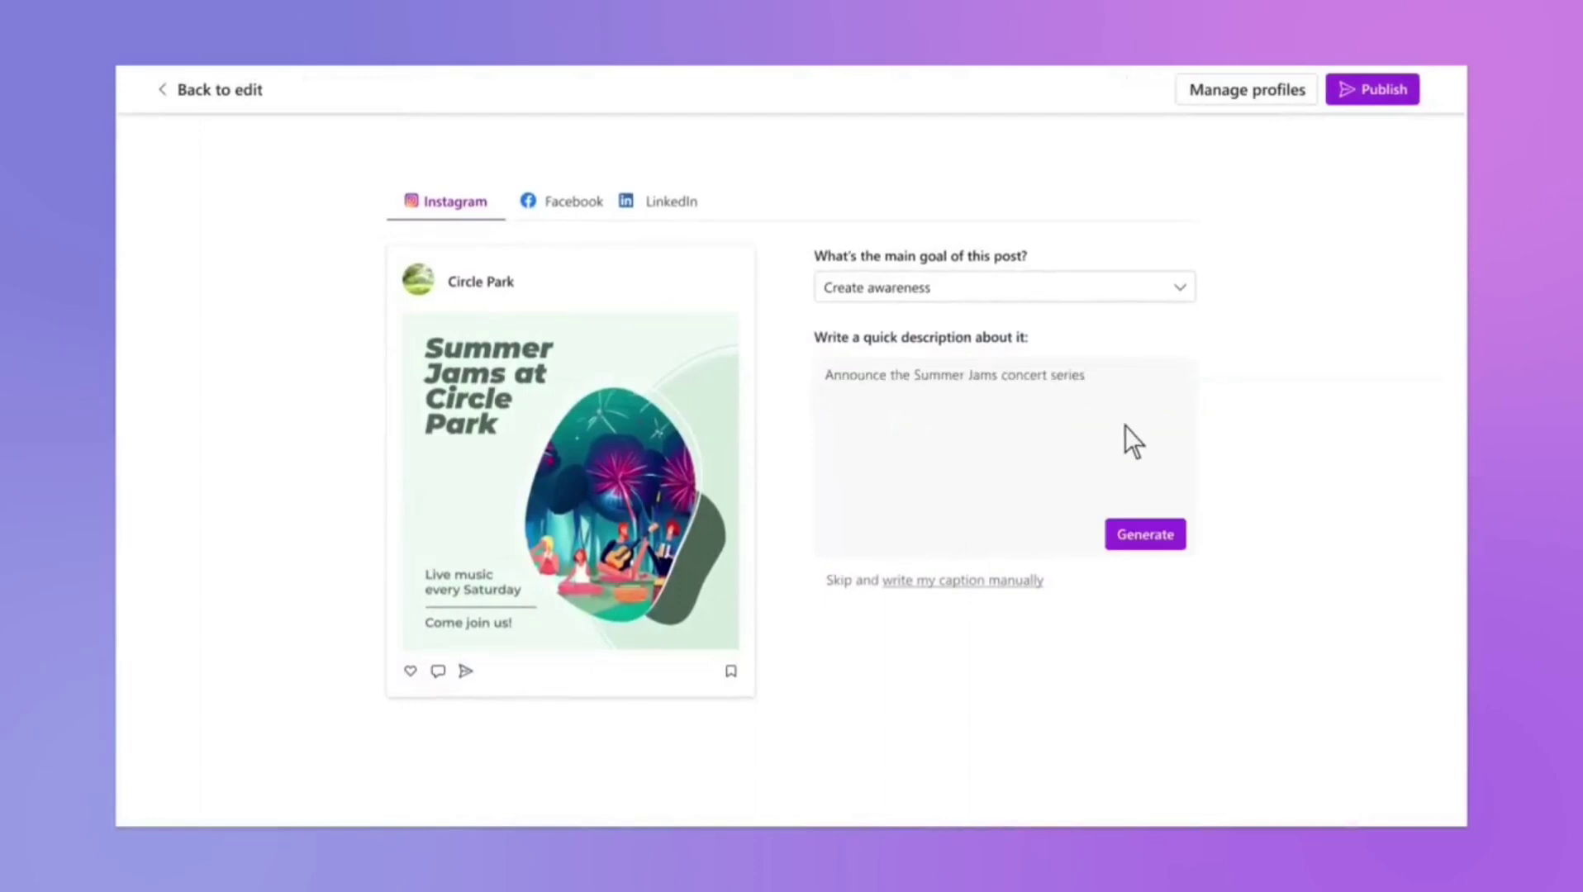
click(1145, 535)
click(839, 434)
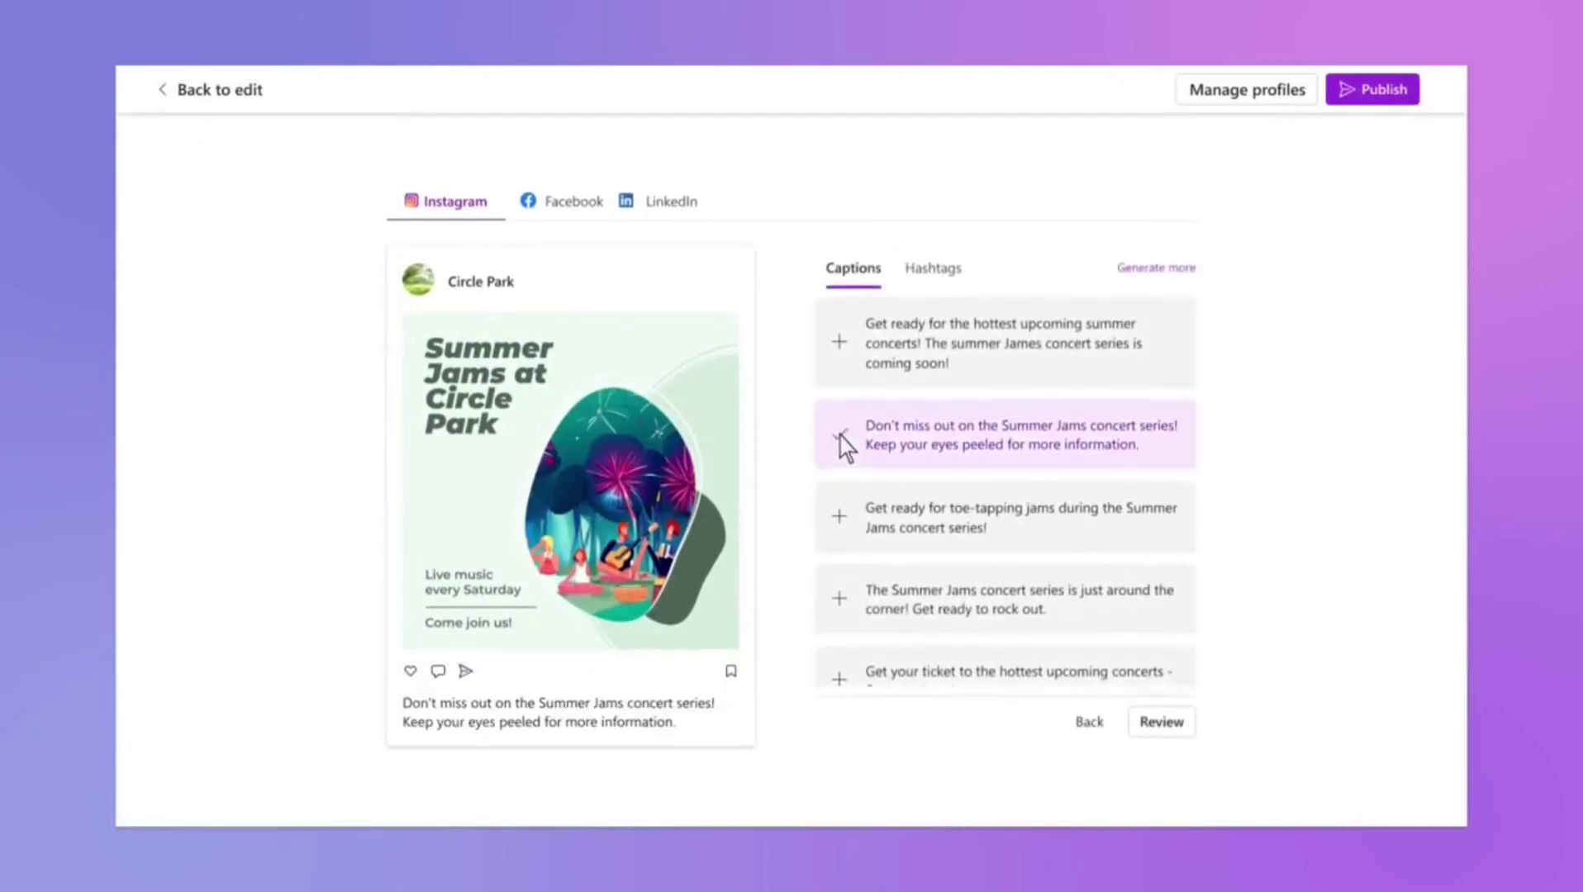
click(931, 269)
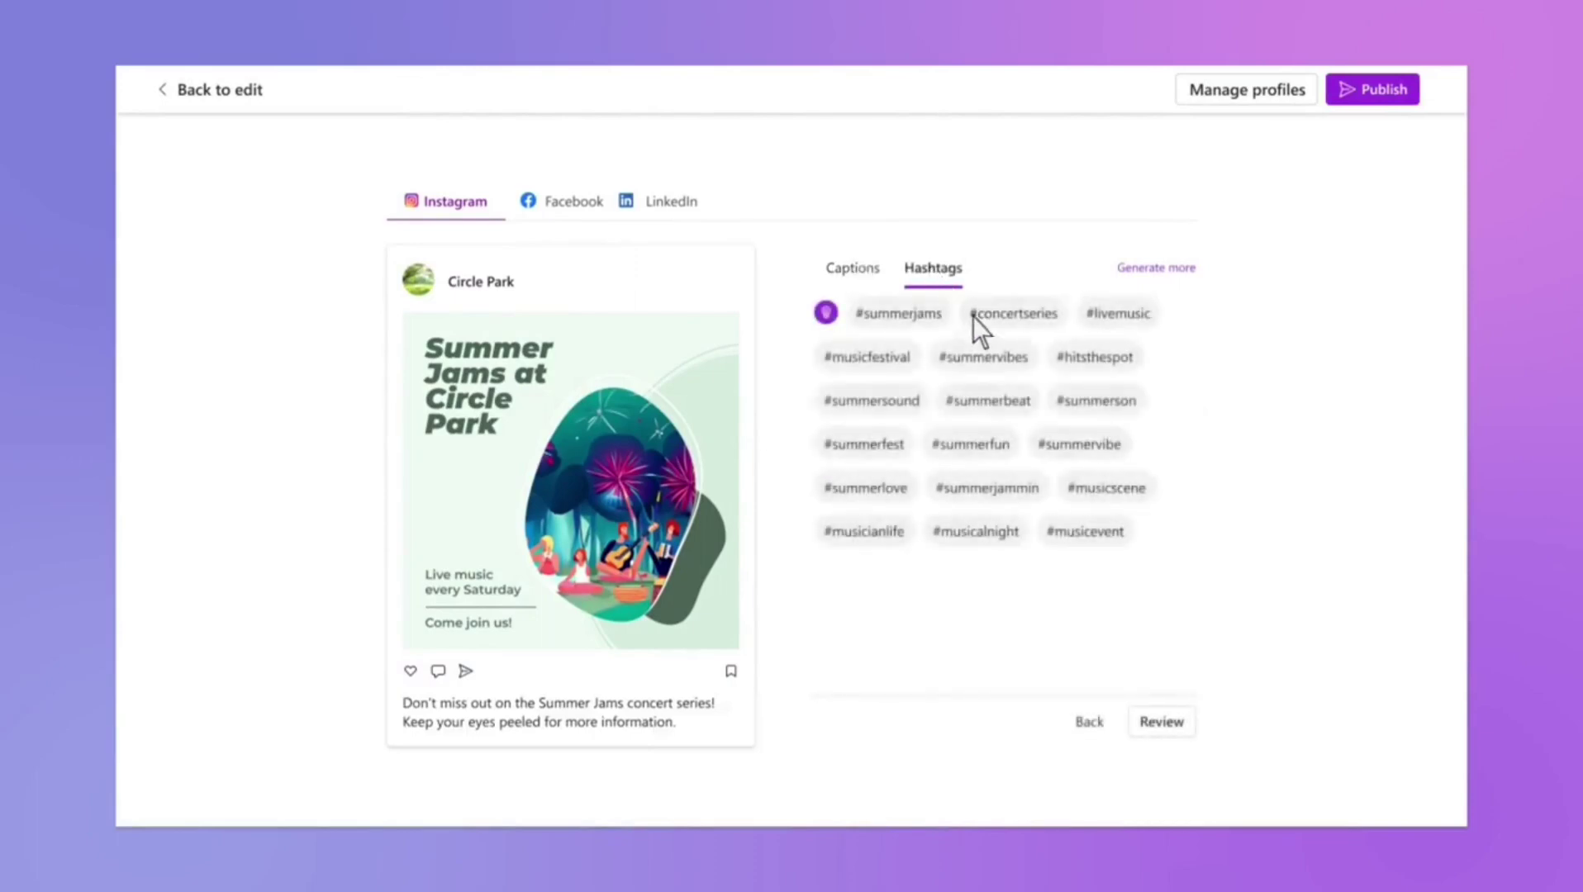
click(987, 357)
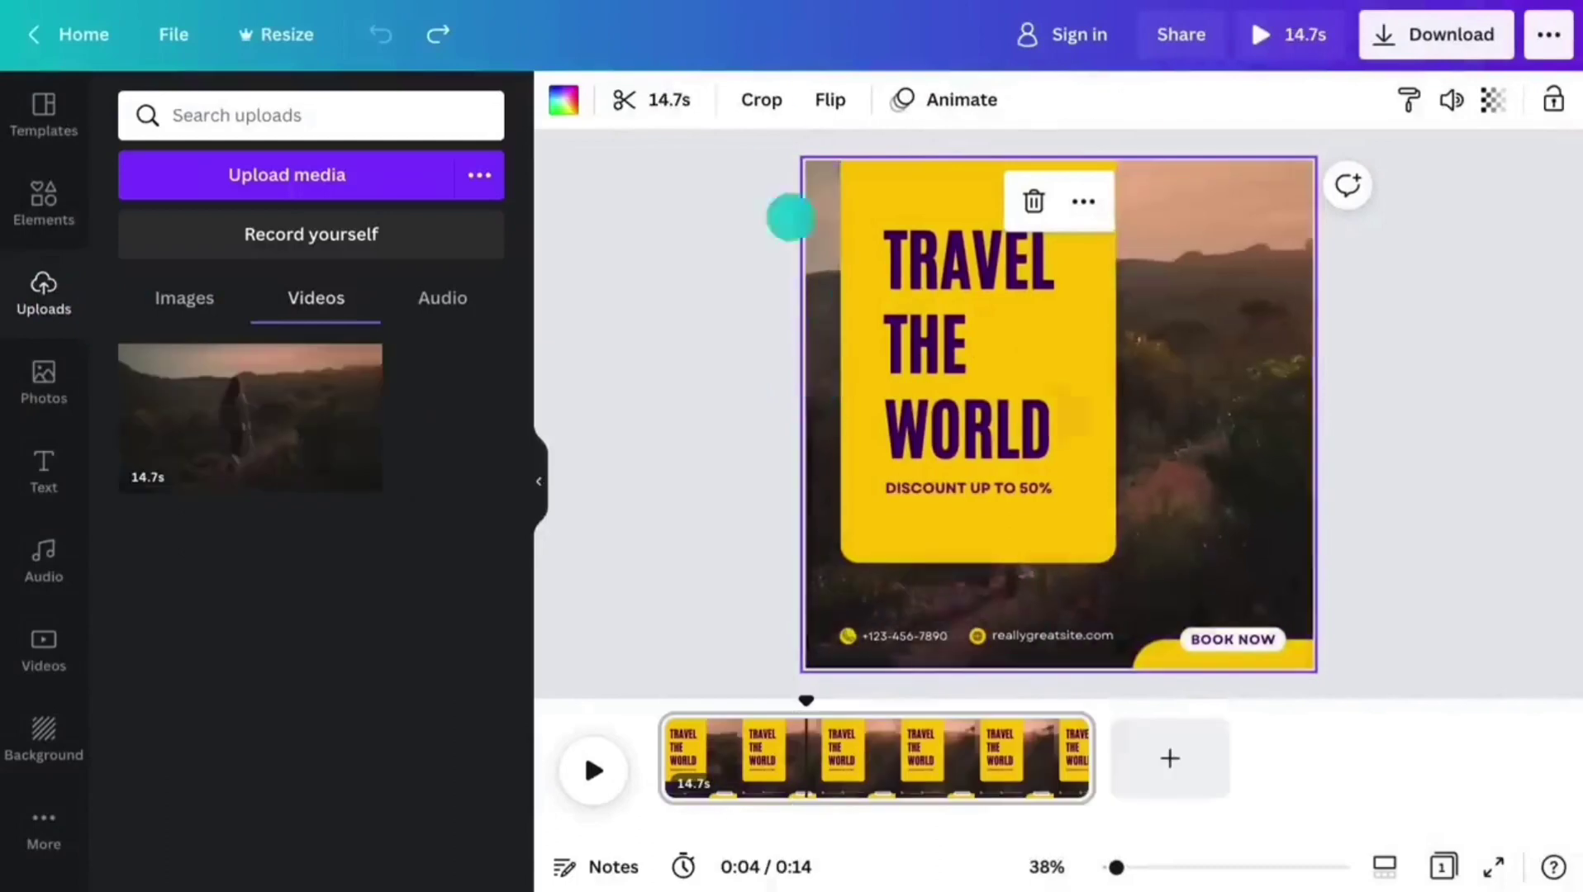
- Reframe the background video further right to reveal the hiker
click(761, 99)
drag(1060, 374, 1176, 374)
click(611, 101)
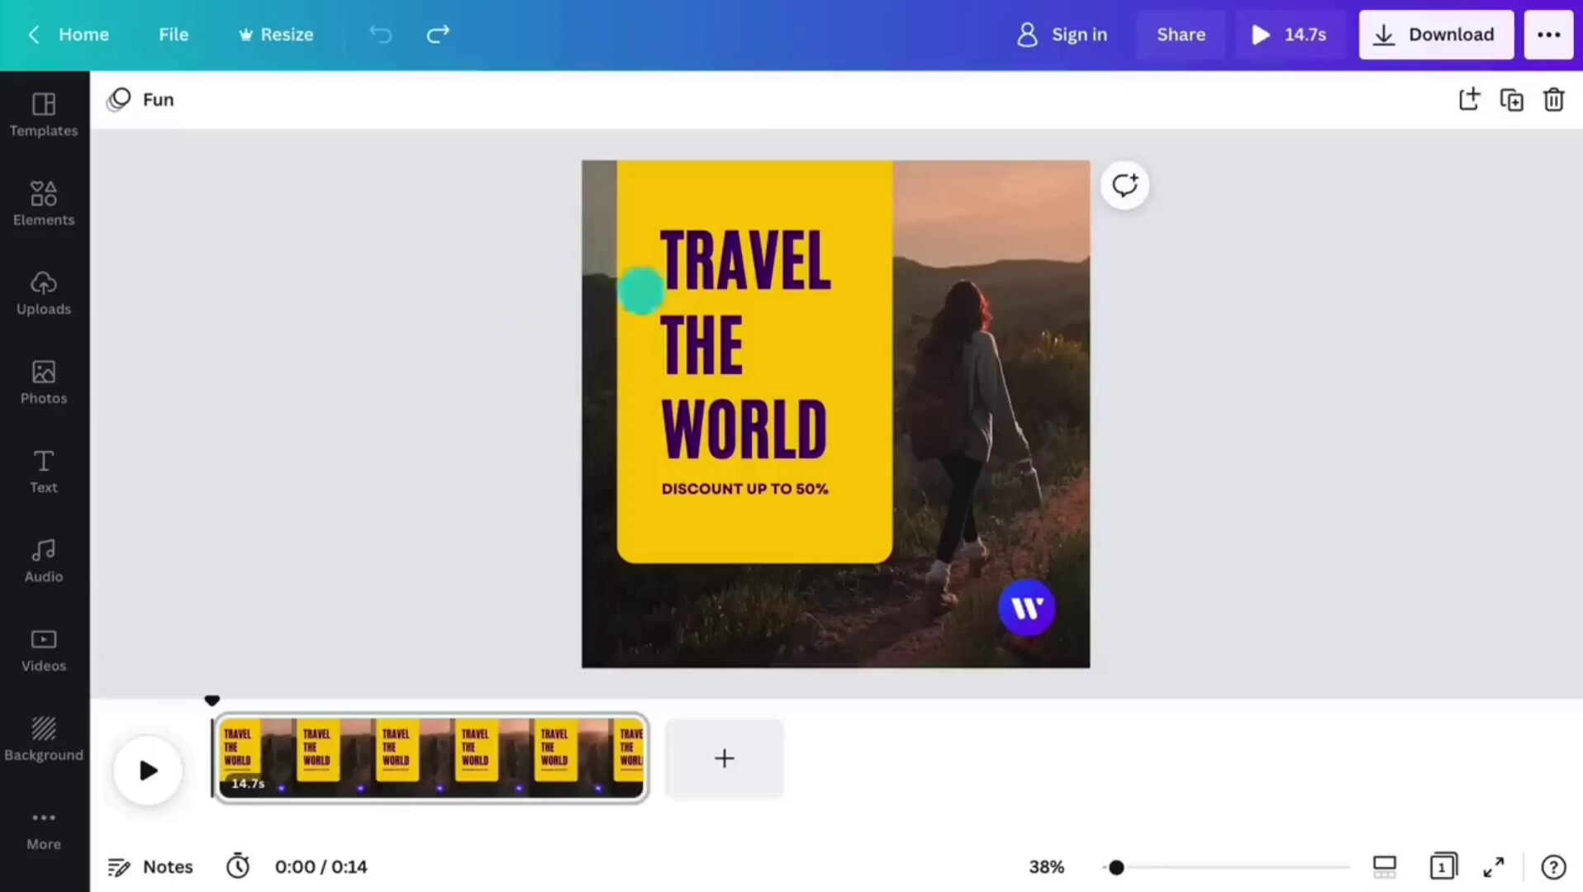
- Make the TRAVEL THE WORLD headline and discount line white
click(673, 289)
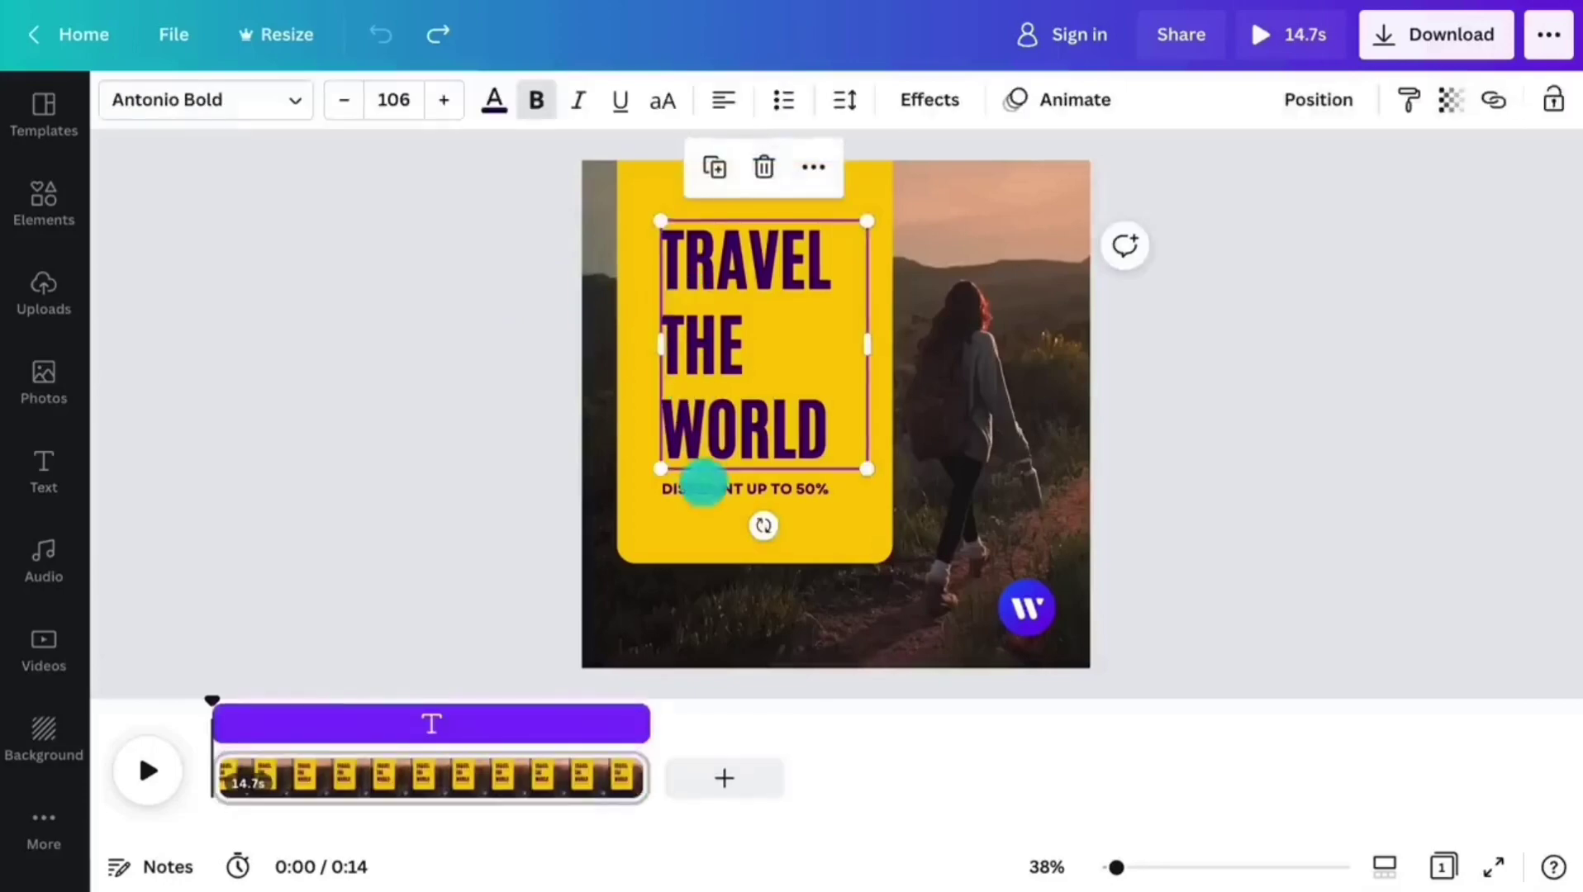
shift+click(702, 488)
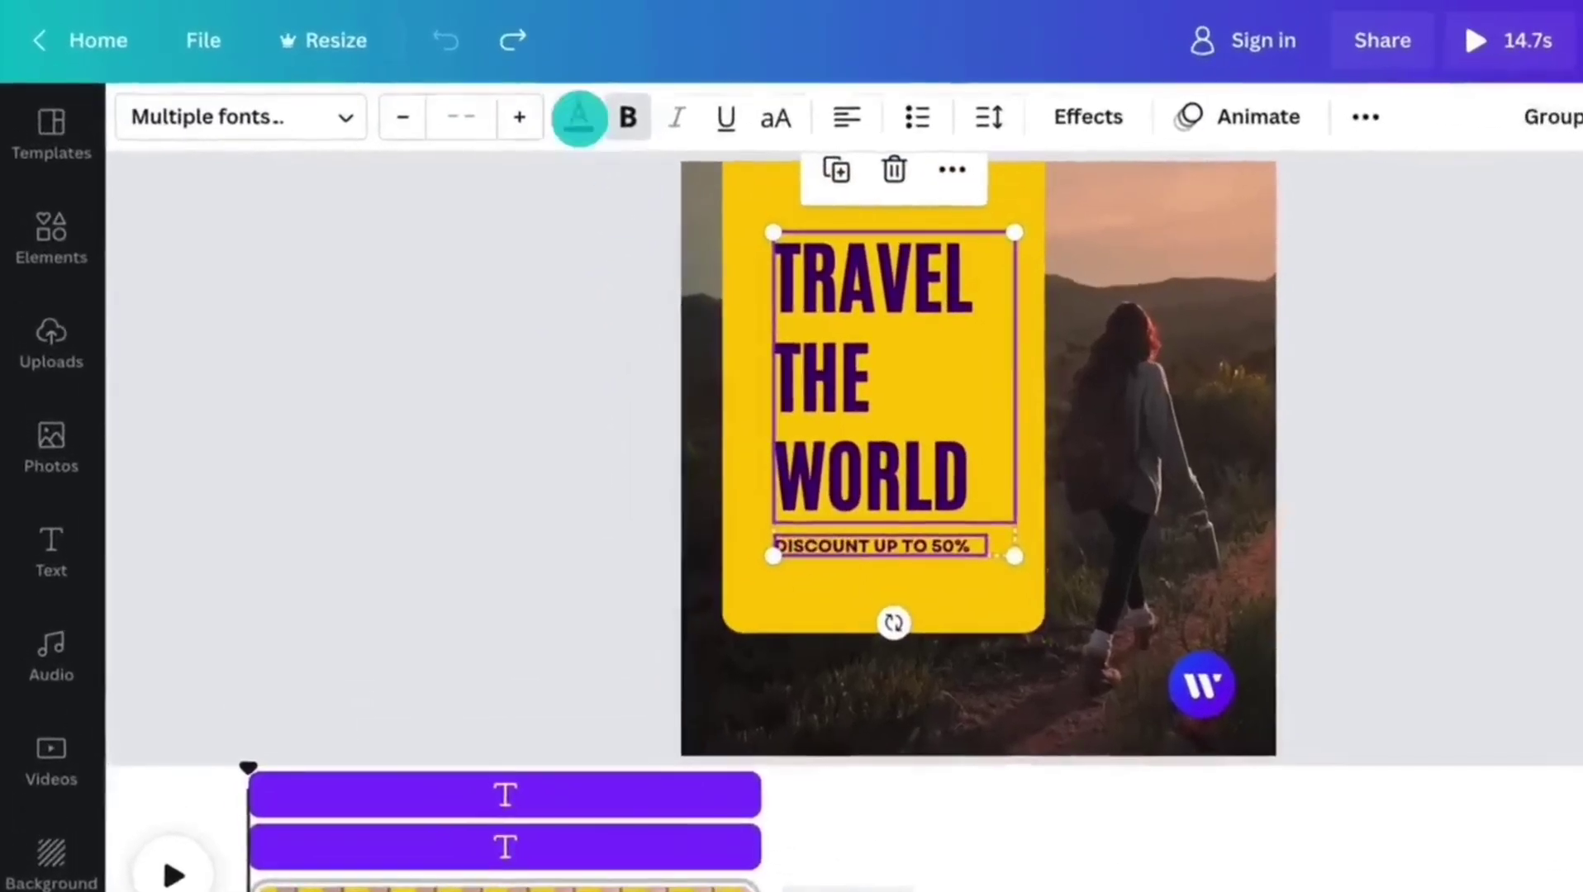
click(579, 117)
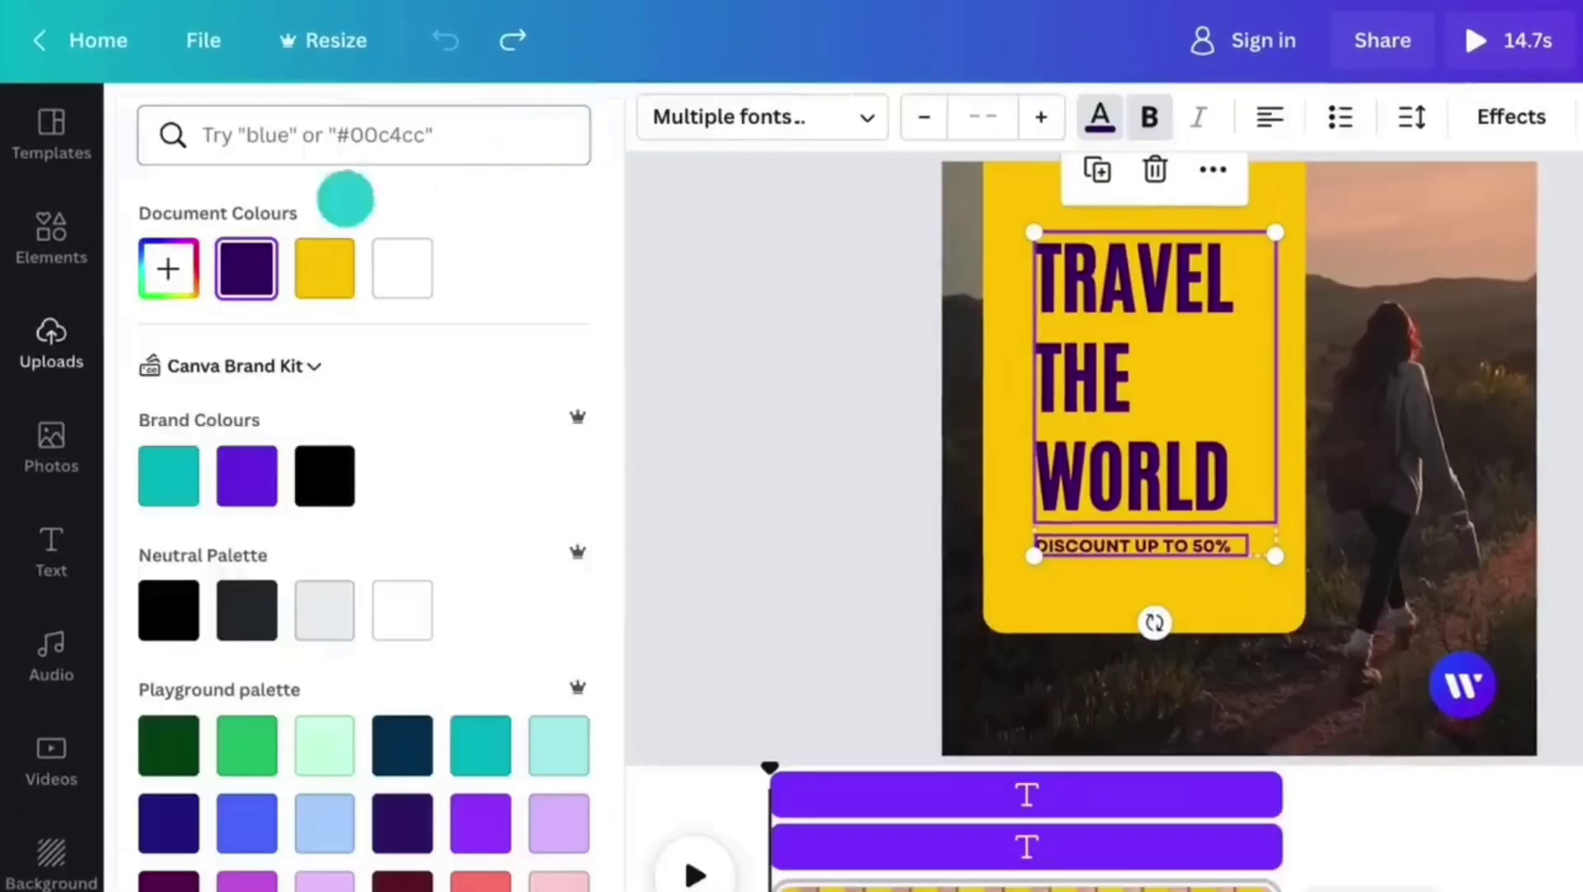
click(169, 260)
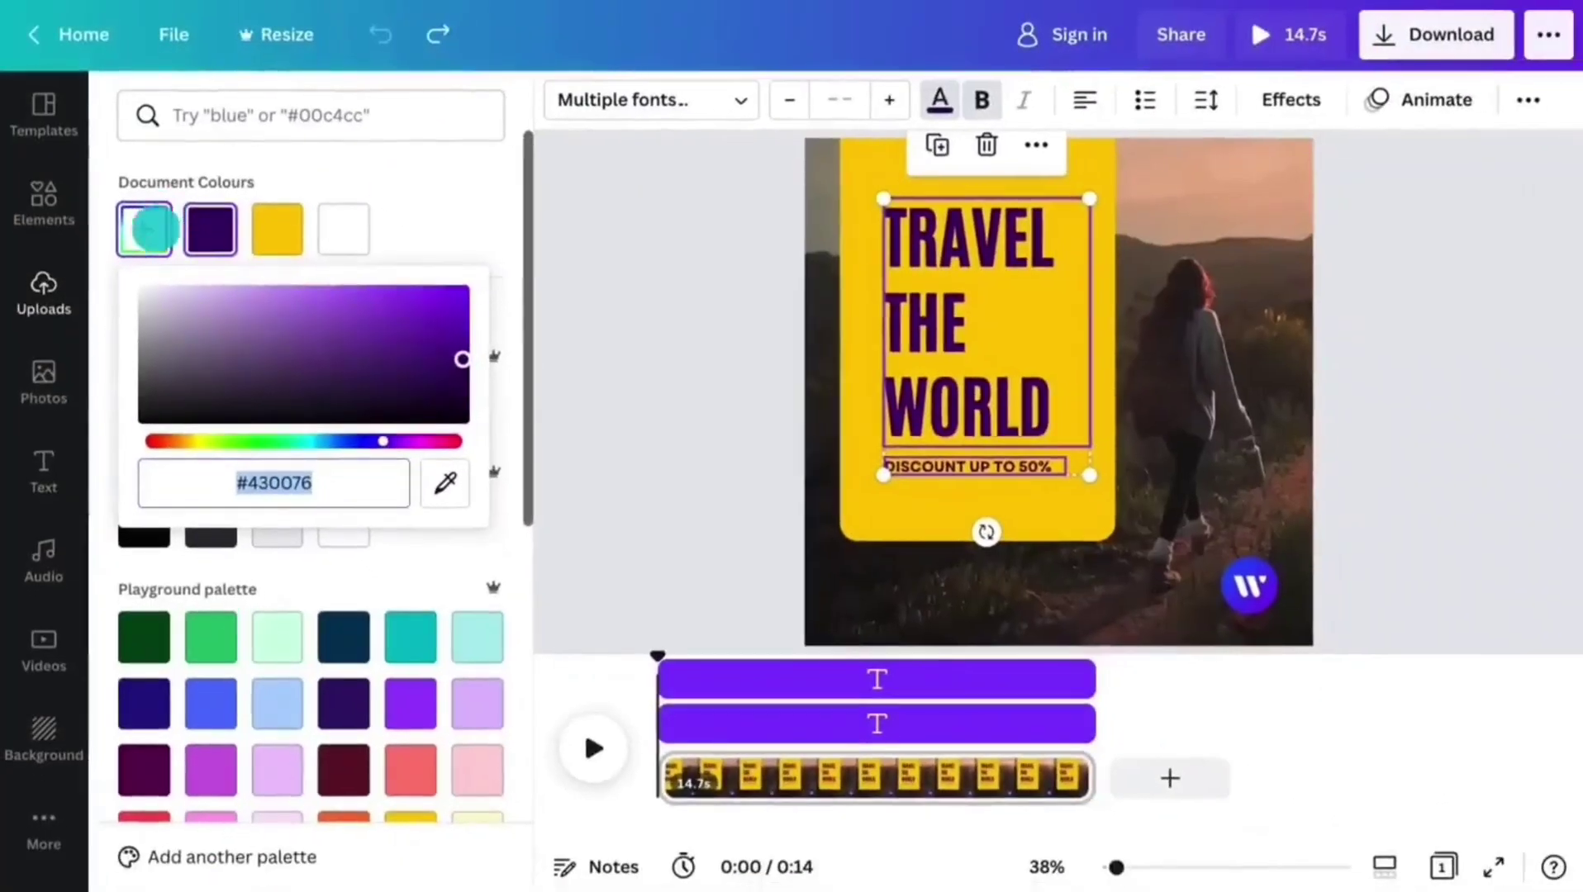
click(140, 289)
- Colour the yellow panel with the W logo's purple (#8611F0) using the eyedropper
click(857, 281)
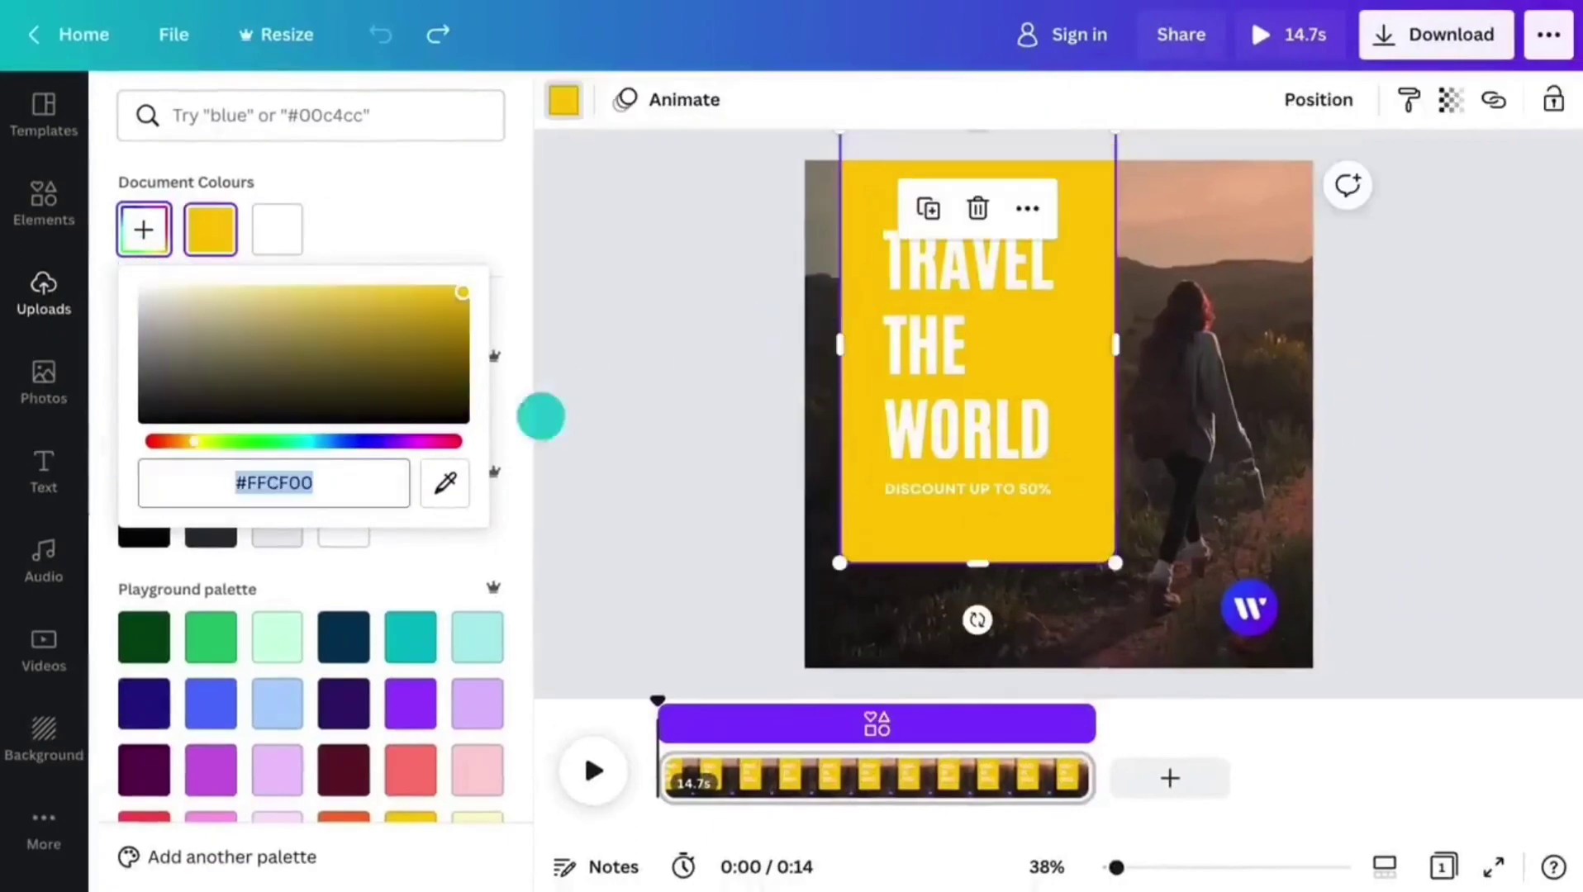
click(446, 482)
click(1266, 628)
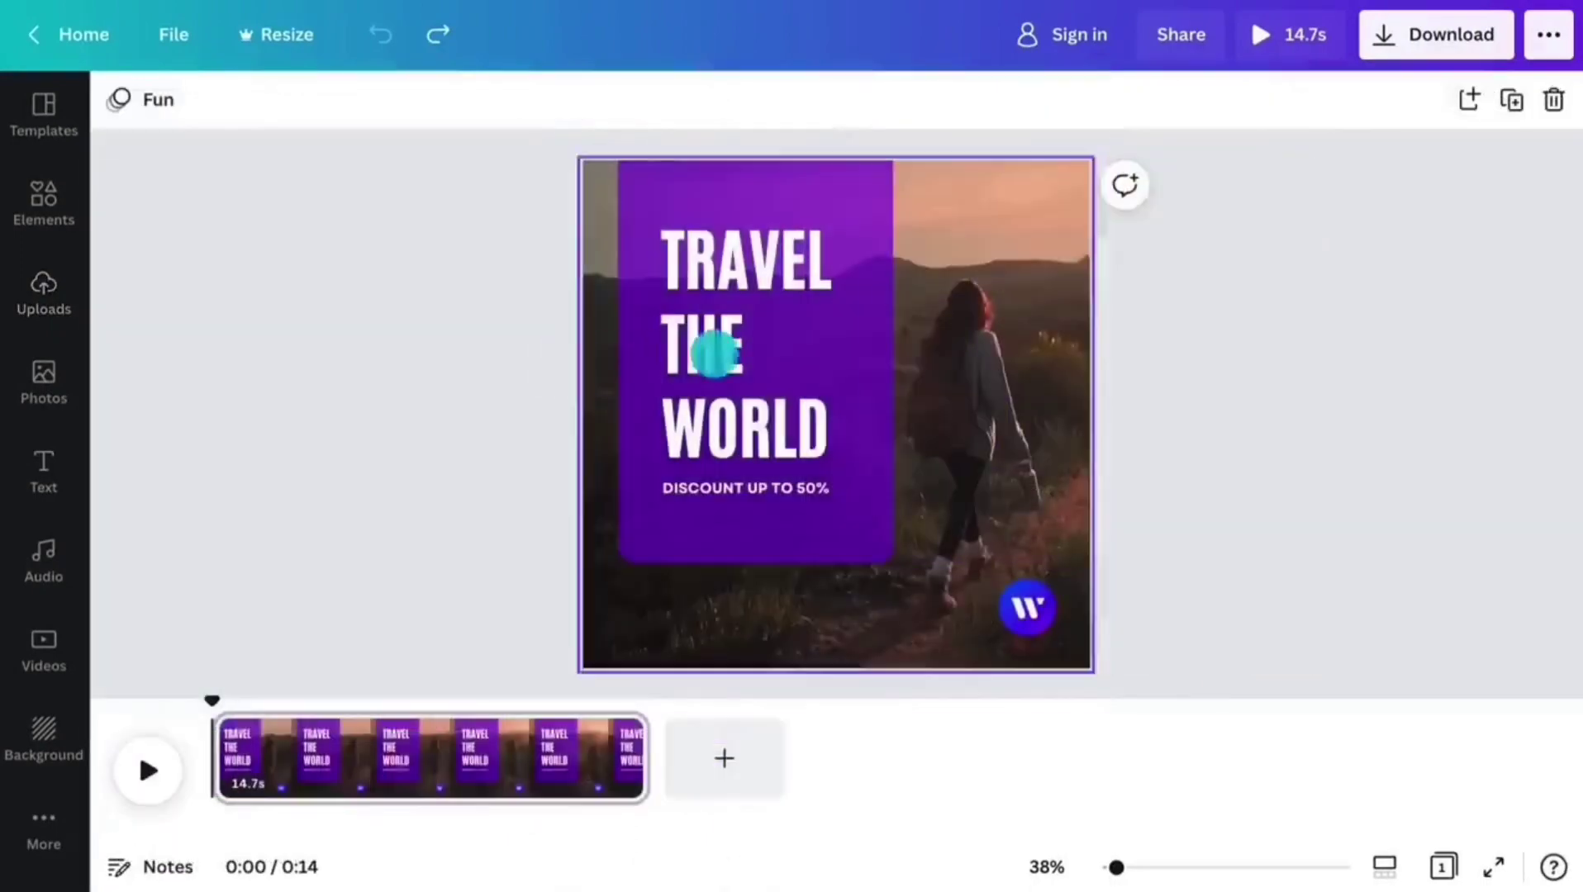
- Retype the headline as 'Positive impact travel' and the subtitle as 'Find your elsewhere' at size 30
double_click(723, 353)
text(Positive impact travel)
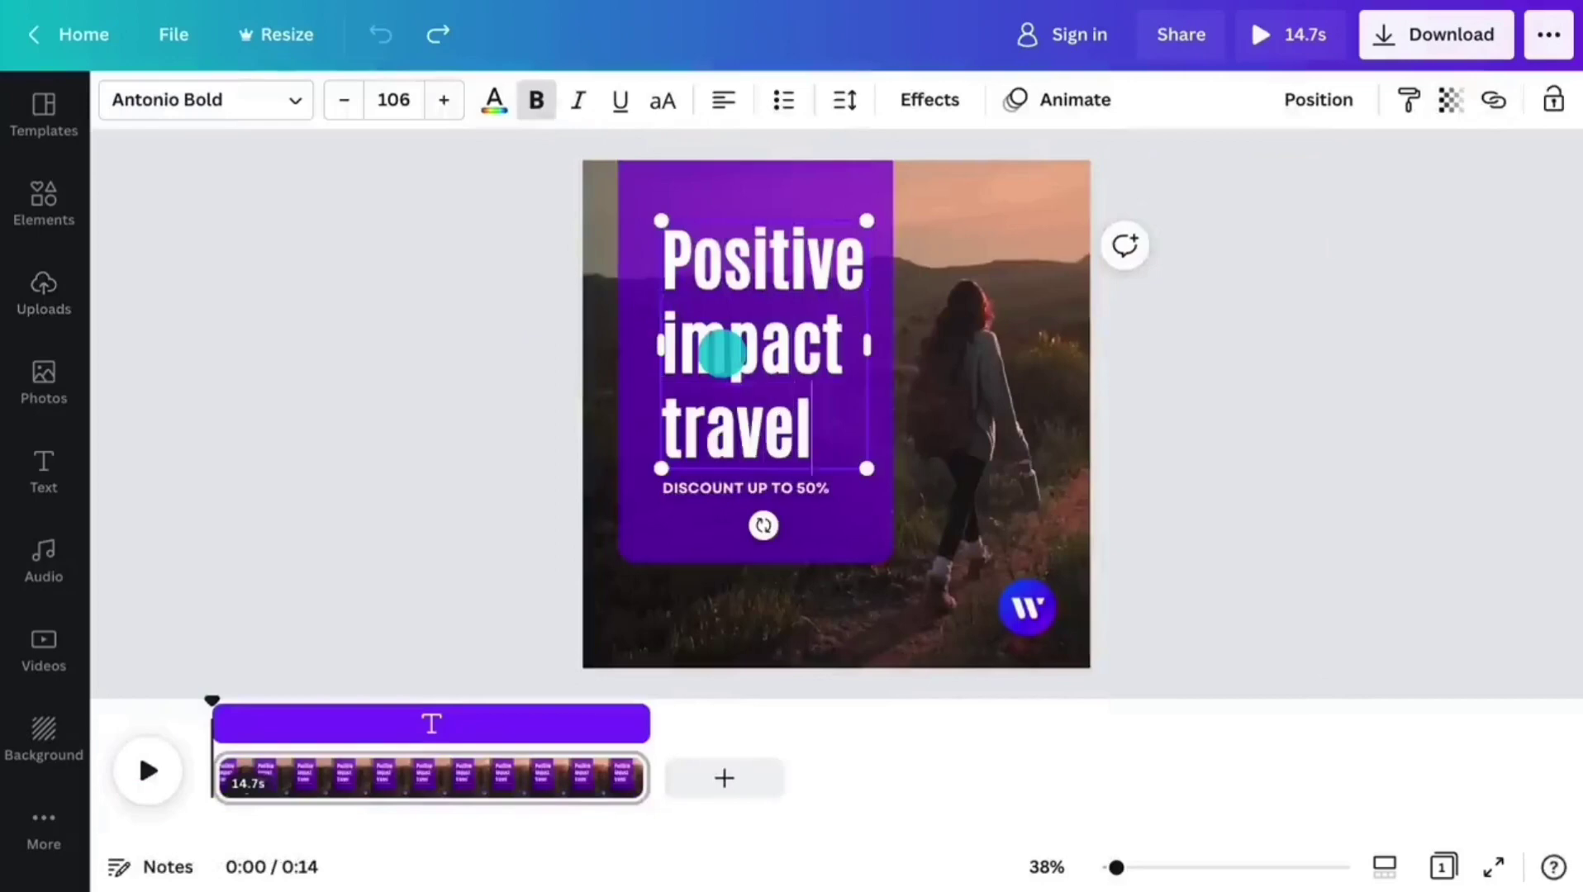
double_click(724, 479)
text(Find your elsewhere)
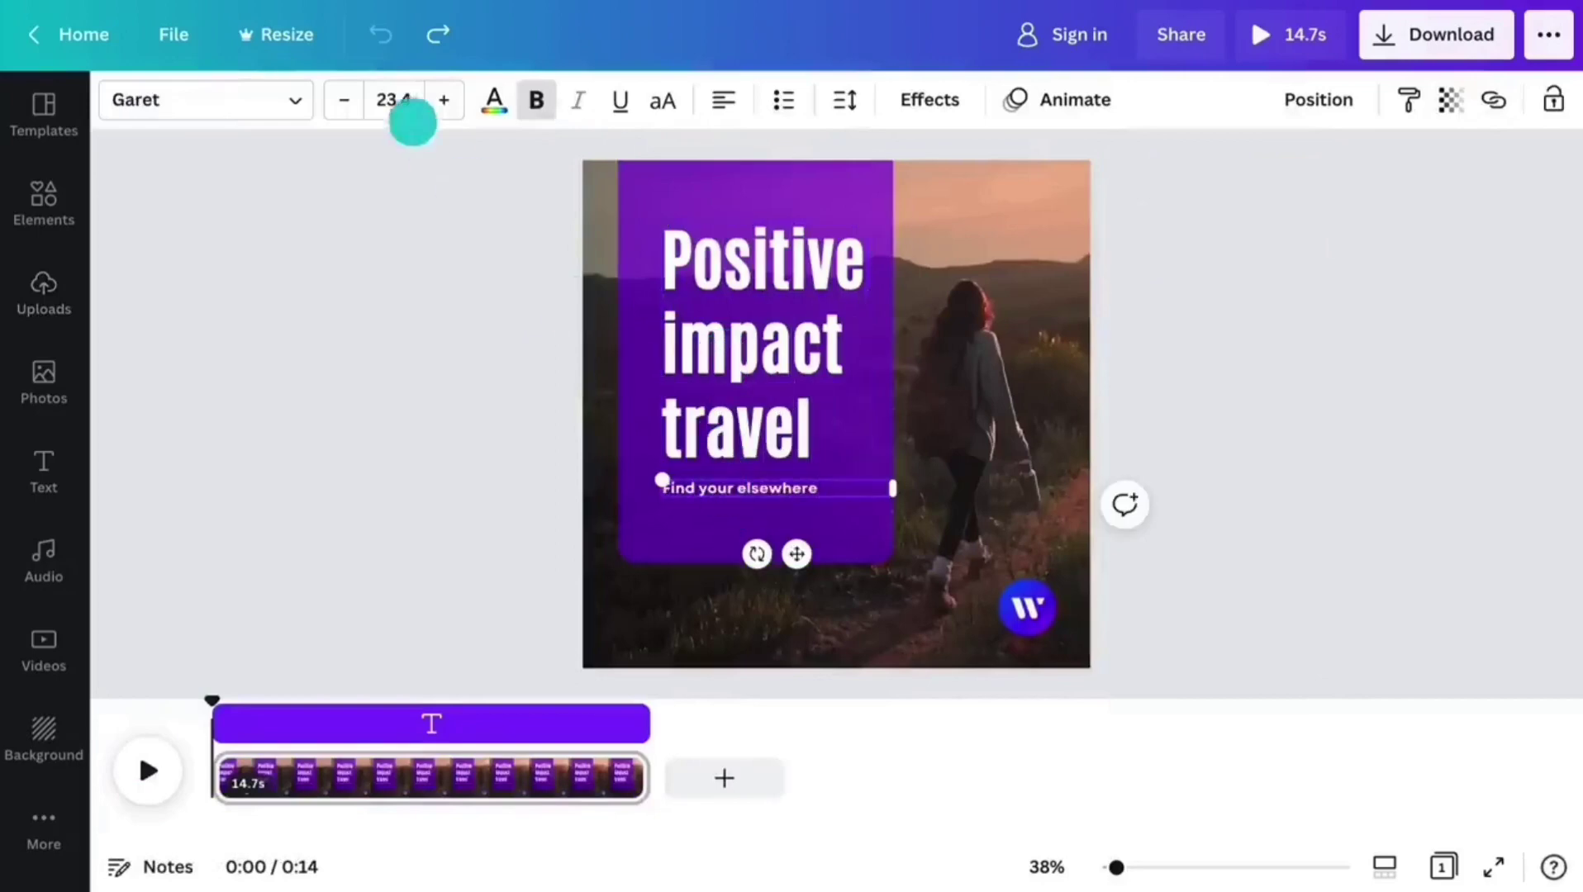
click(400, 104)
text(30)
key(Return)
- Set the headline to size 99 with 0.98 line spacing
click(710, 268)
click(409, 104)
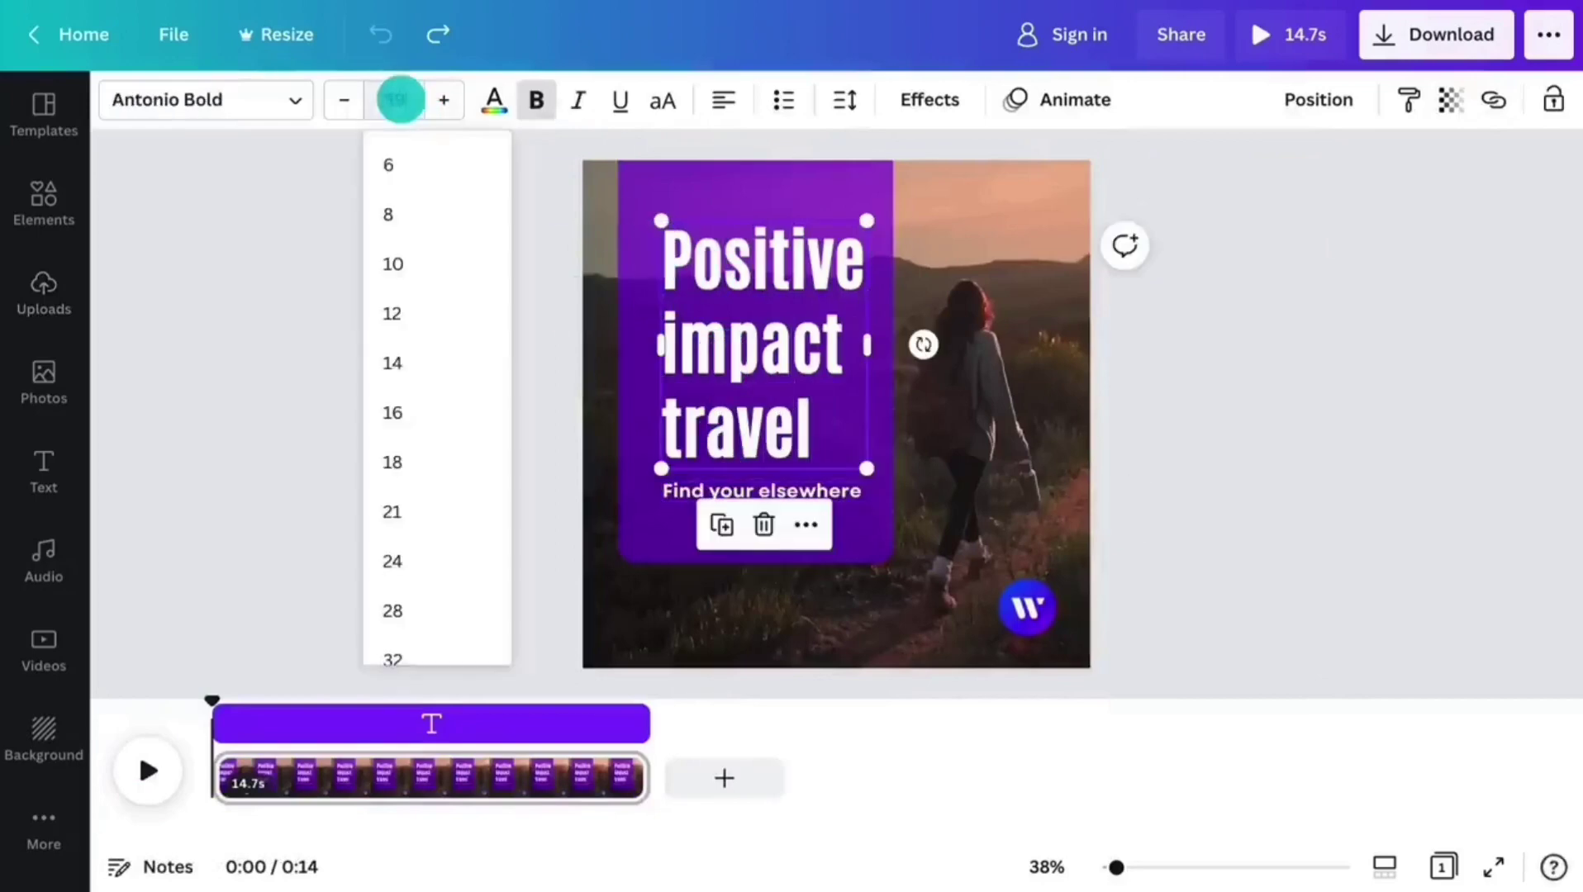
text(99)
key(Return)
click(844, 100)
drag(971, 281, 929, 279)
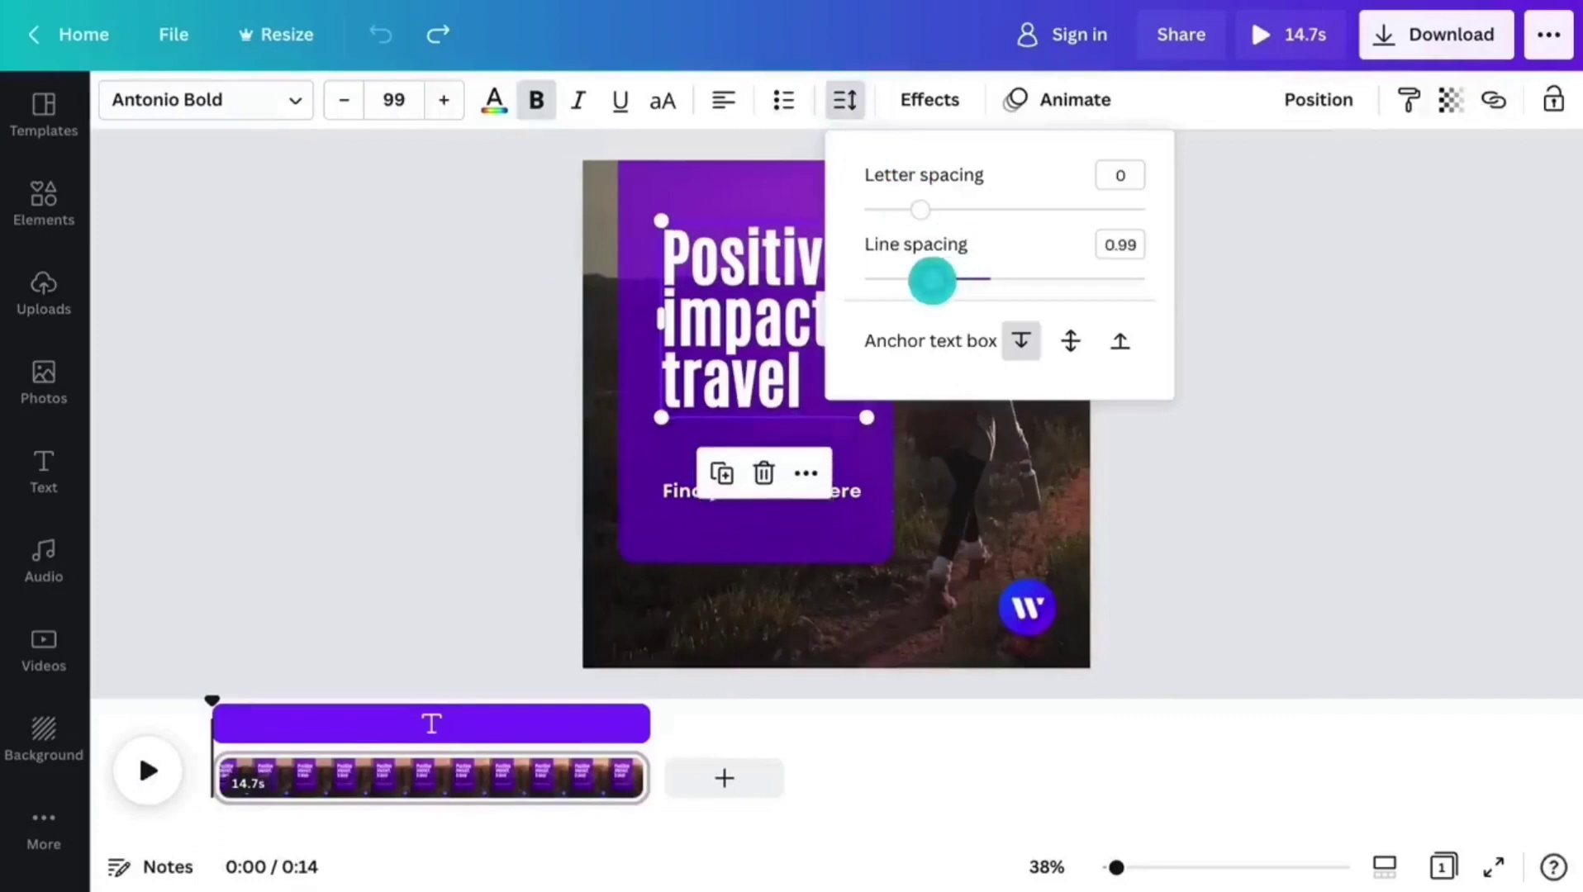
click(534, 419)
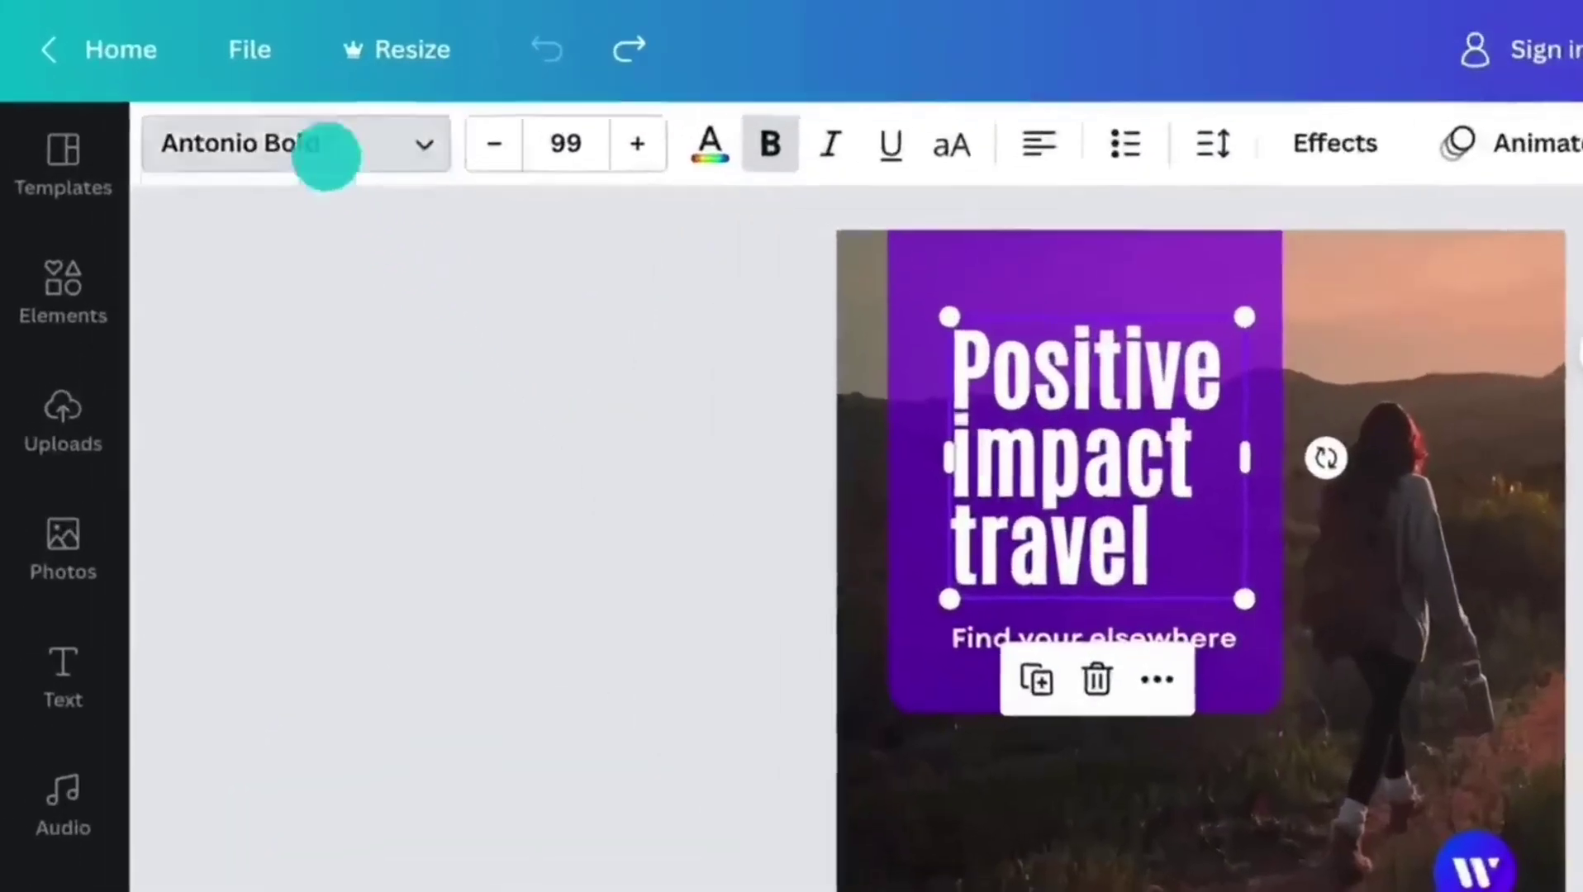
- Apply the Nourd Bold font to the headline
click(219, 101)
text(nourd bold)
click(369, 329)
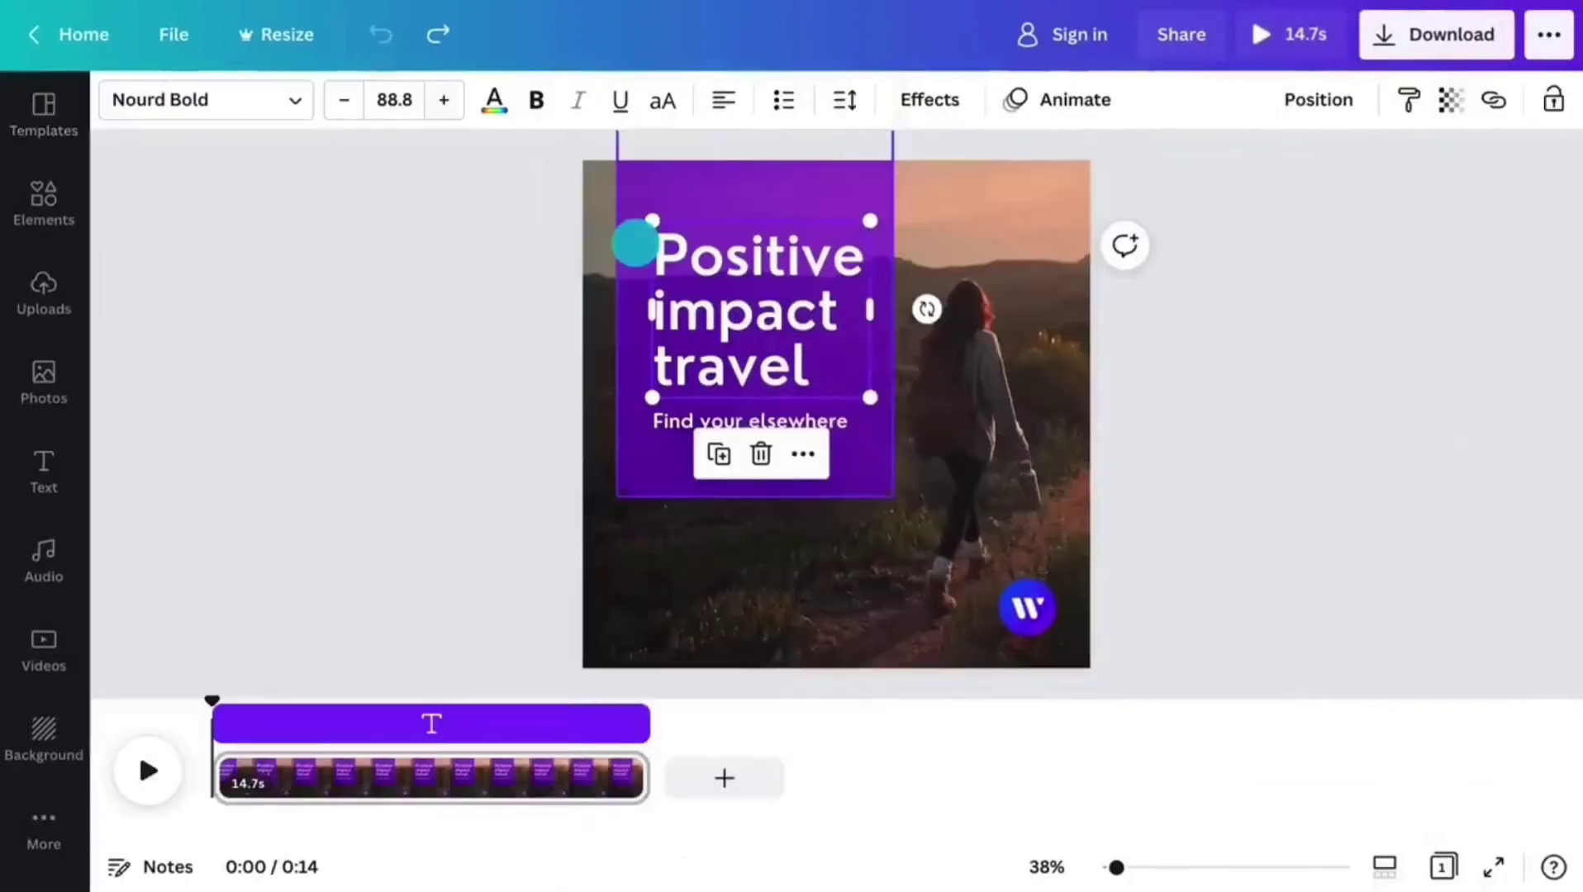
click(828, 368)
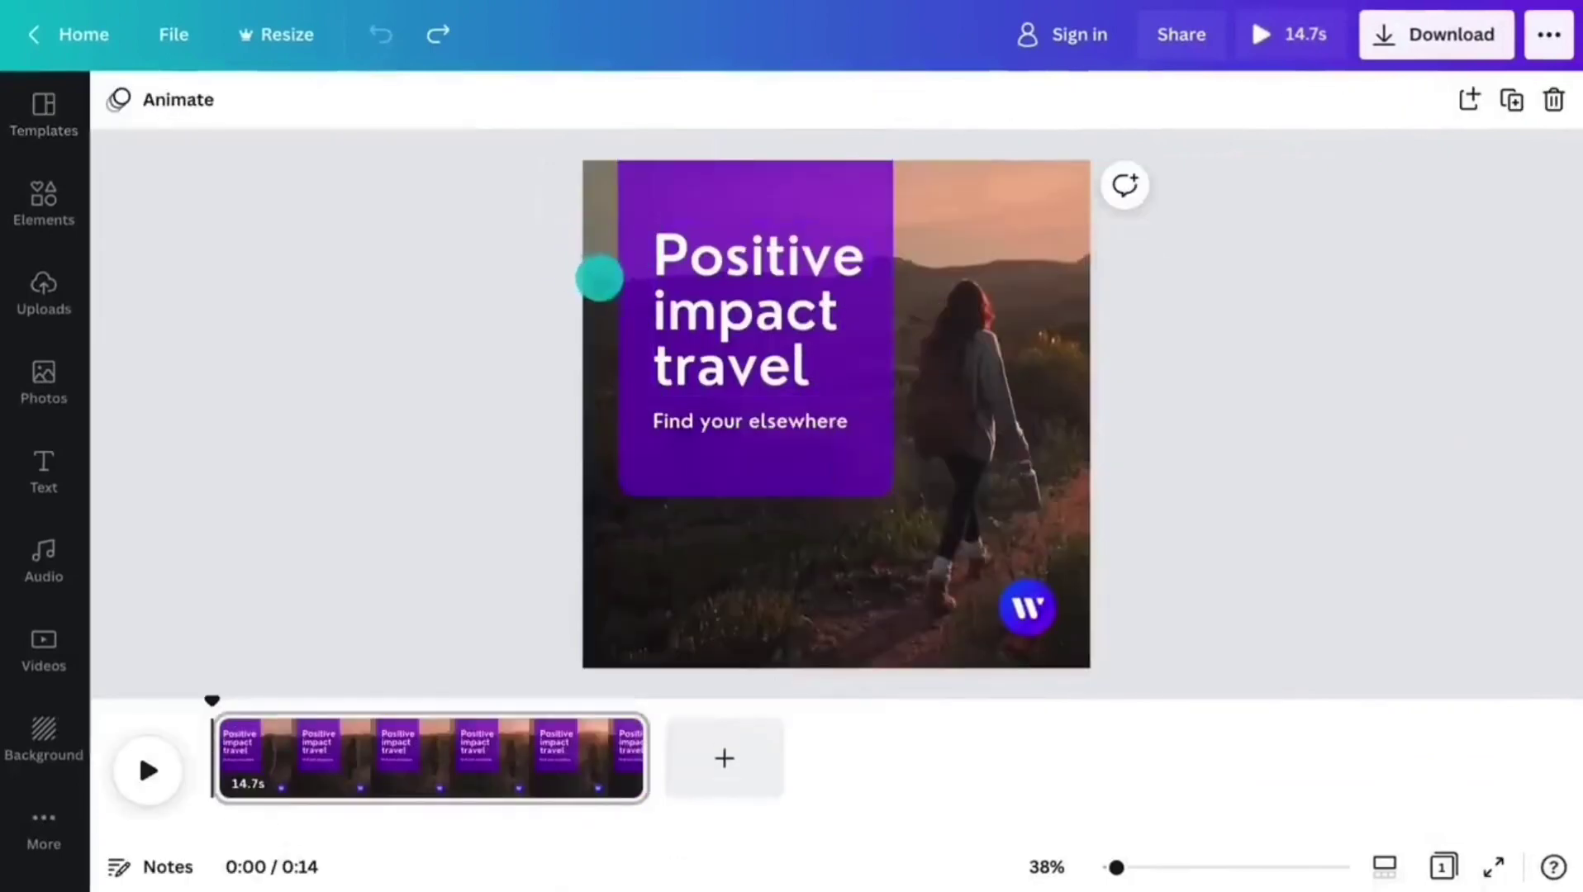
- Give the background video the Fun page animation
click(599, 279)
click(610, 101)
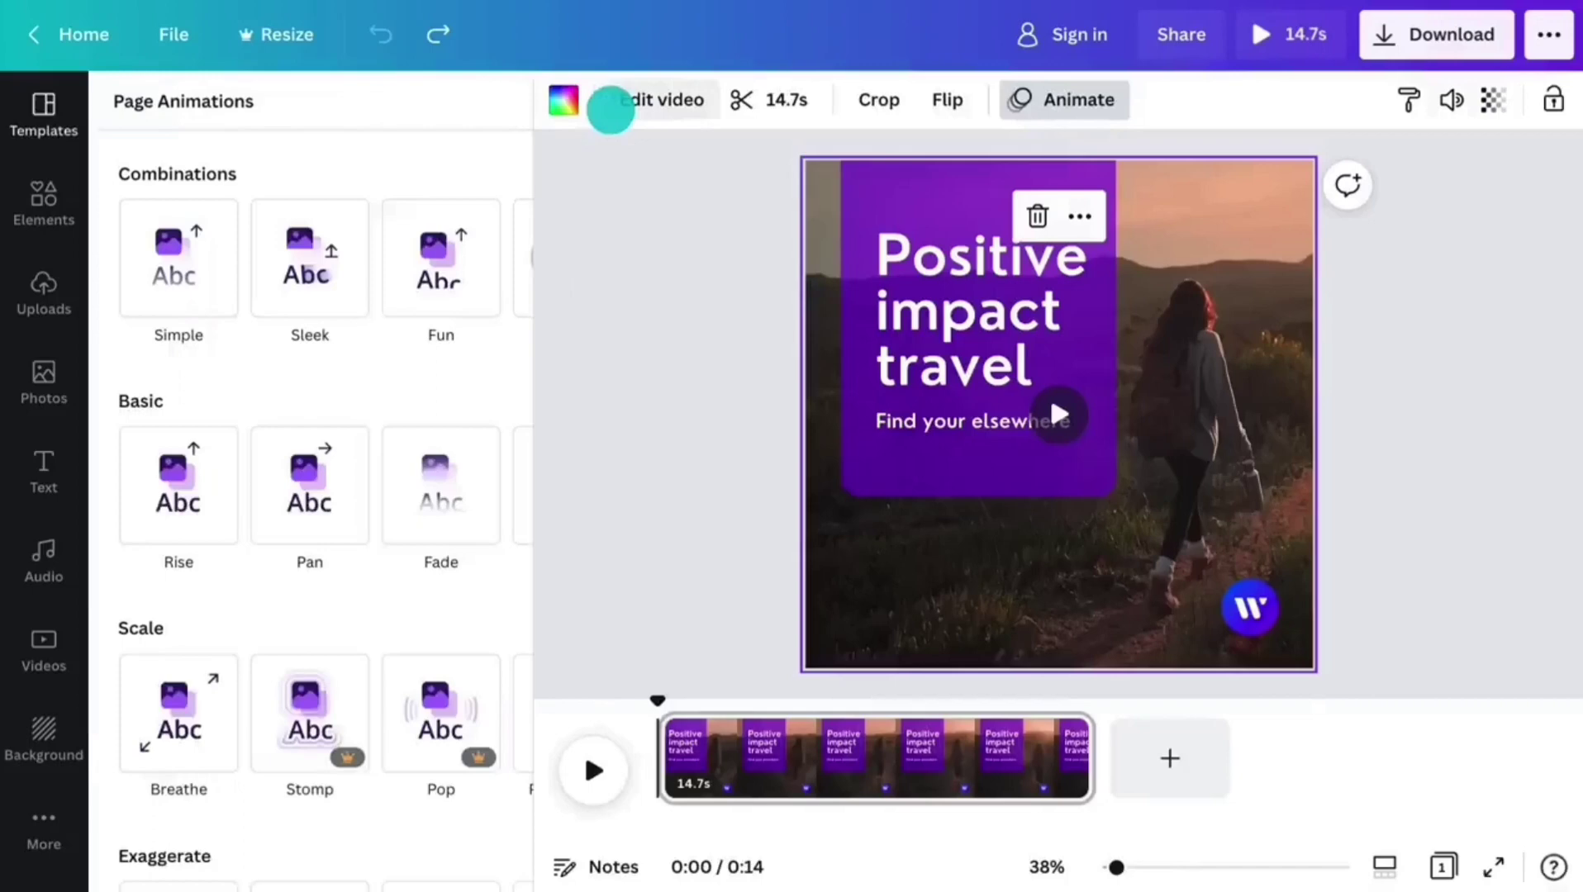
click(454, 246)
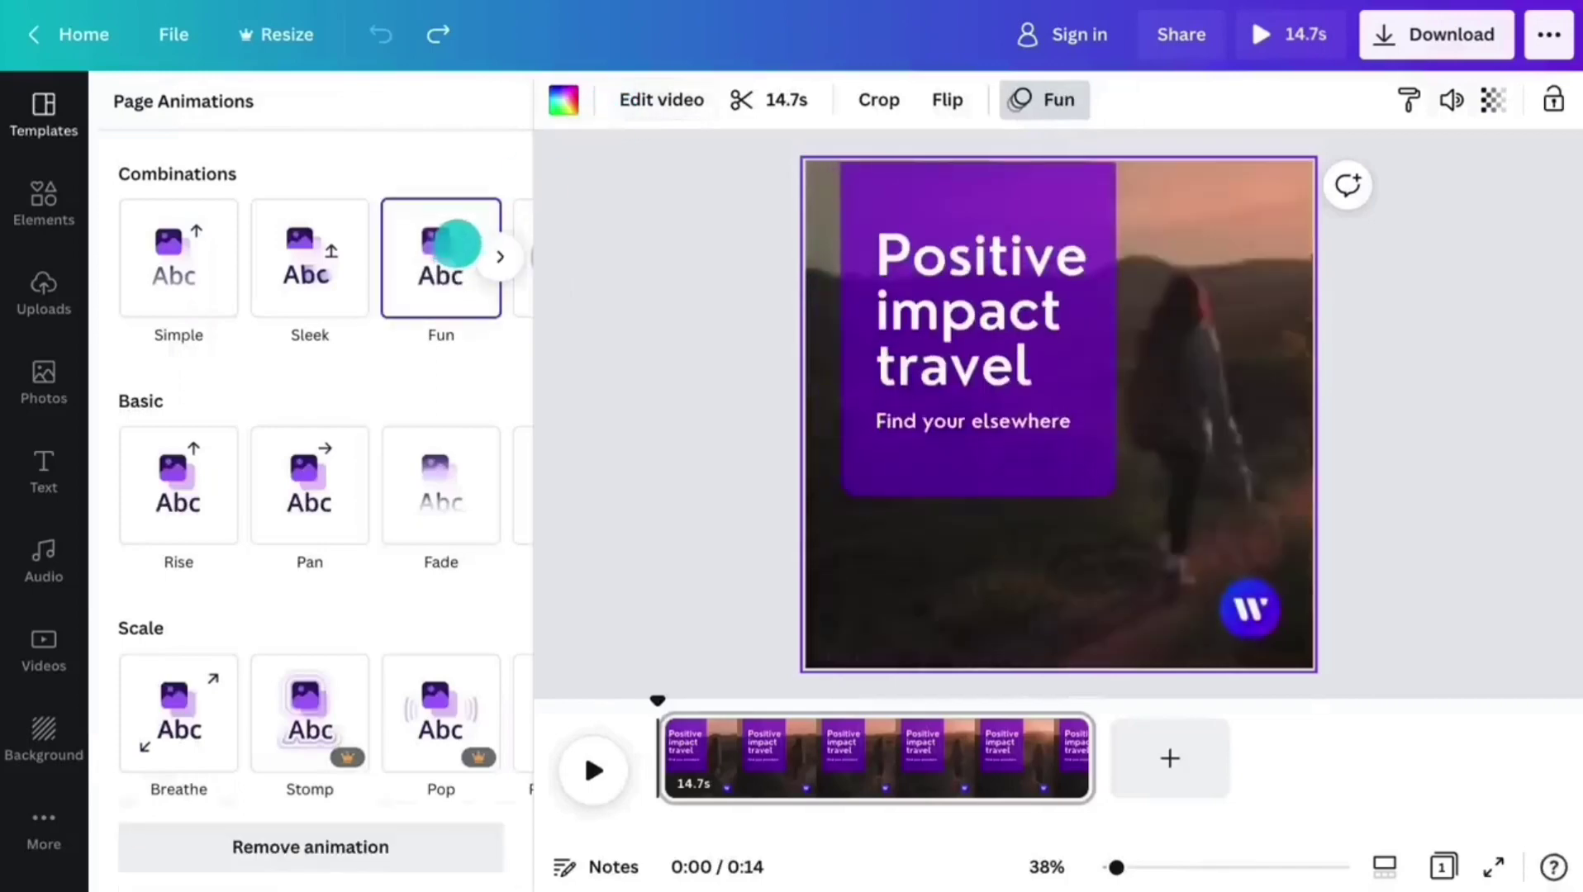
click(608, 240)
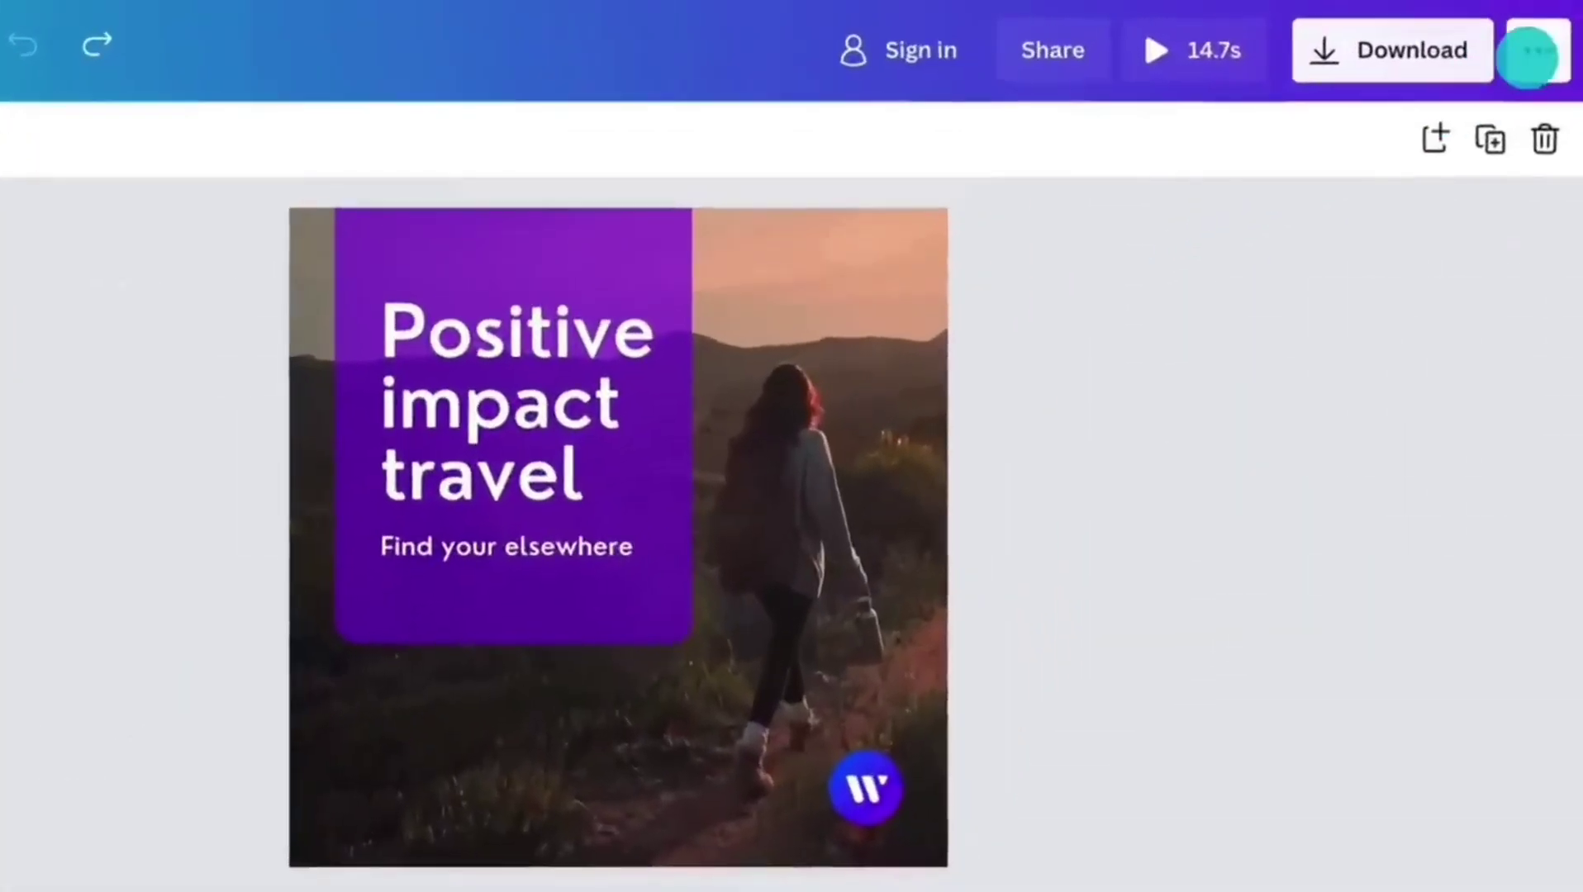
- Post a comment mentioning a teammate that the design is ready for review
click(1530, 54)
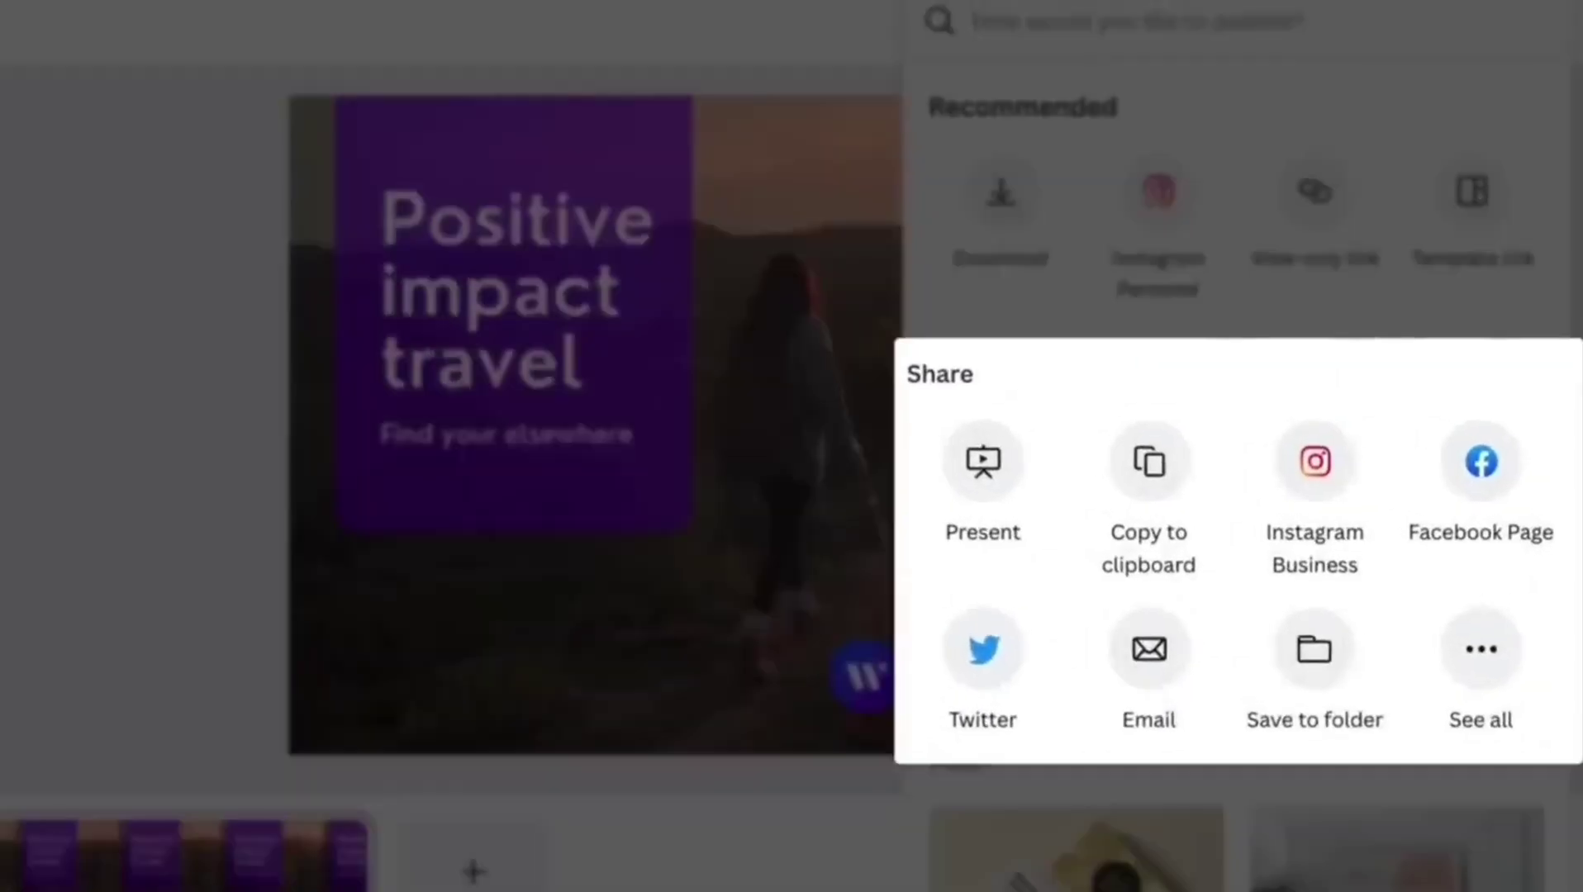
scroll(1531, 130, down, 10)
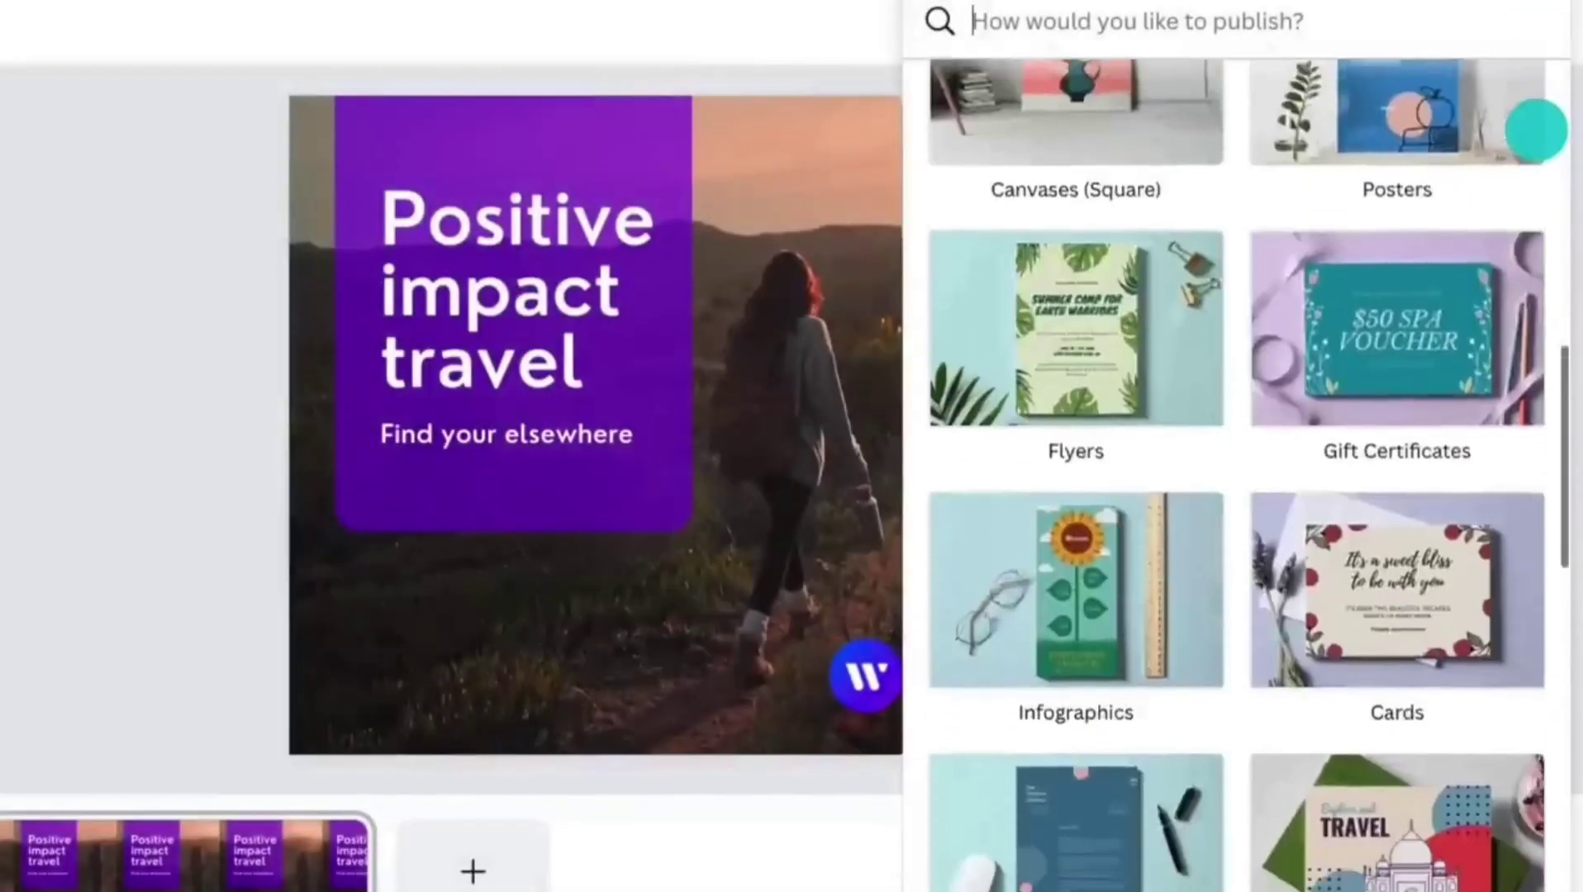
scroll(1535, 131, down, 1)
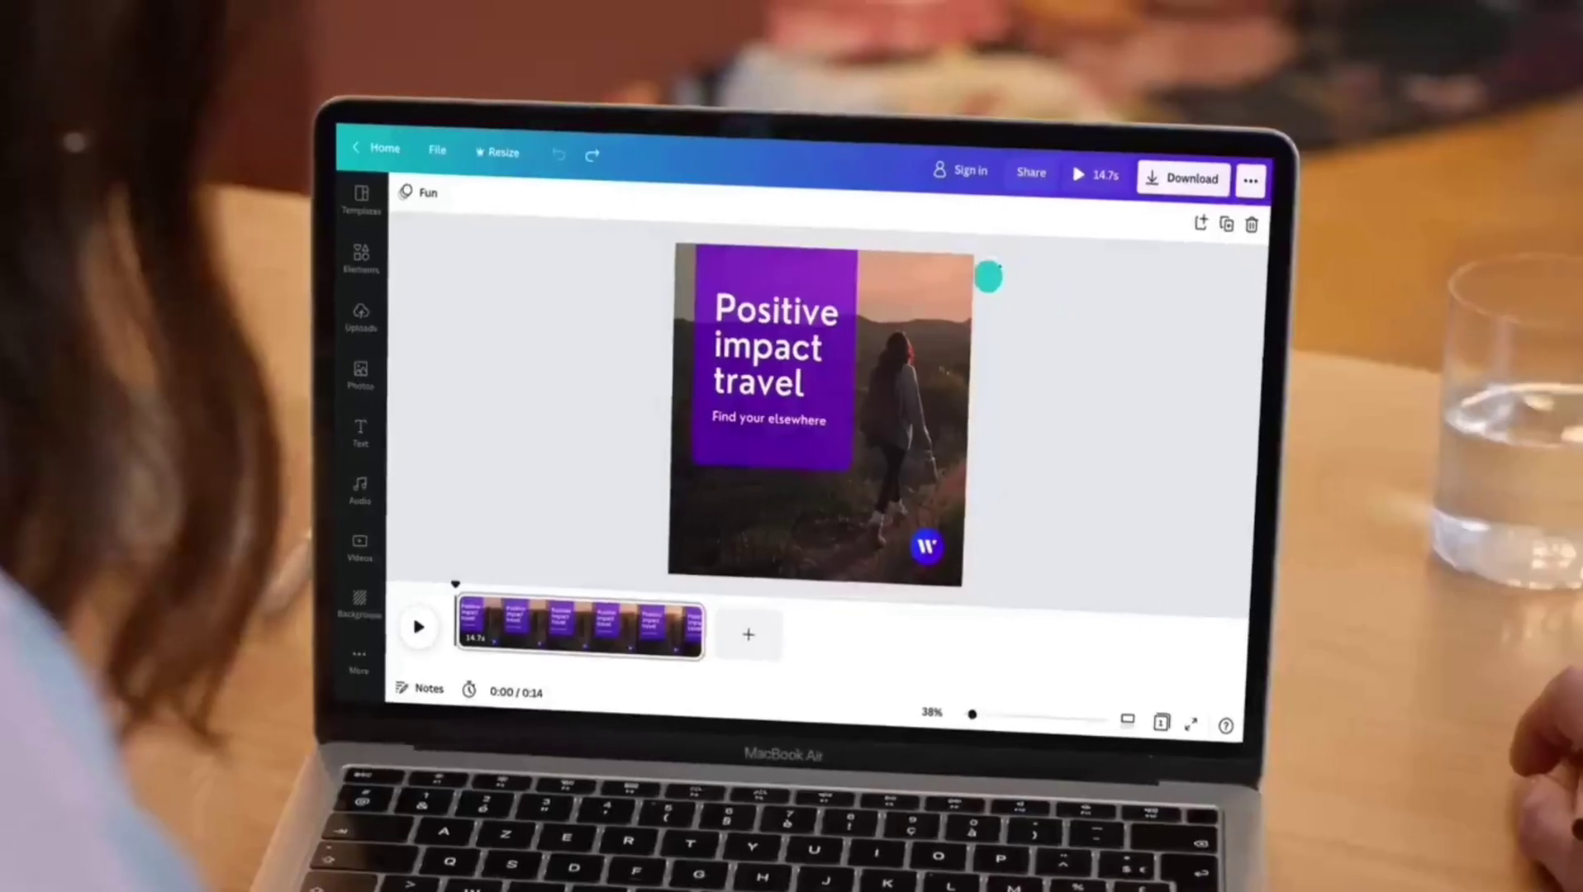
click(989, 276)
text(@Craig this is ready for review.)
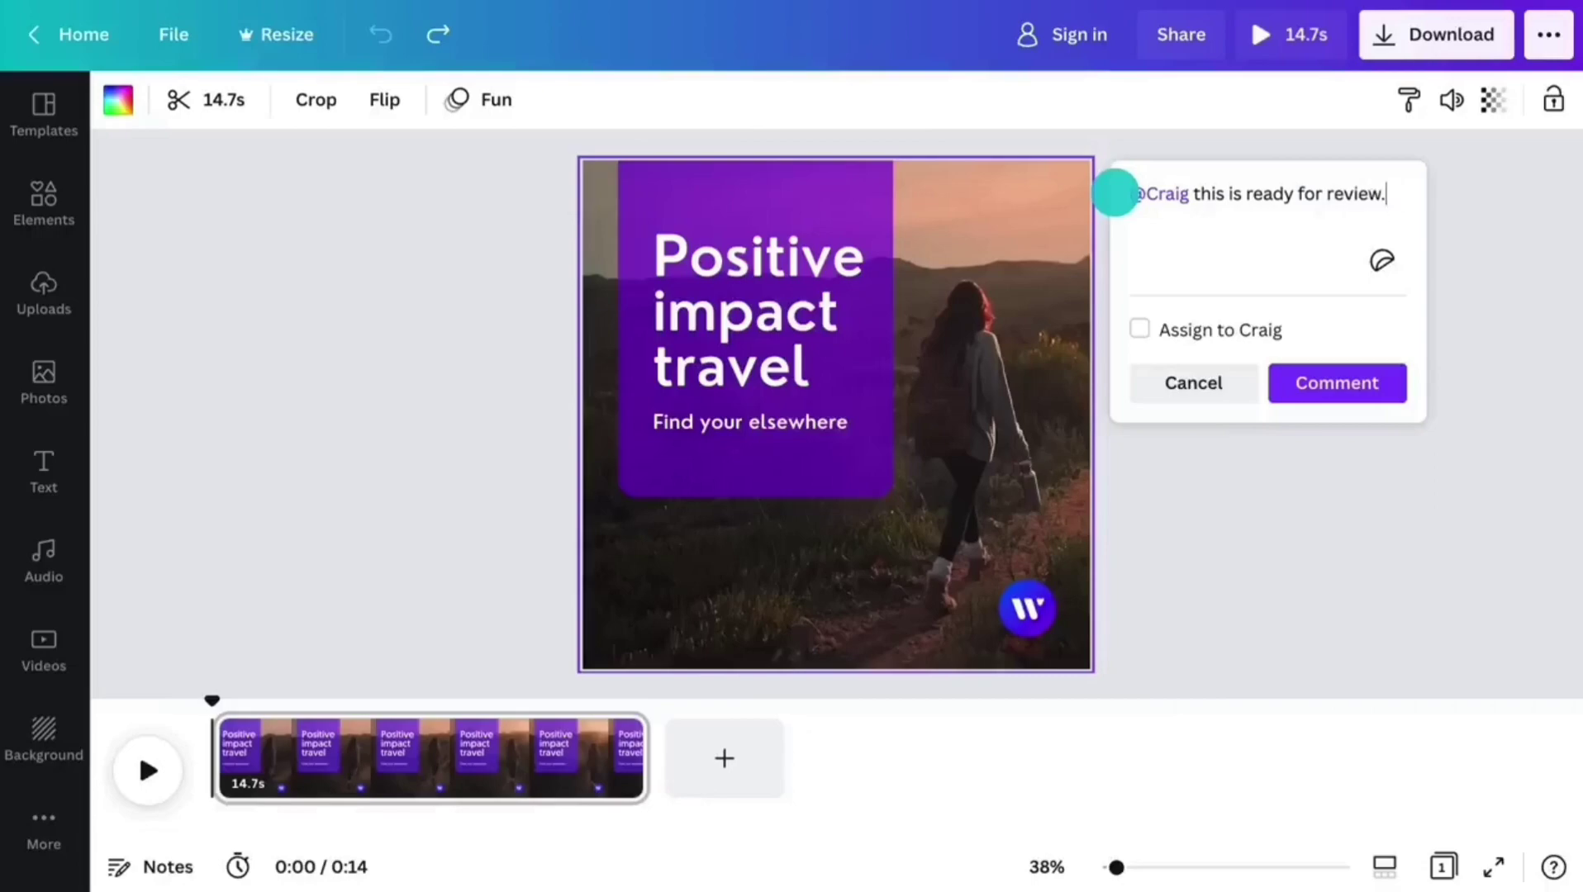
click(1318, 380)
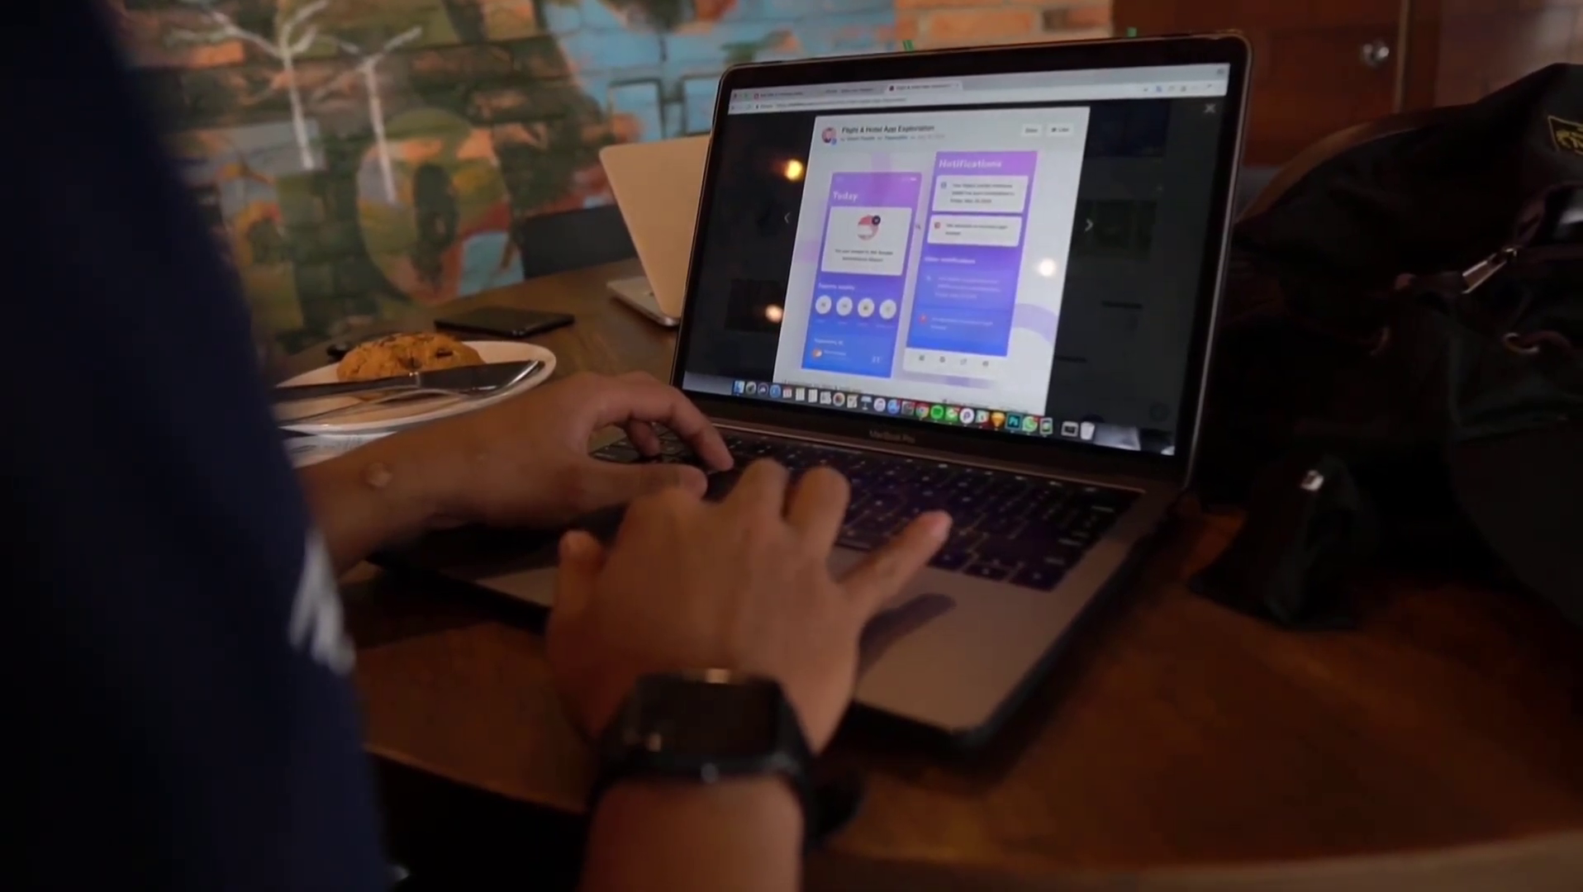
- Close the Flight & Hotel App Exploration shot and scroll down the showcase gallery
key(Escape)
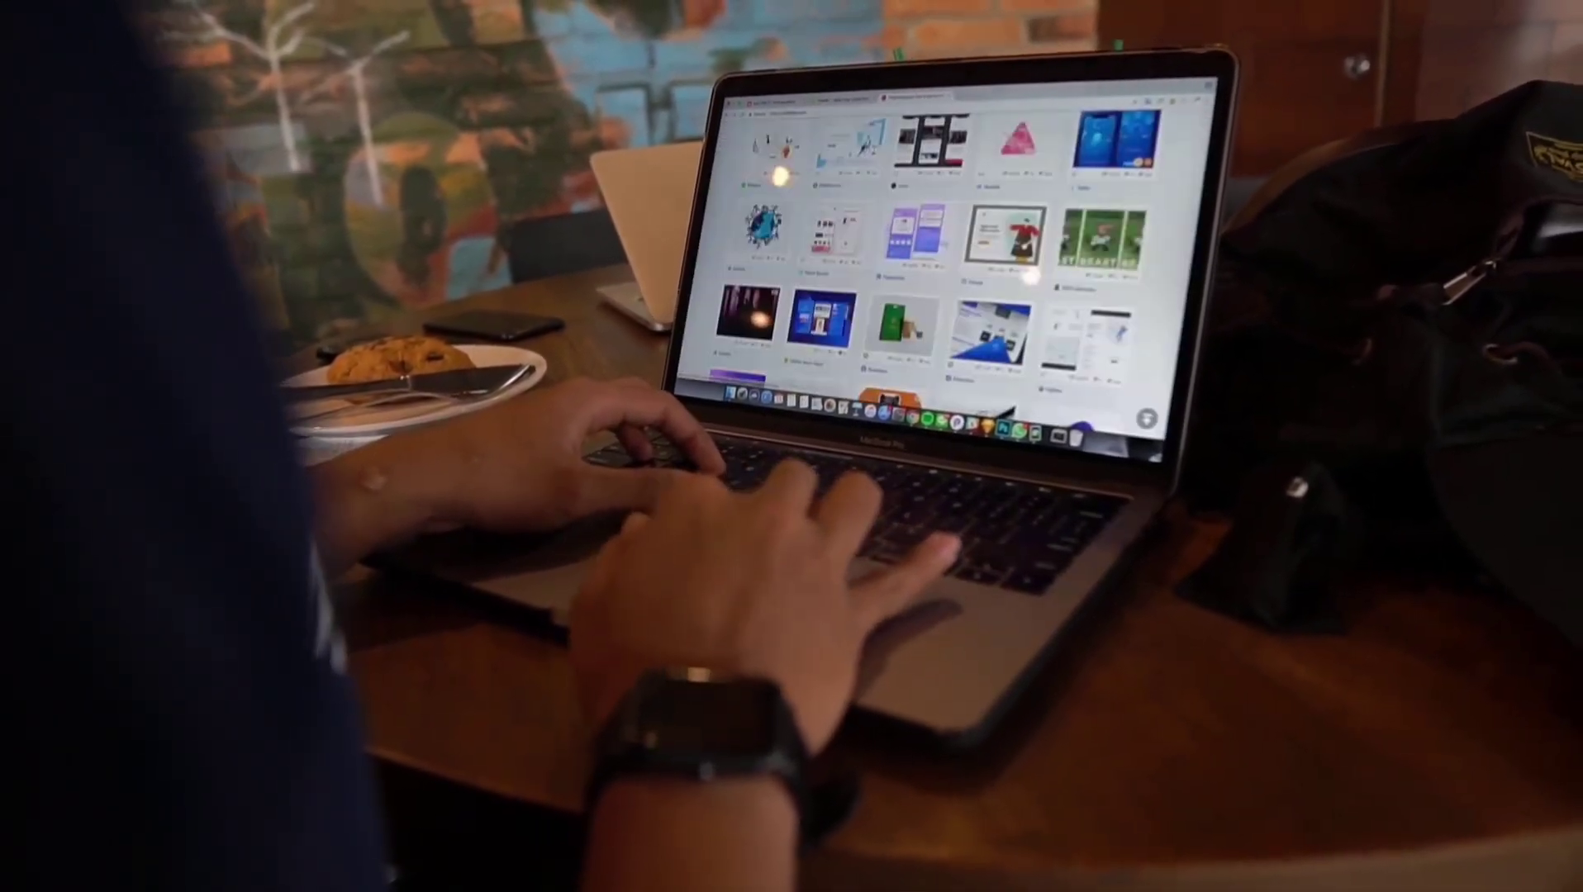
scroll(934, 264, down, 3)
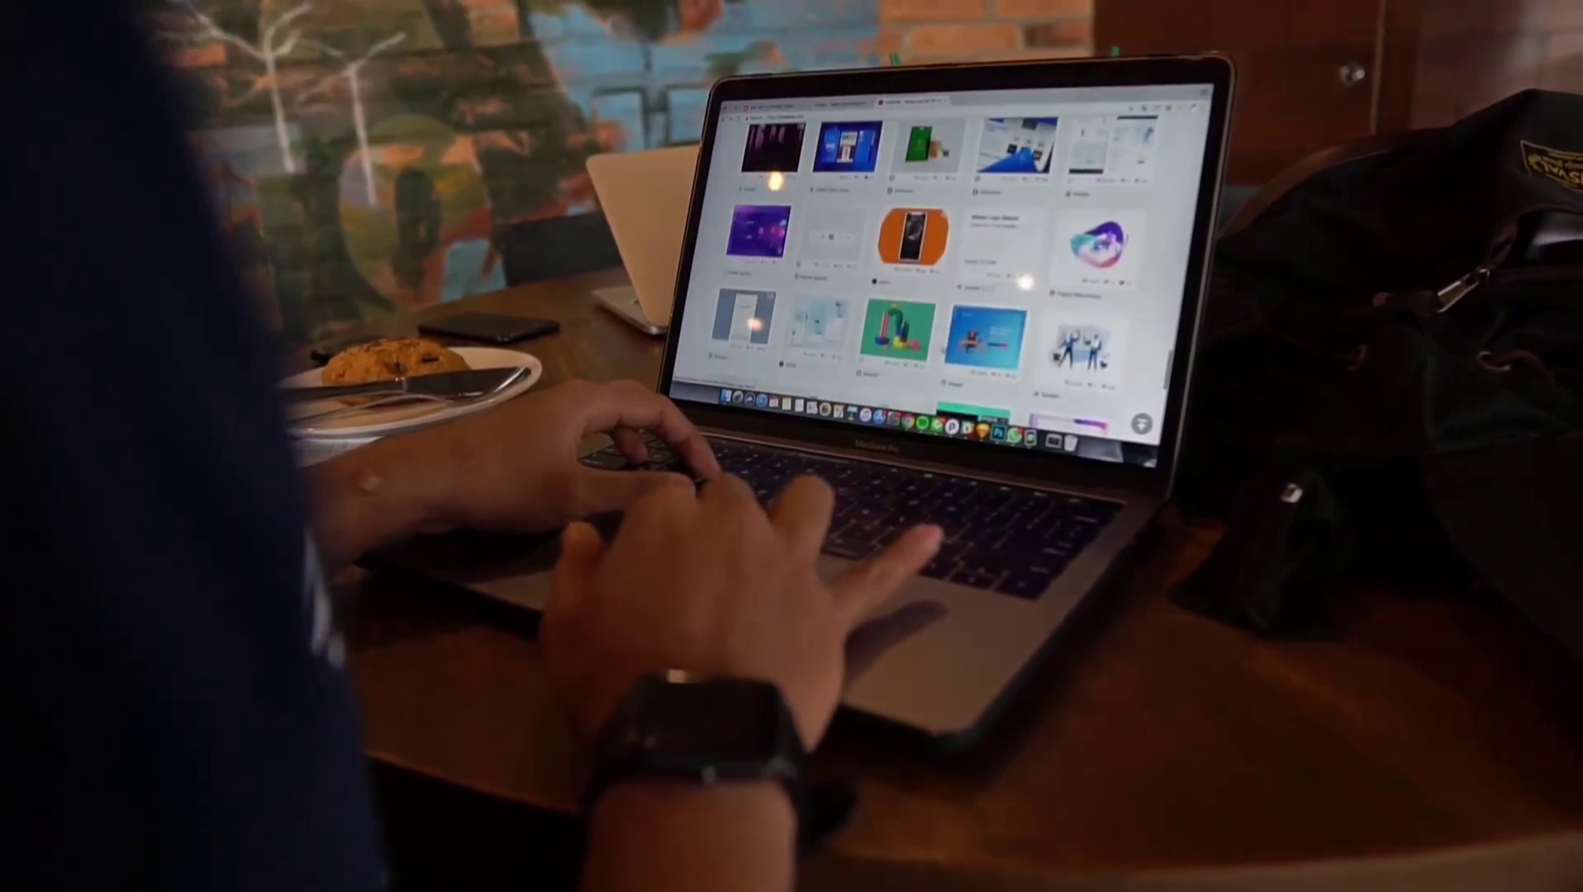